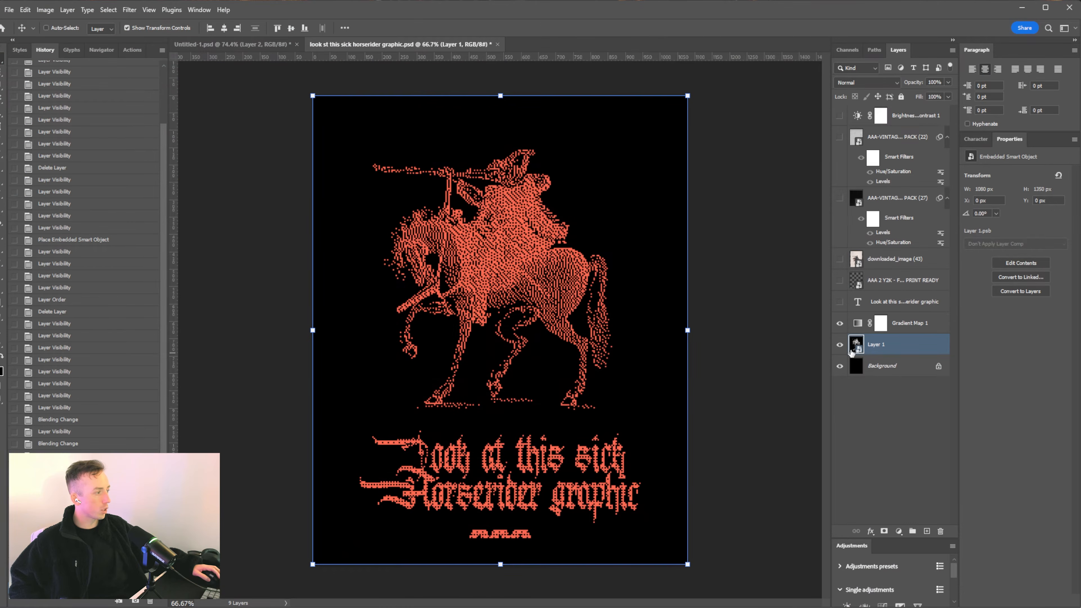
Hide Layer 1 and Gradient Map 1, show the title text and logo layers, and toggle the downloaded_image (43) layer
left_click(837, 346)
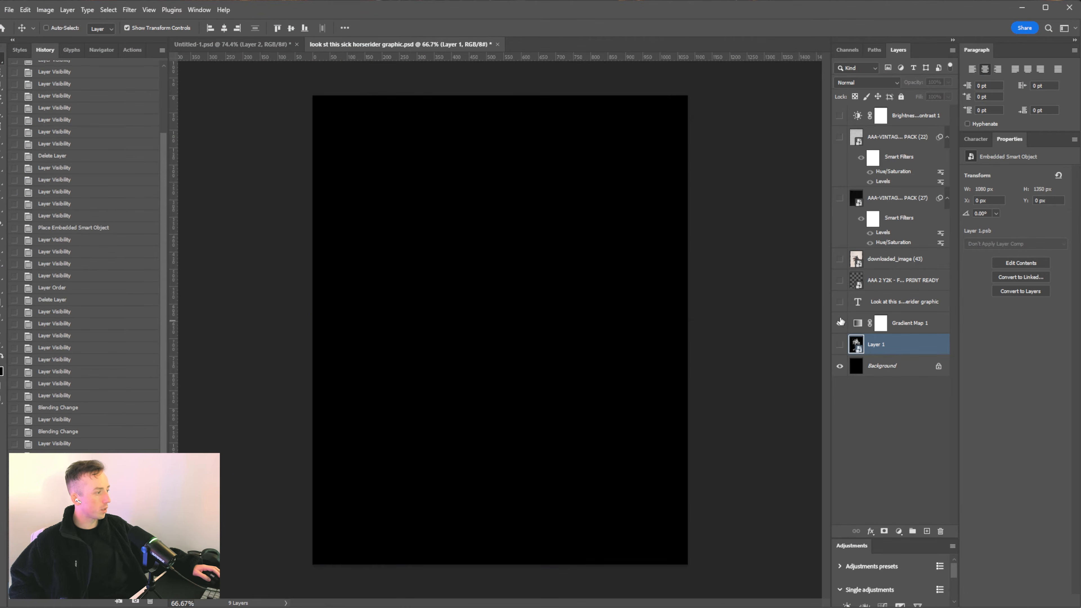
left_click(839, 322)
left_click(903, 303)
left_click(839, 302)
left_click(837, 280)
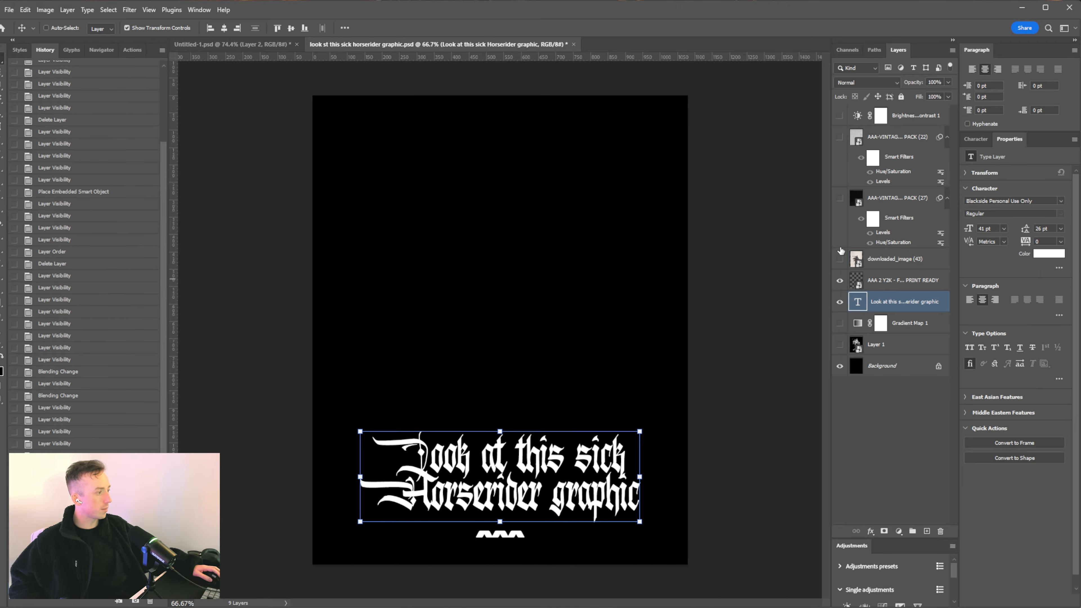
left_click(897, 261)
left_click(841, 260)
left_click(909, 281)
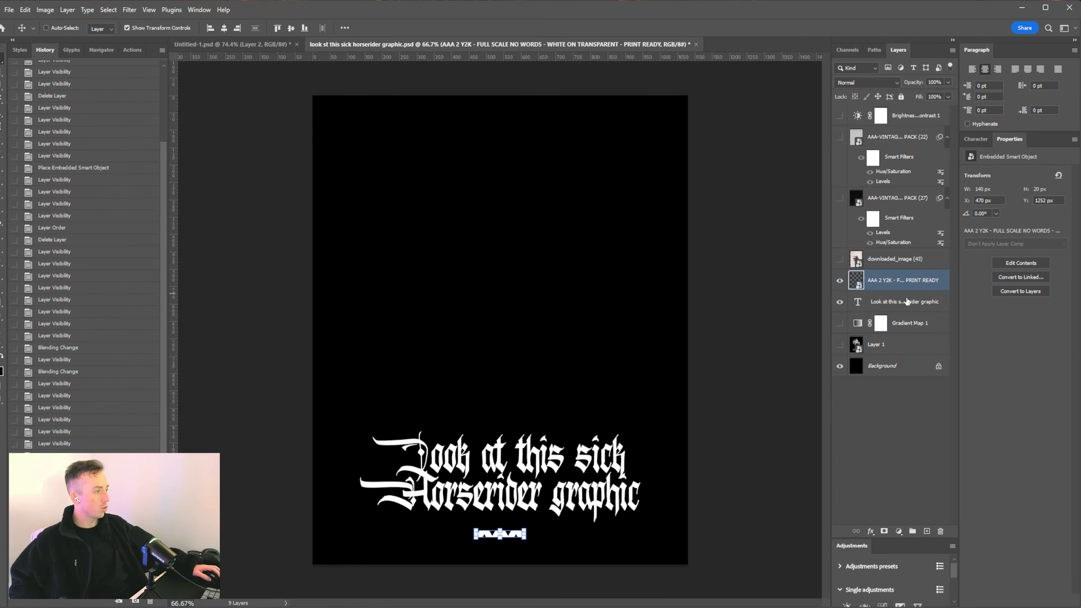
Hide the logo and title text layers and show Layer 1 with Gradient Map 1 again
left_click_drag(840, 281, 840, 306)
left_click(841, 346)
left_click(877, 344)
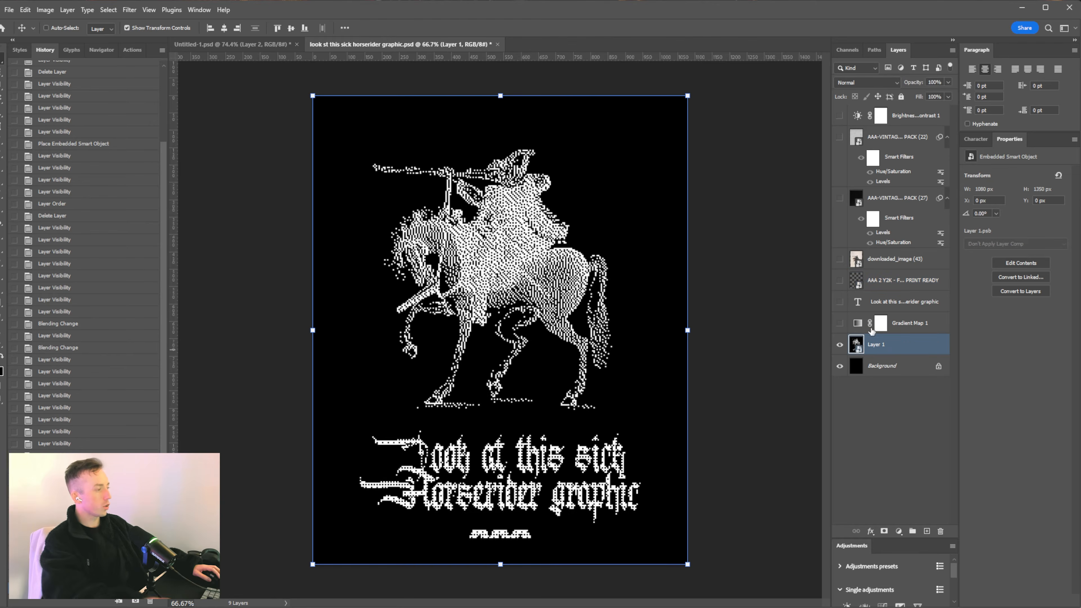
left_click(839, 323)
Examine the red dithered pixel pattern up close on the lettering, logo and horse rider
scroll(574, 472, "up", 8, "alt")
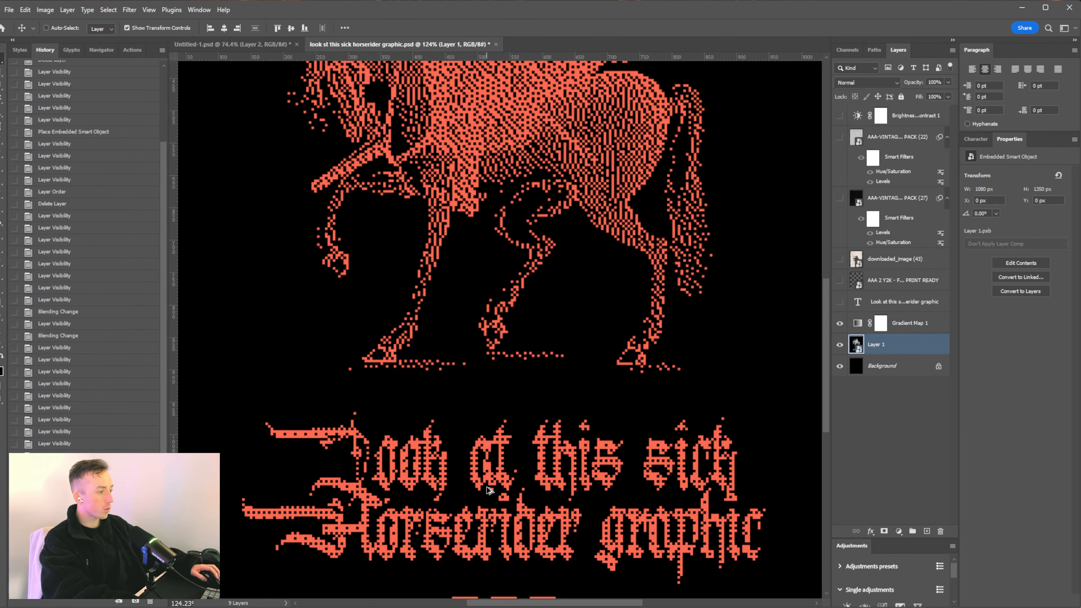
scroll(423, 412, "down", 1)
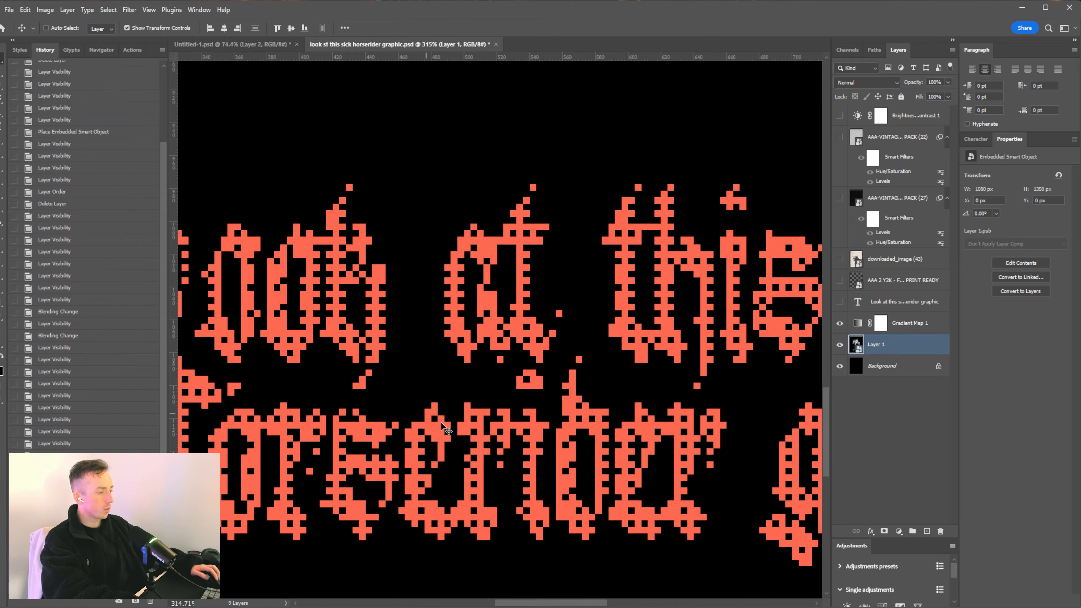
scroll(451, 451, "left", 11)
scroll(569, 470, "right", 20)
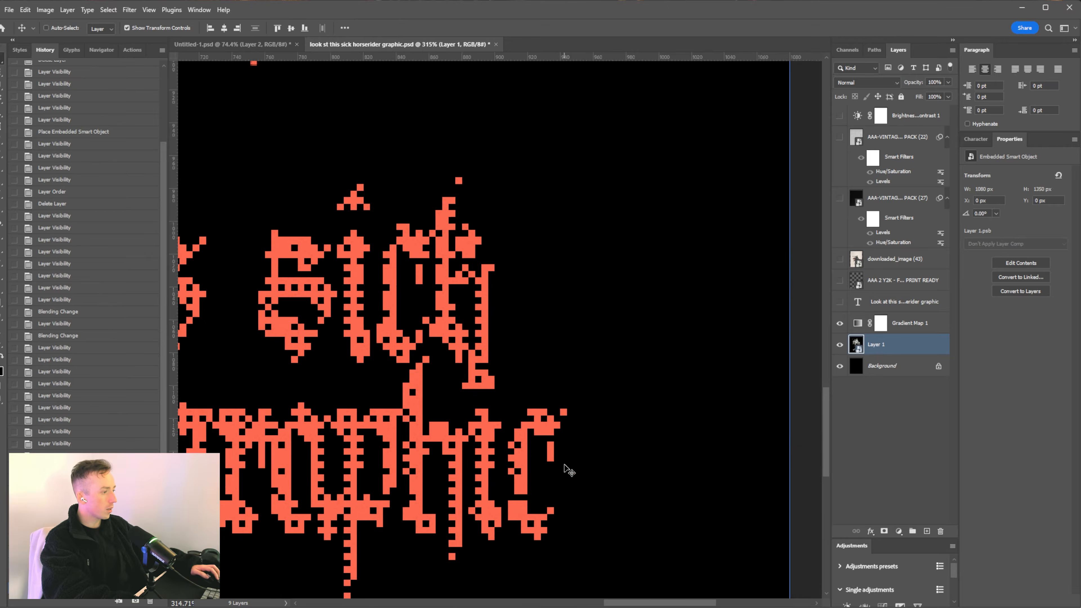
scroll(562, 469, "left", 18)
scroll(549, 469, "right", 12)
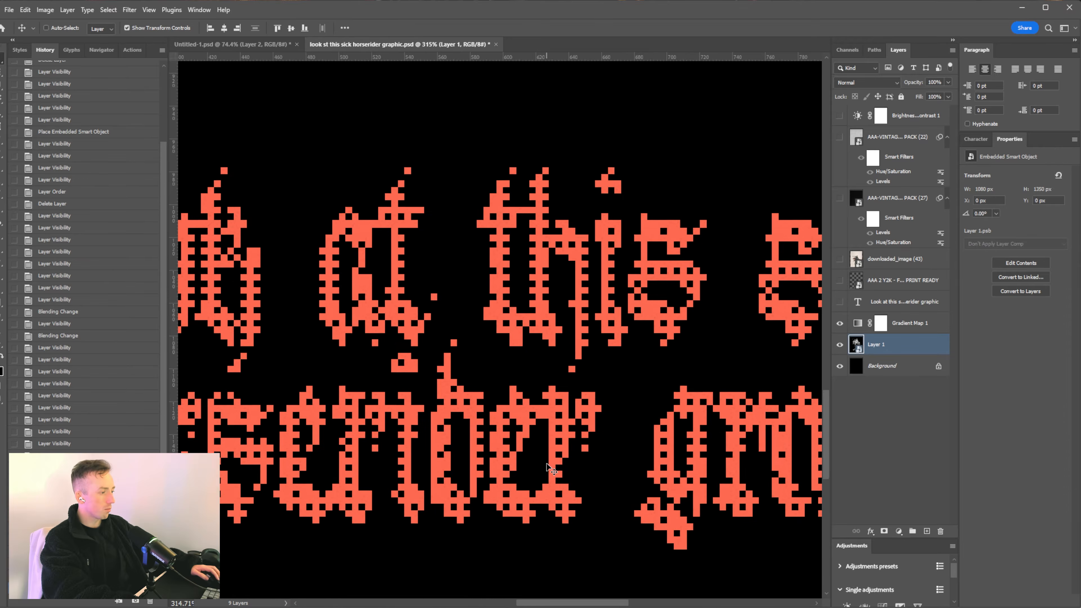
scroll(549, 469, "down", 4)
scroll(547, 465, "left", 13)
scroll(540, 464, "right", 15)
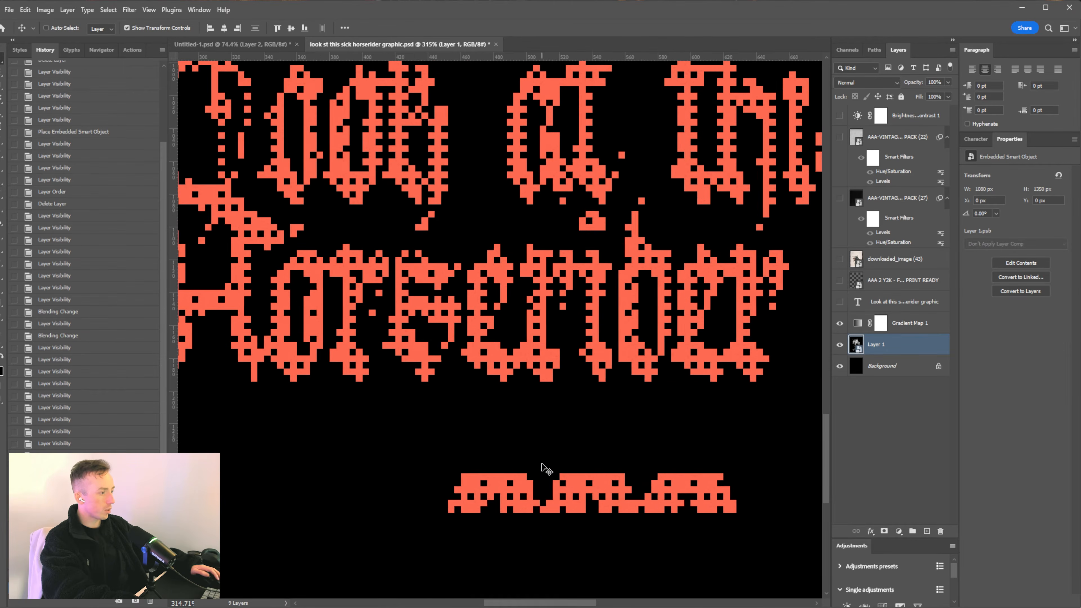
scroll(539, 463, "up", 2)
scroll(538, 465, "up", 15)
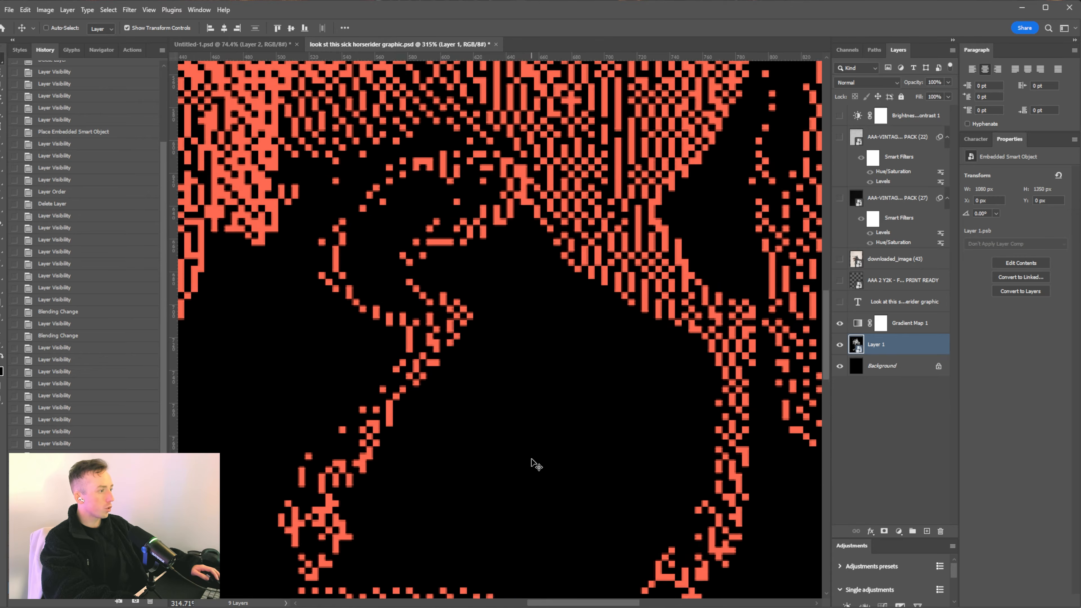
scroll(520, 456, "down", 1)
scroll(521, 458, "down", 5)
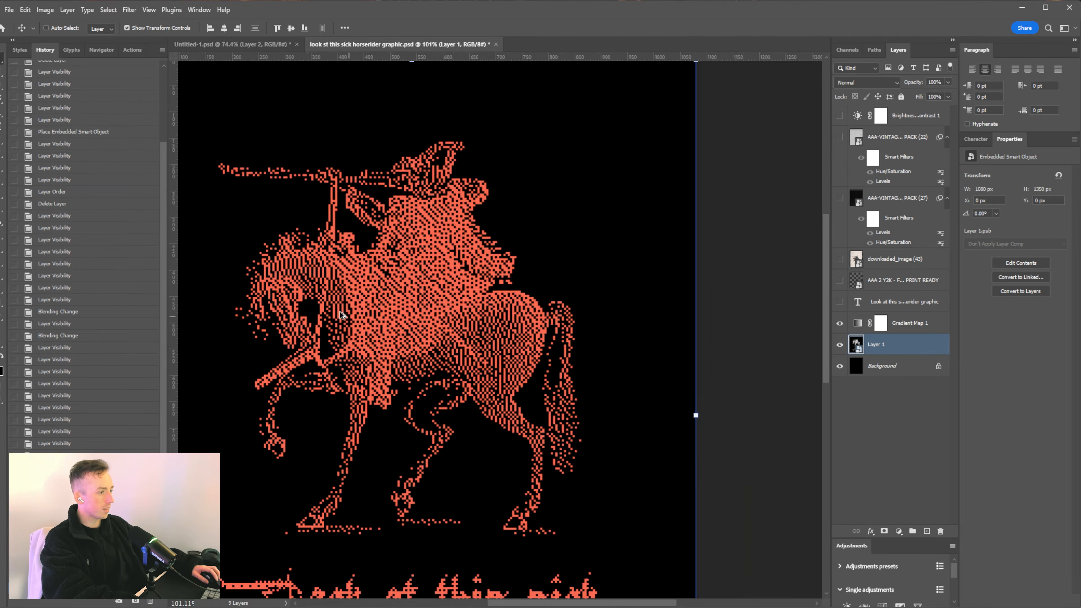
scroll(246, 323, "up", 3)
scroll(246, 324, "up", 2)
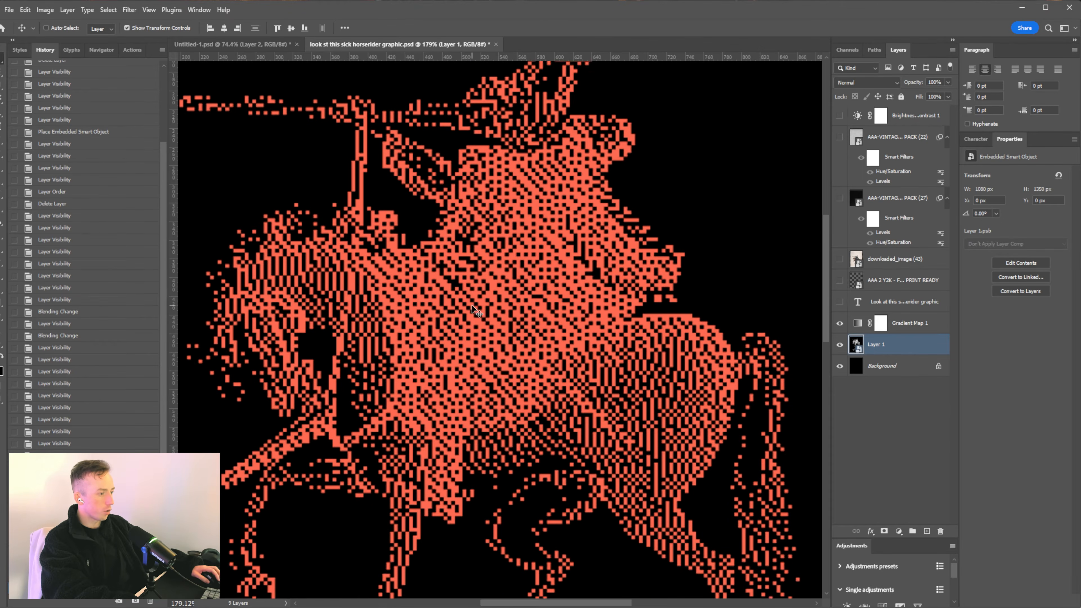
scroll(441, 332, "up", 2)
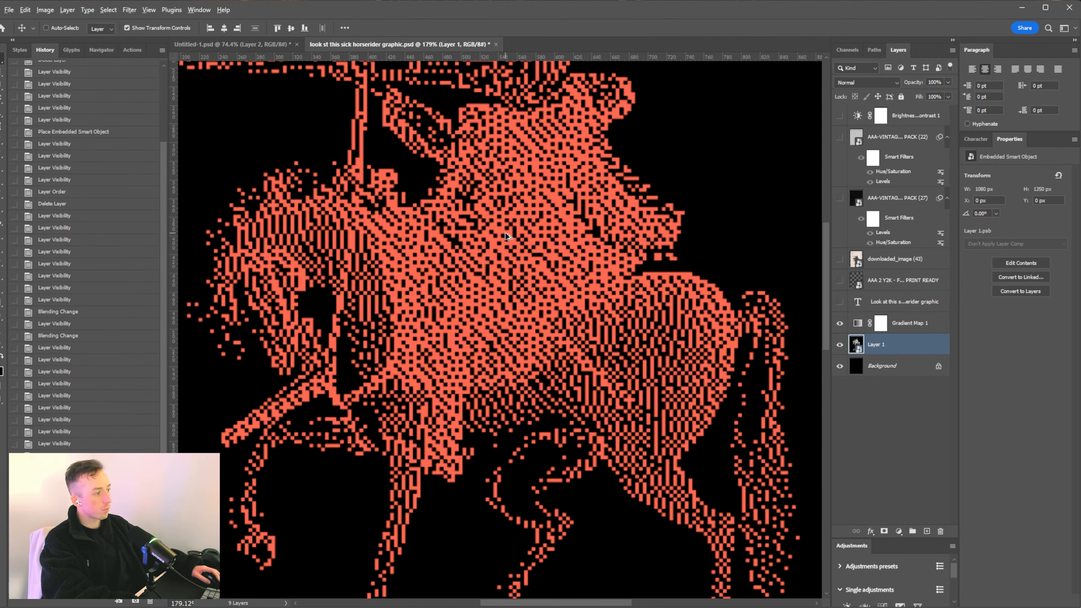
scroll(506, 236, "down", 5)
scroll(489, 256, "up", 4)
scroll(484, 266, "down", 3)
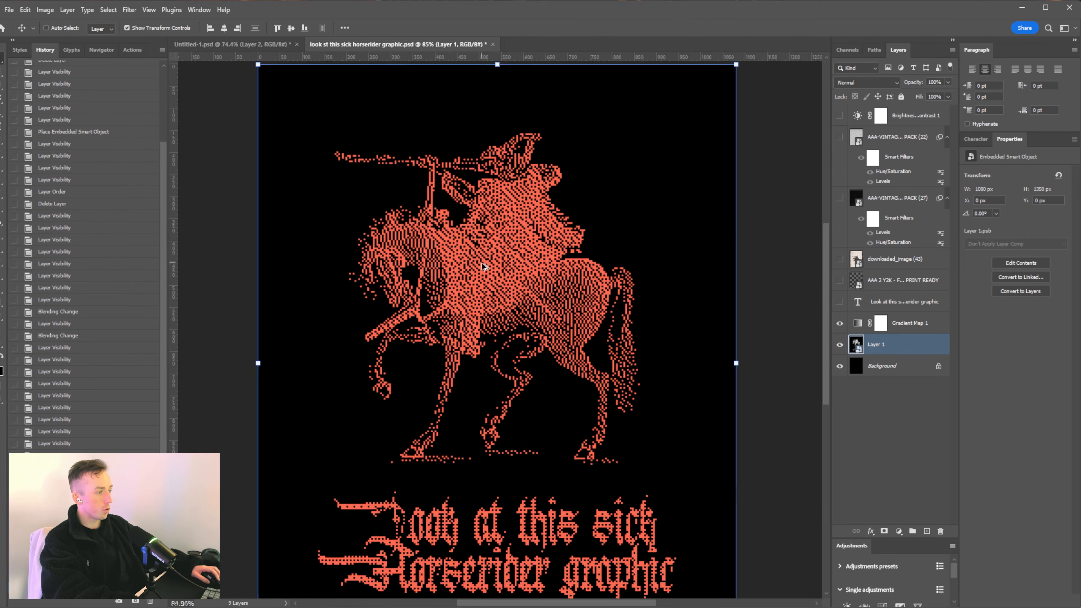
scroll(484, 267, "down", 1)
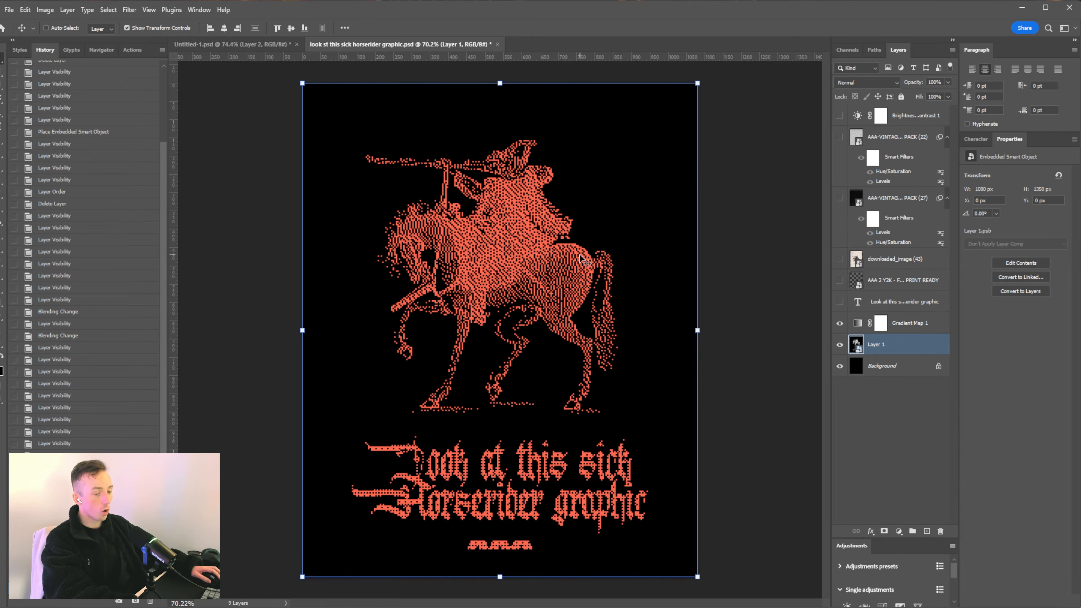
Show the vintage texture layers PACK (27) and PACK (22), and select the Gradient Map 1 adjustment
left_click(840, 199)
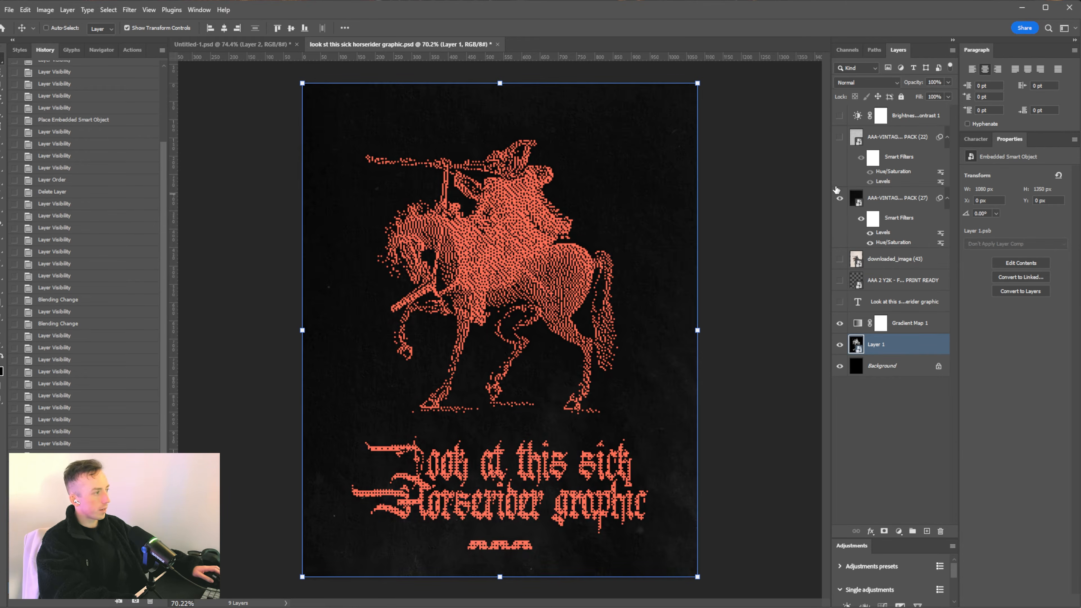
left_click(839, 137)
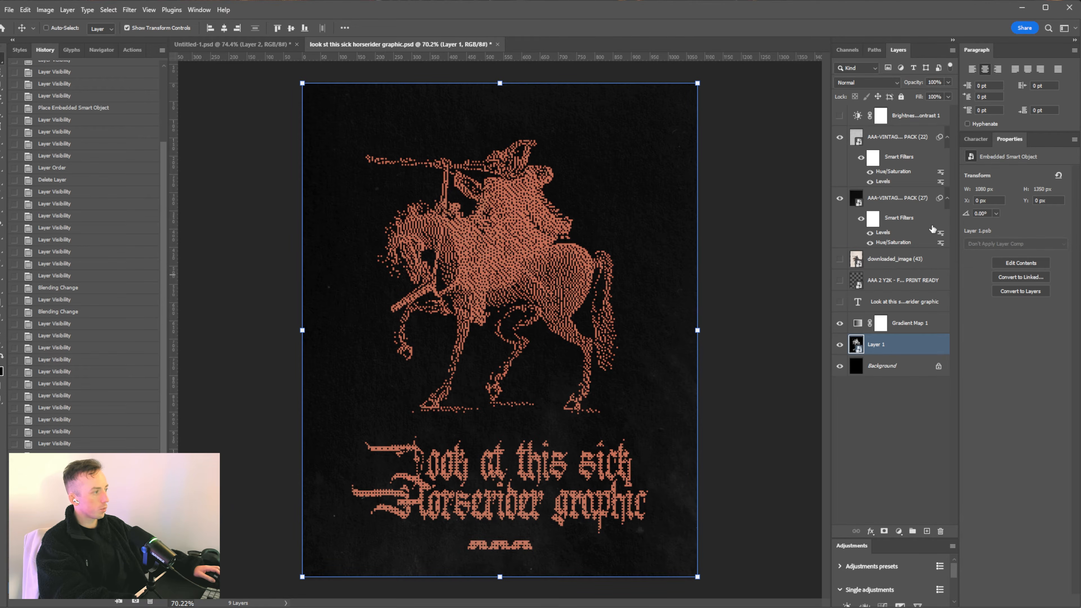
left_click(923, 325)
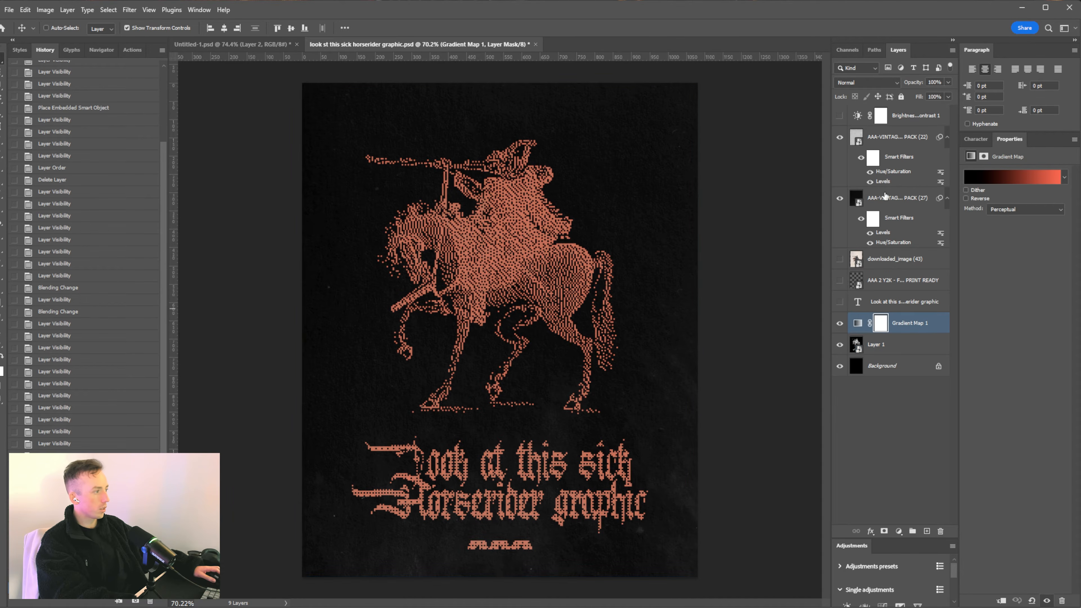
Hide Layer 1, Gradient Map 1 and both texture layers, and show the title text, logo and downloaded_image (43) layers
left_click_drag(841, 347, 840, 324)
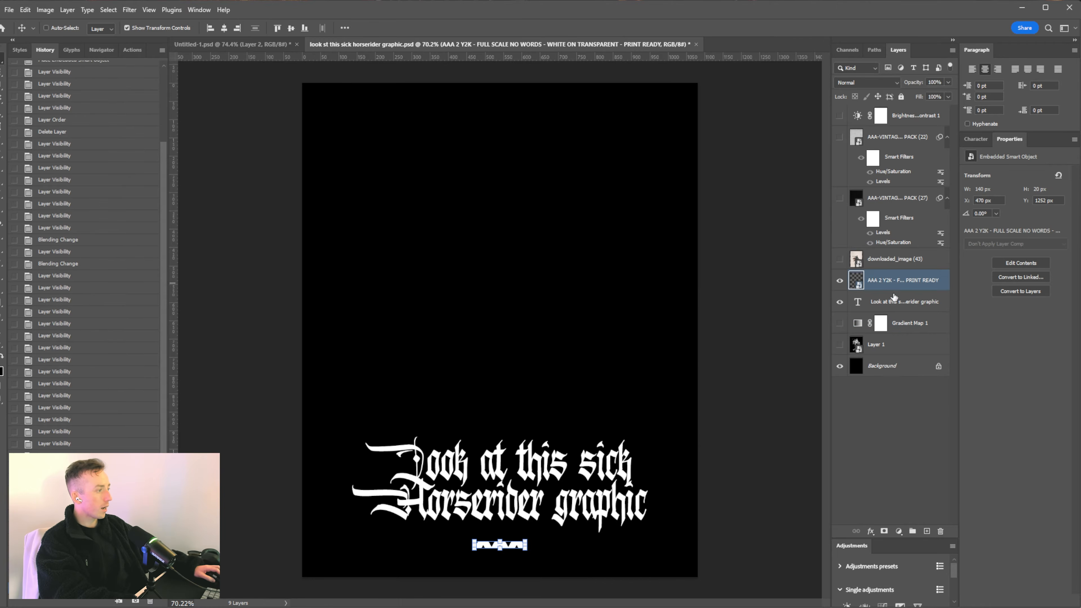
left_click(893, 299)
left_click(839, 259)
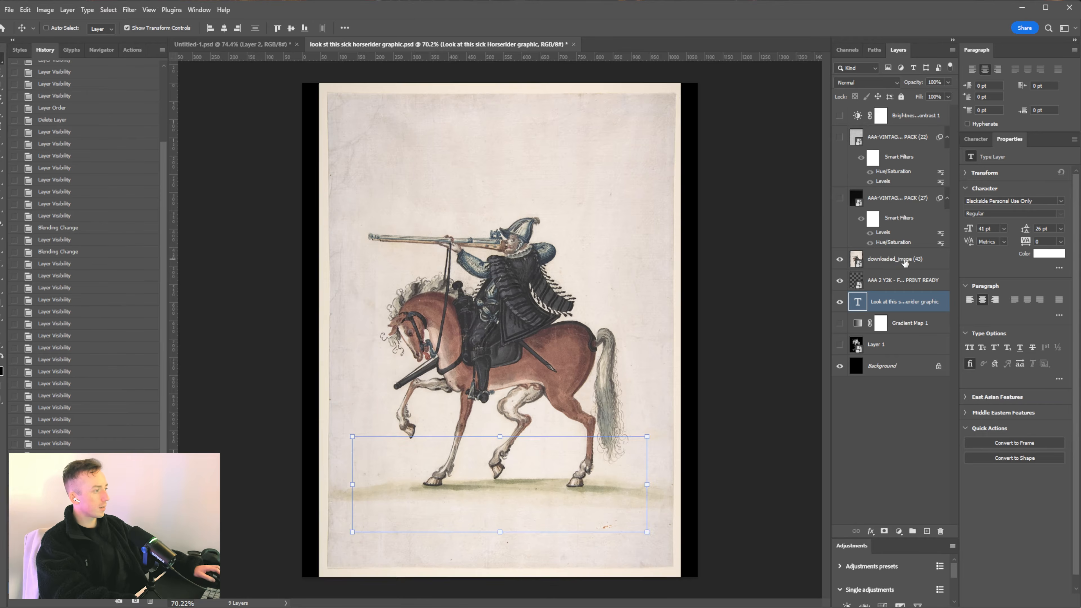
Scale the horse rider image up to about 1181 × 1615 px to cover the canvas and shift it slightly upward
left_click(894, 259)
mouse_move(697, 330)
left_mouse_down()
mouse_move(729, 336)
mouse_move(718, 333)
left_mouse_up()
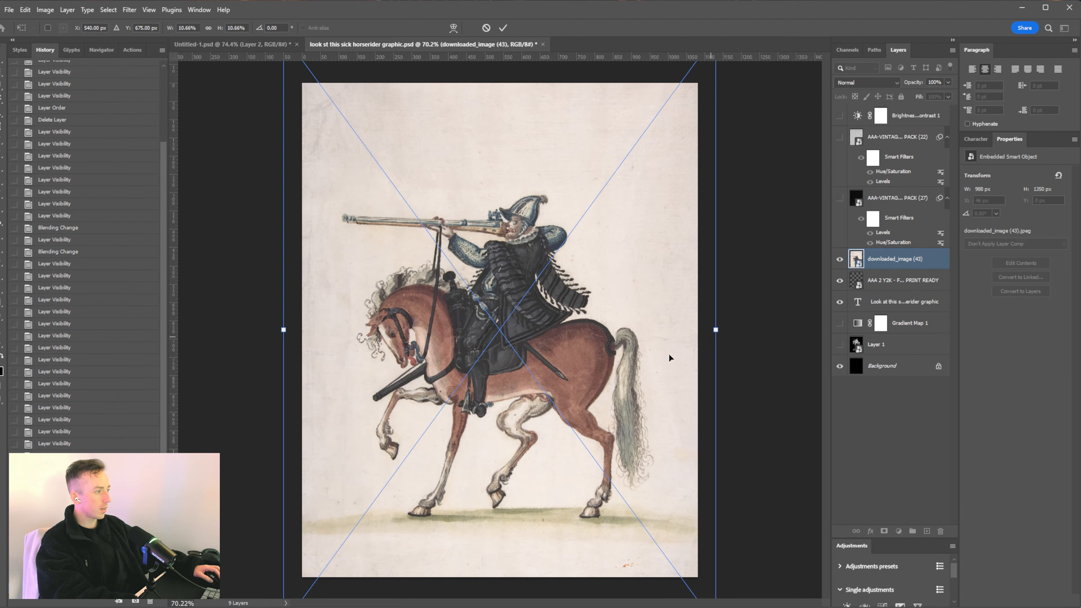
key("Return")
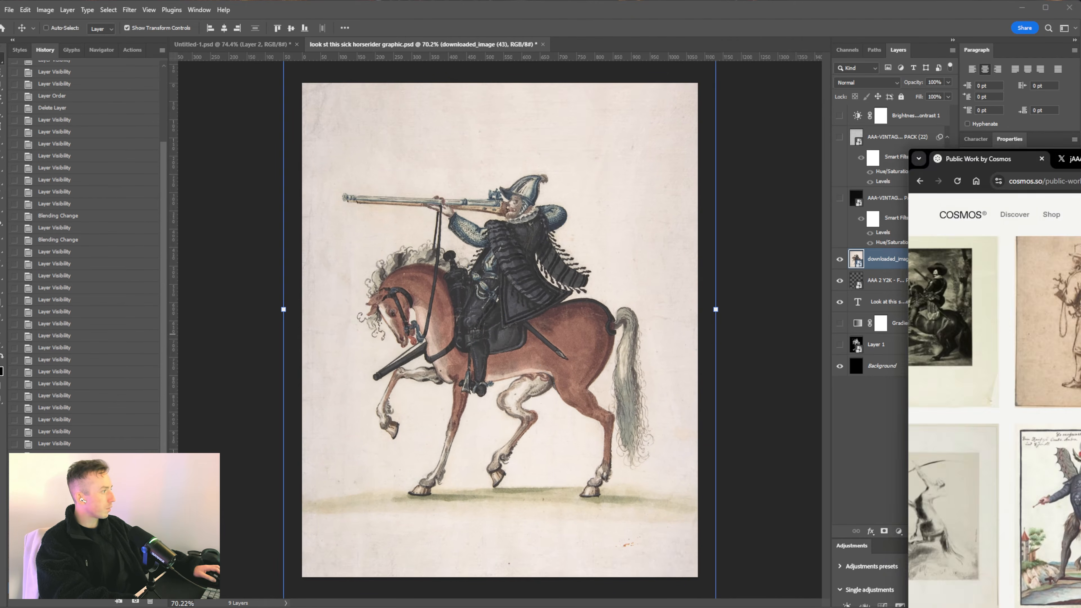
Switch to the browser and examine the Cosmos public.work results for "musket", ending on the horse rider artwork
left_click_drag(1080, 147, 631, 65)
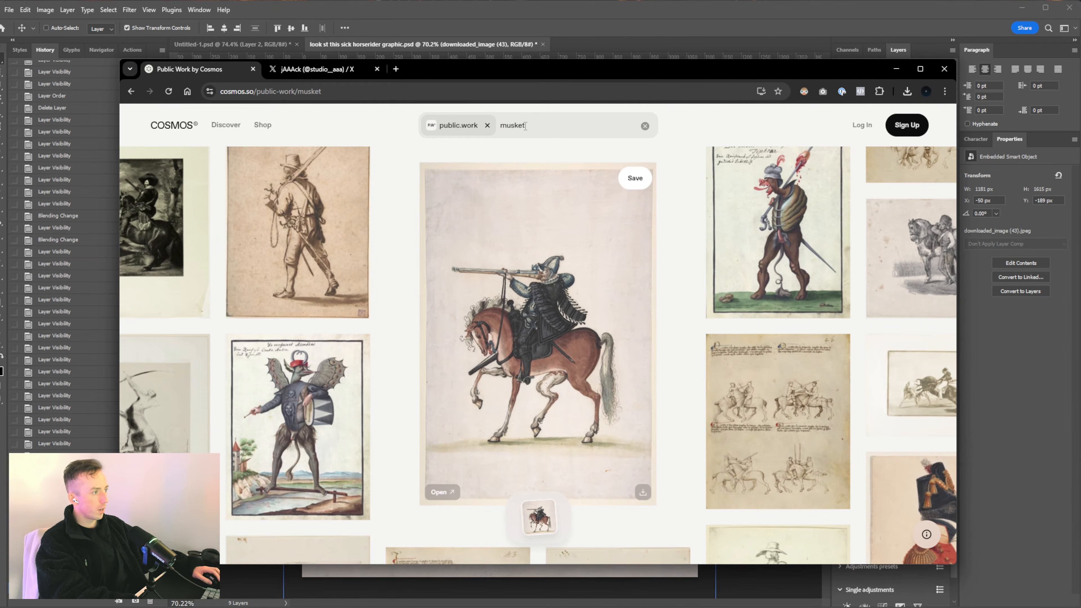
scroll(576, 257, "down", 20)
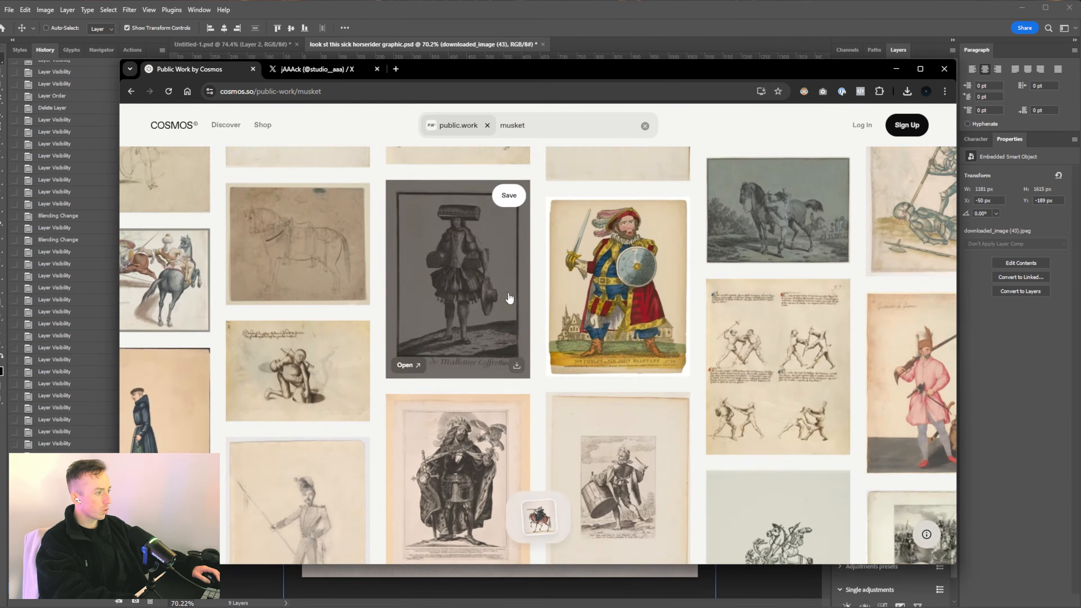
scroll(507, 297, "down", 20)
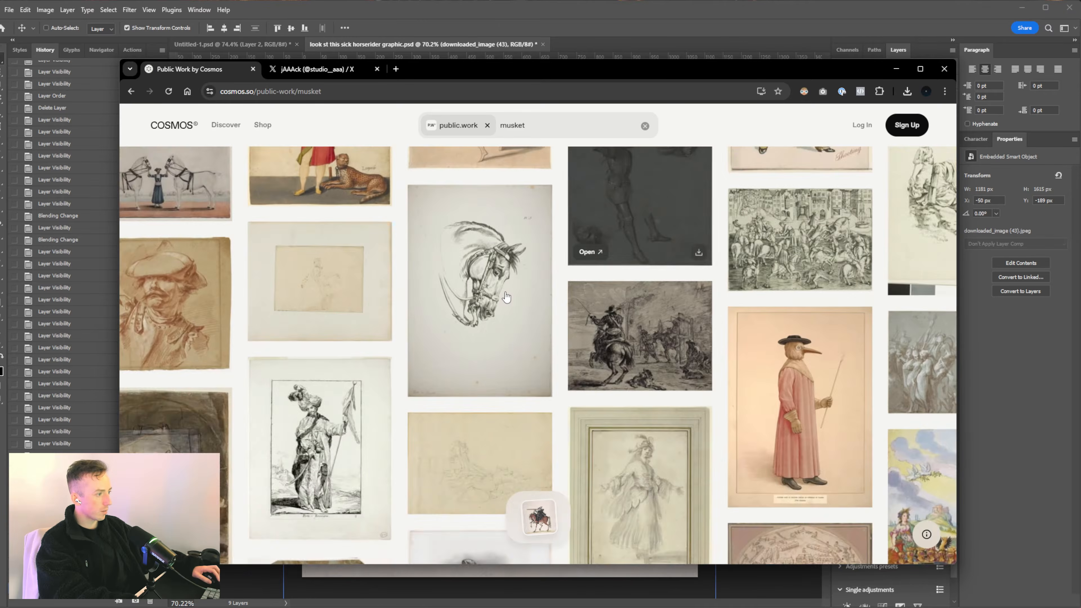
scroll(755, 295, "right", 20)
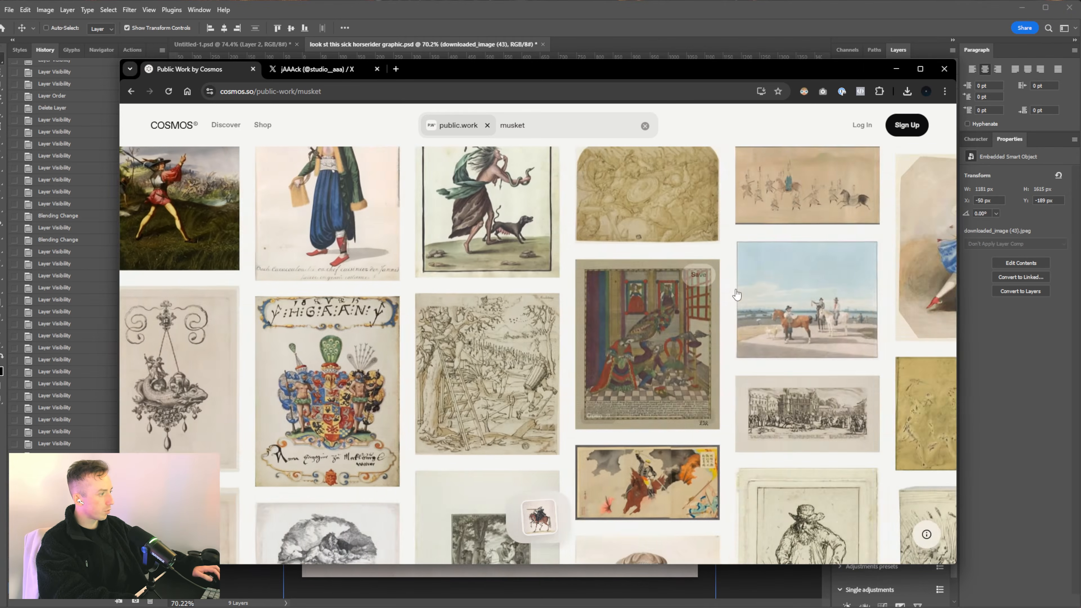
scroll(735, 288, "up", 1)
scroll(735, 288, "up", 15)
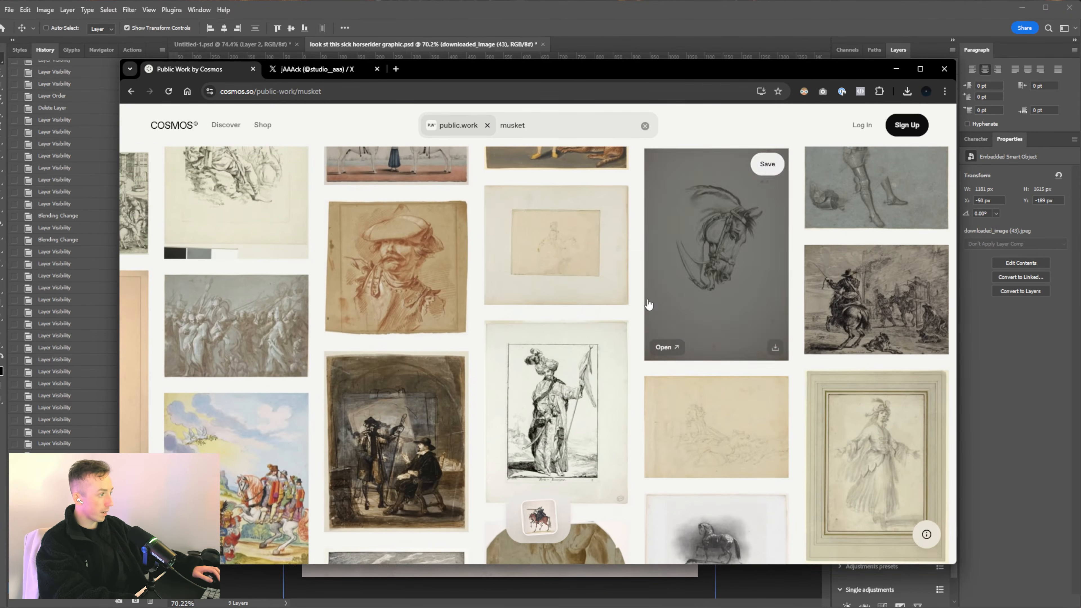
scroll(724, 277, "up", 10)
scroll(762, 282, "up", 10)
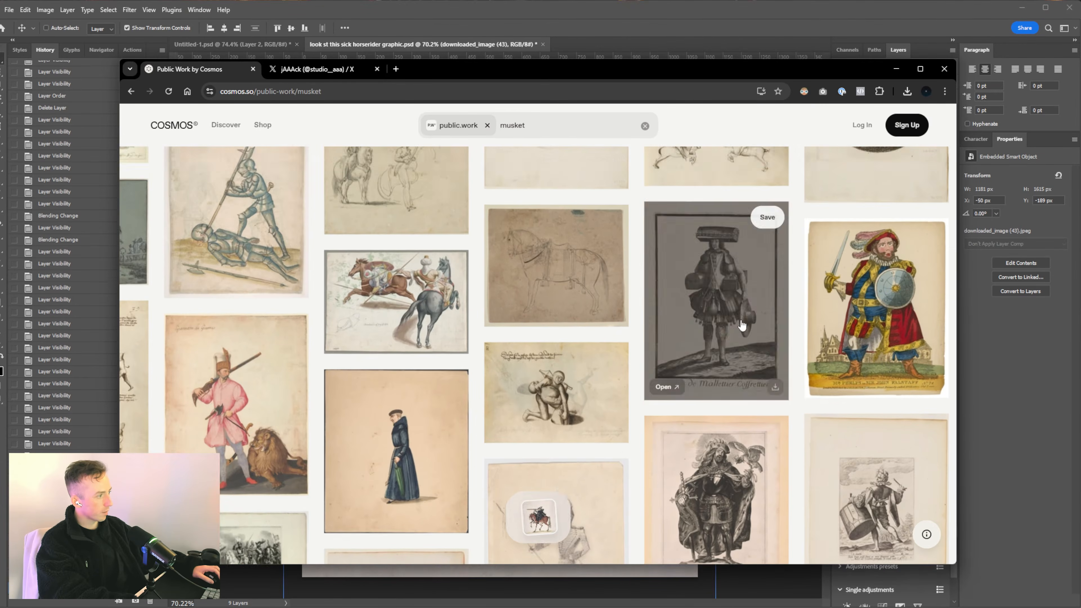
scroll(757, 281, "up", 5)
scroll(622, 306, "left", 4)
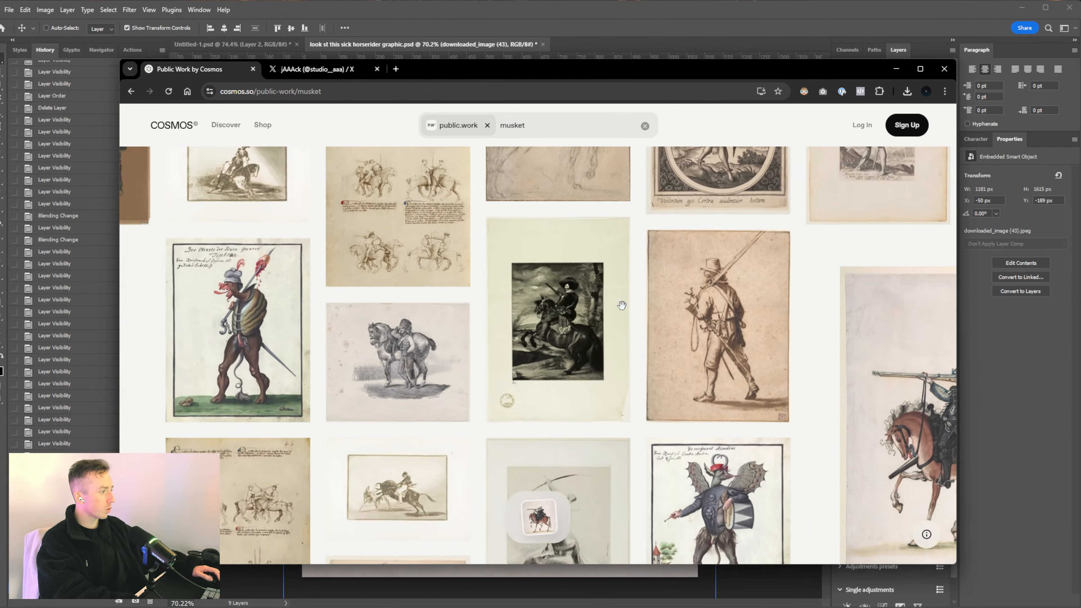
scroll(619, 304, "right", 10)
scroll(578, 310, "left", 7)
scroll(553, 310, "down", 4)
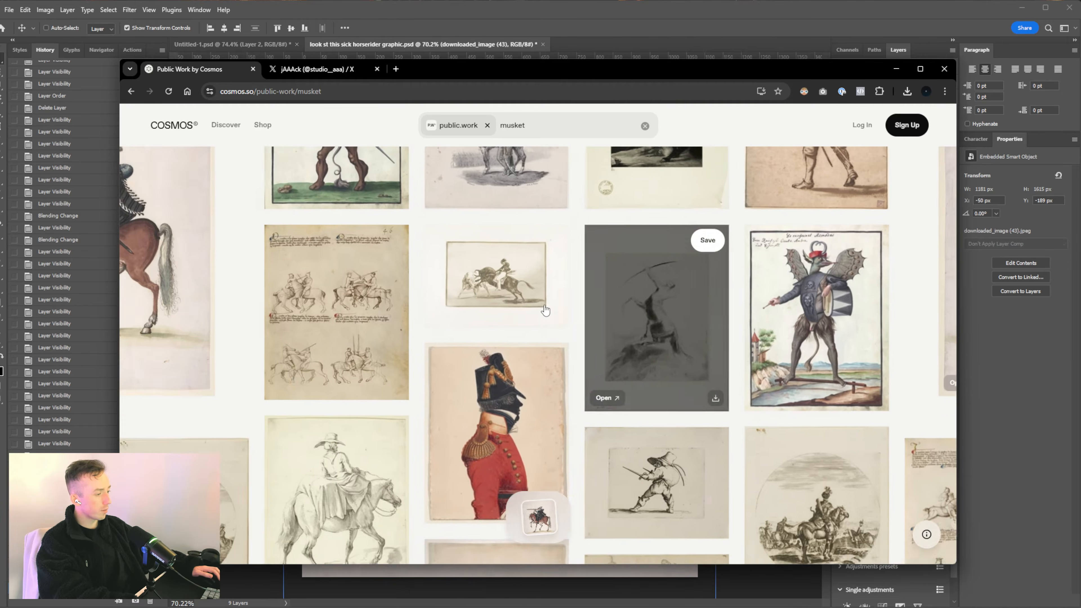
scroll(545, 310, "left", 6)
scroll(545, 311, "down", 5)
scroll(542, 310, "right", 3)
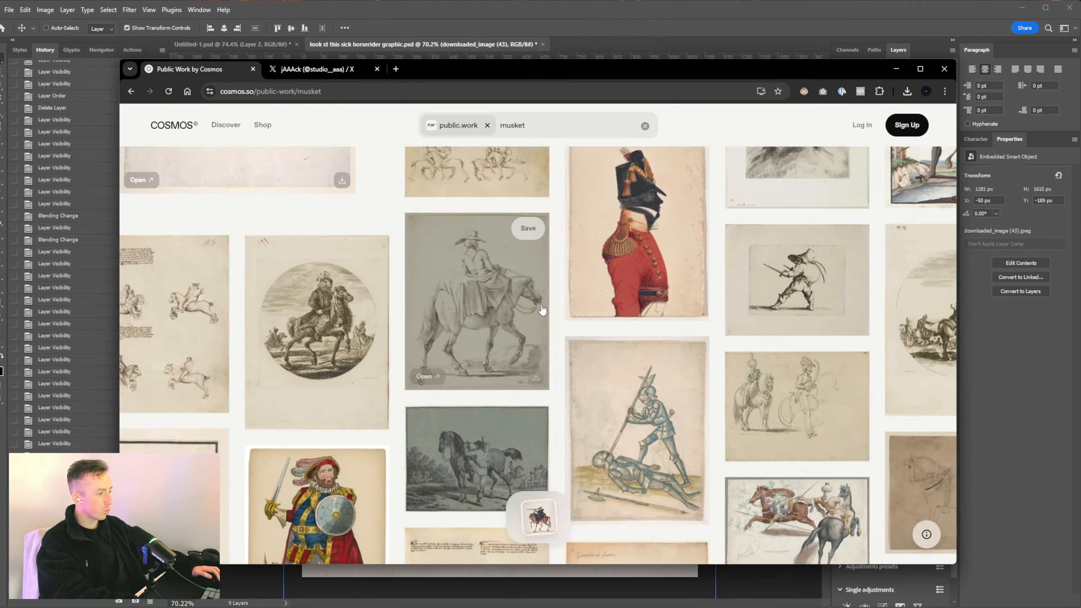
scroll(542, 310, "right", 16)
scroll(544, 308, "up", 8)
left_click_drag(497, 302, 643, 276)
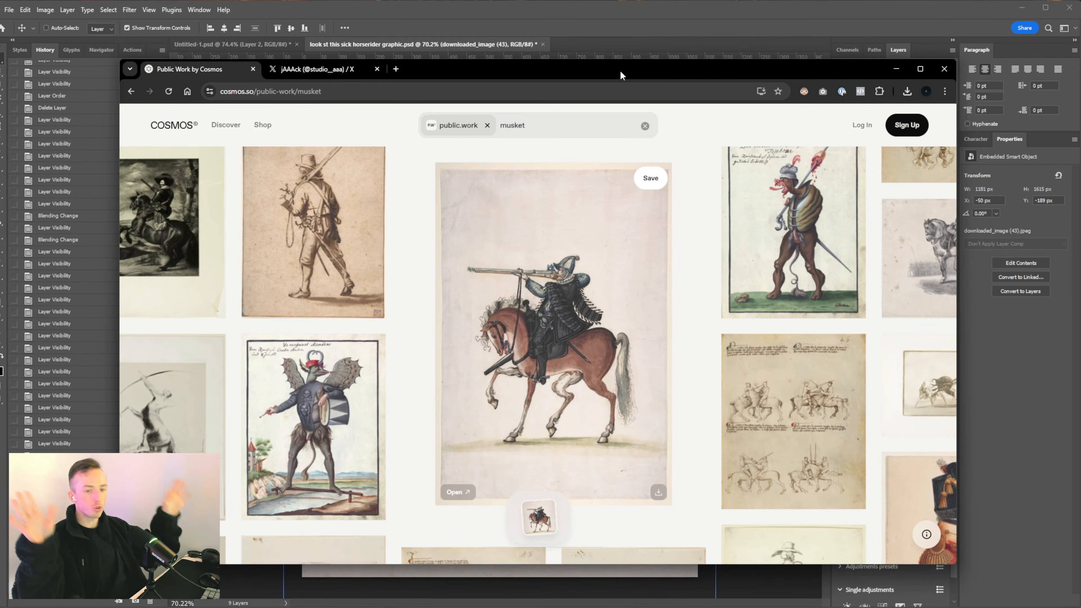
Return to Photoshop and toggle the horse rider image off and on to compare it with the title and logo beneath
left_click(594, 37)
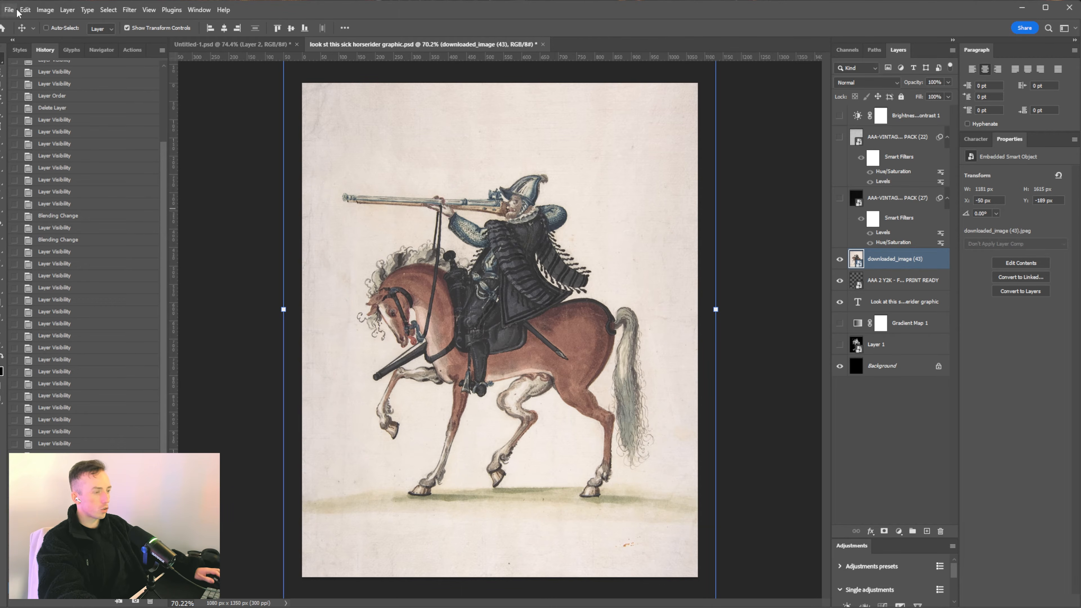
left_click(840, 259)
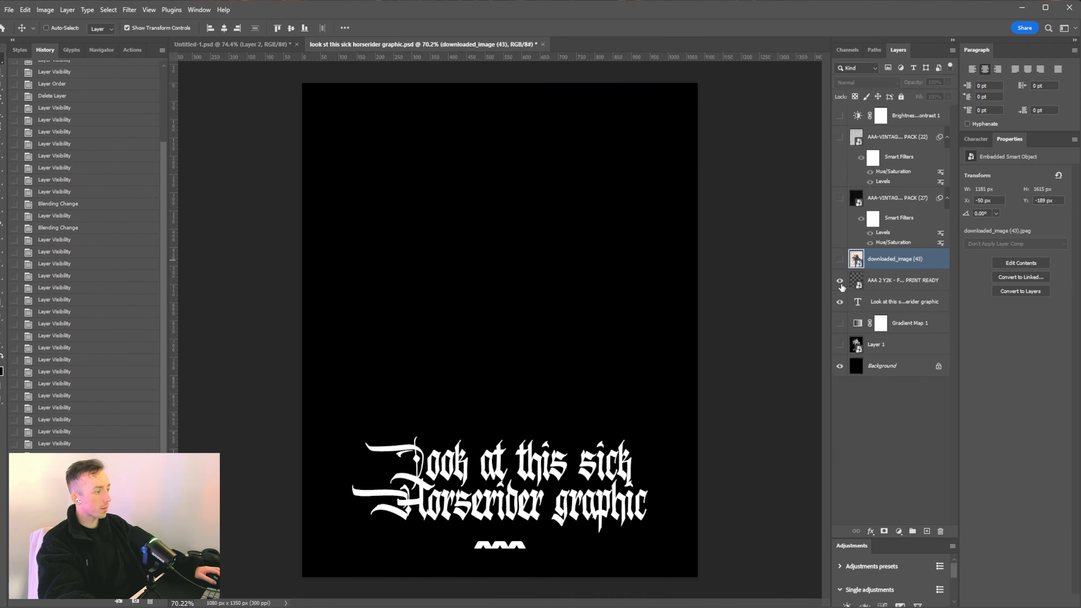
left_click(840, 260)
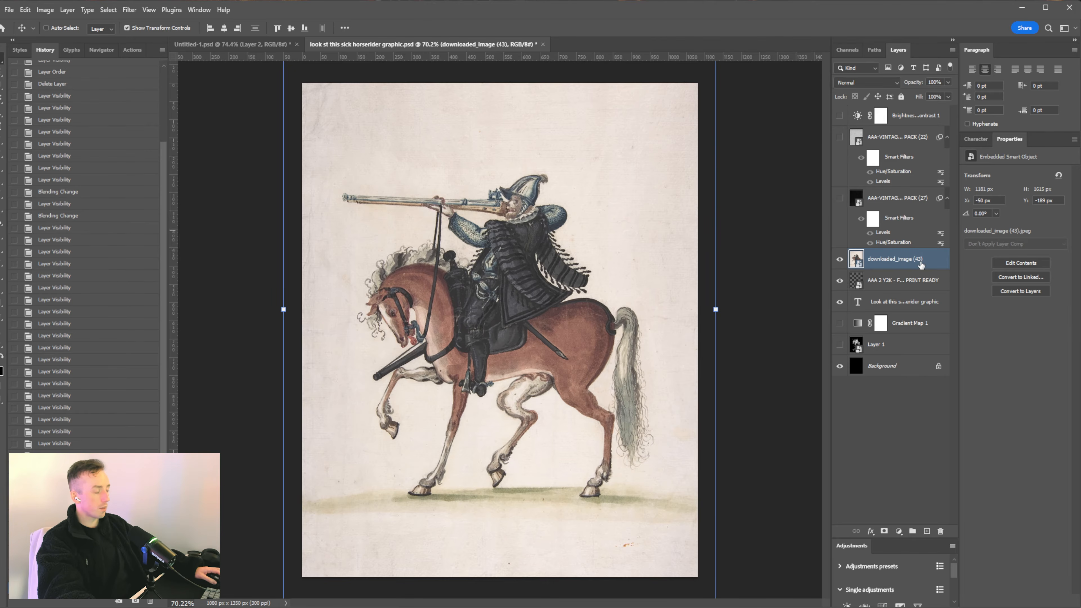
Check the title beneath the horse rider layer, restore the layer, and load look st this sick horserider graphic.jpg into Dither Boy
left_click(840, 259)
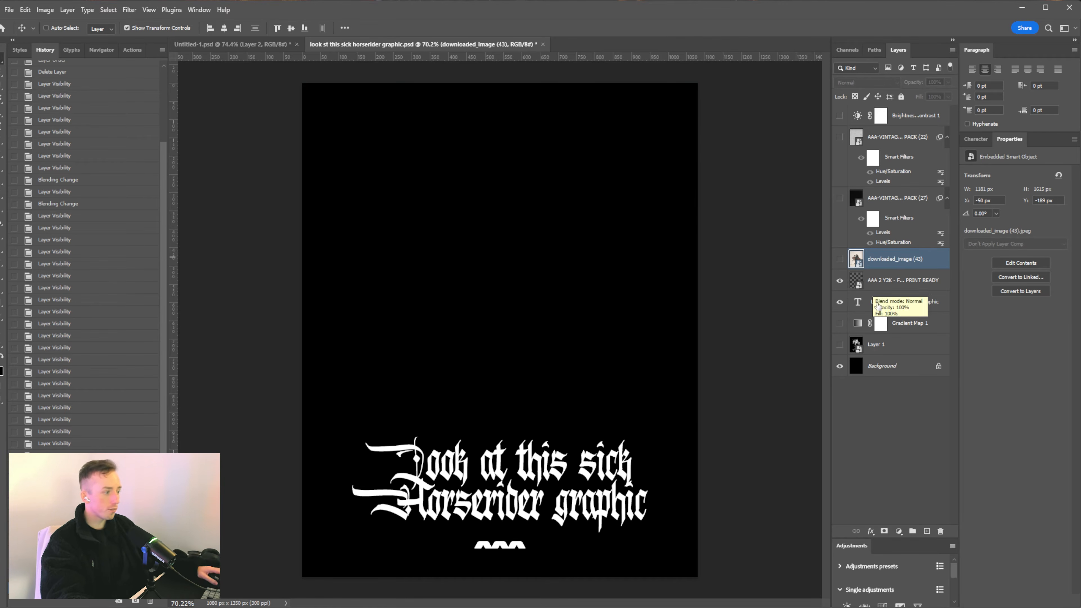
left_click(838, 261)
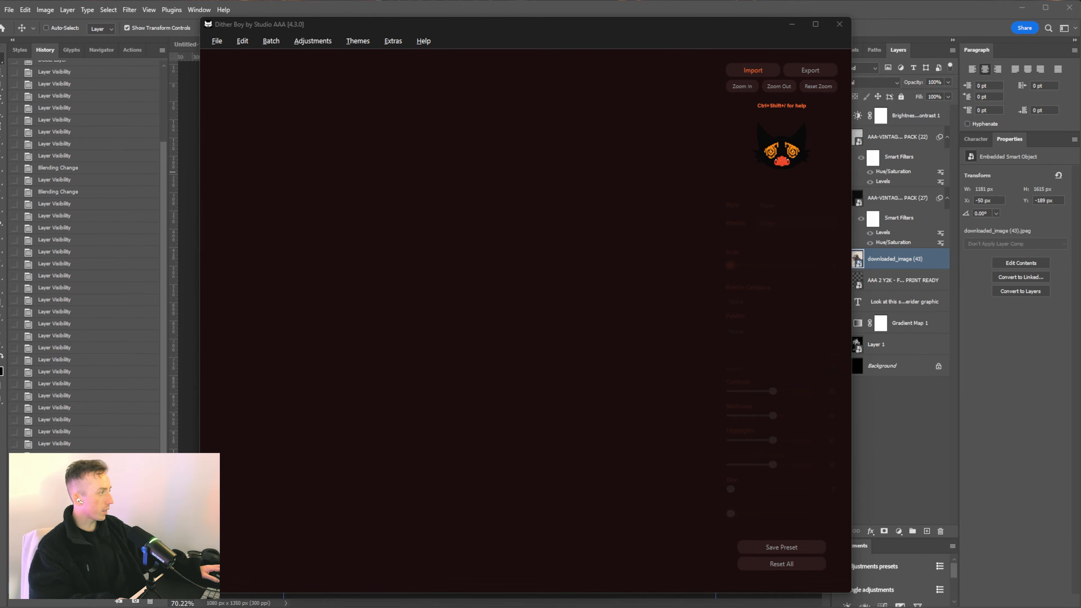
left_click_drag(1080, 184, 409, 184)
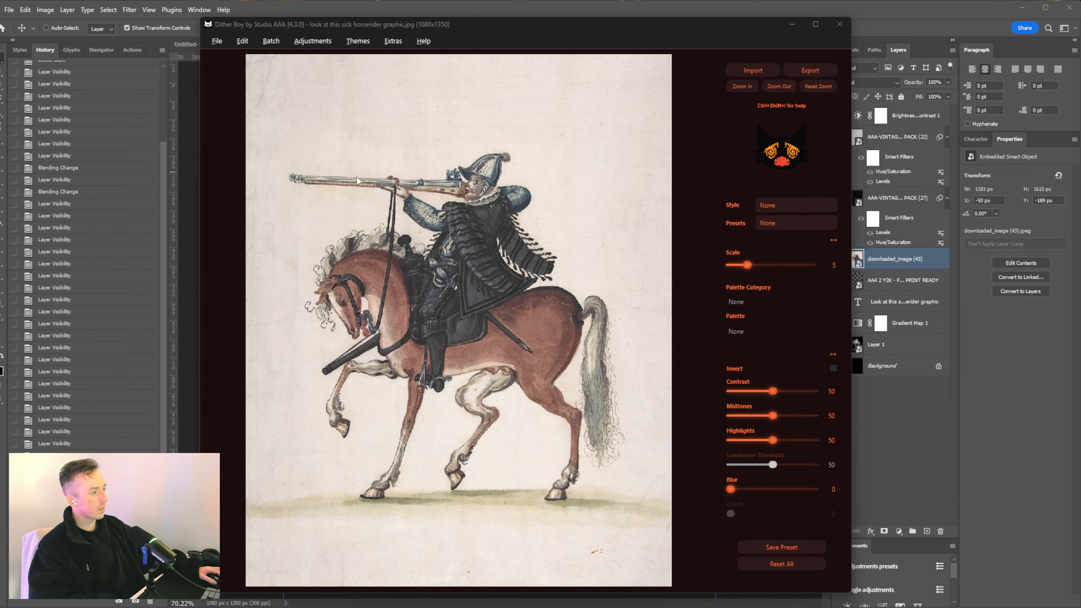
Switch to Photoshop, hide the horse rider image and show Layer 1 to examine the finished dither effect with the title
key("alt+Tab")
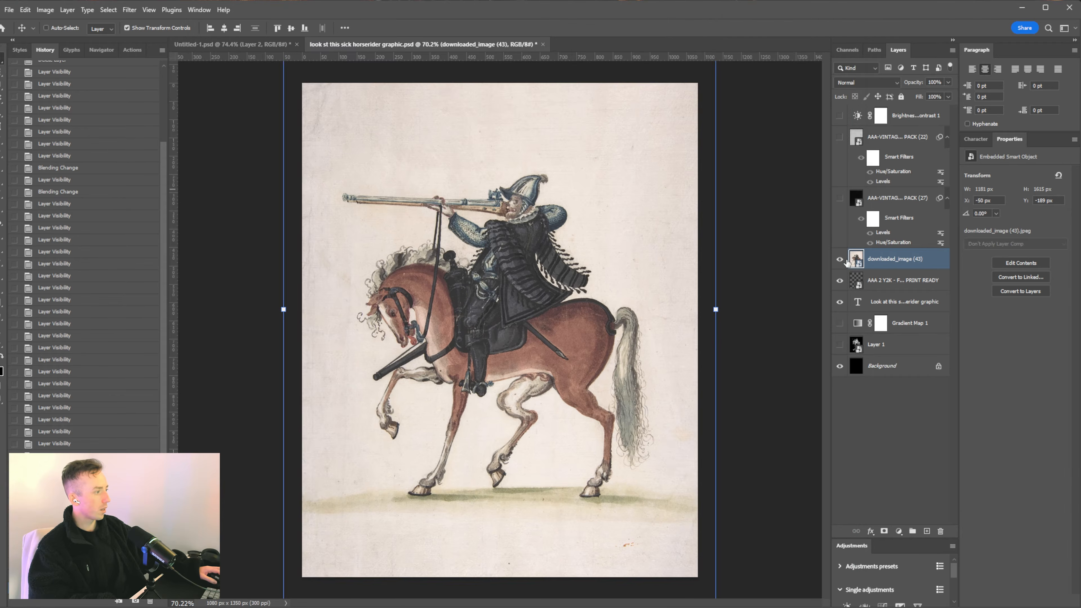
left_click(840, 259)
left_click(882, 348)
left_click(839, 344)
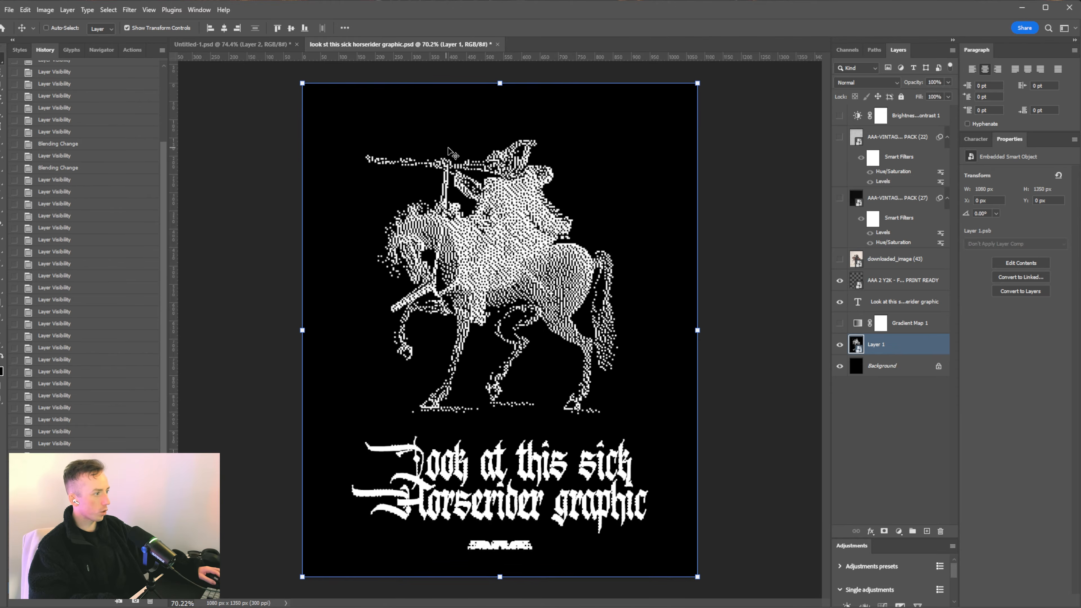
Switch to Dither Boy, apply the Floyd-Steinberg style to the horse rider, invert it and set Contrast to 60
key("alt+Tab")
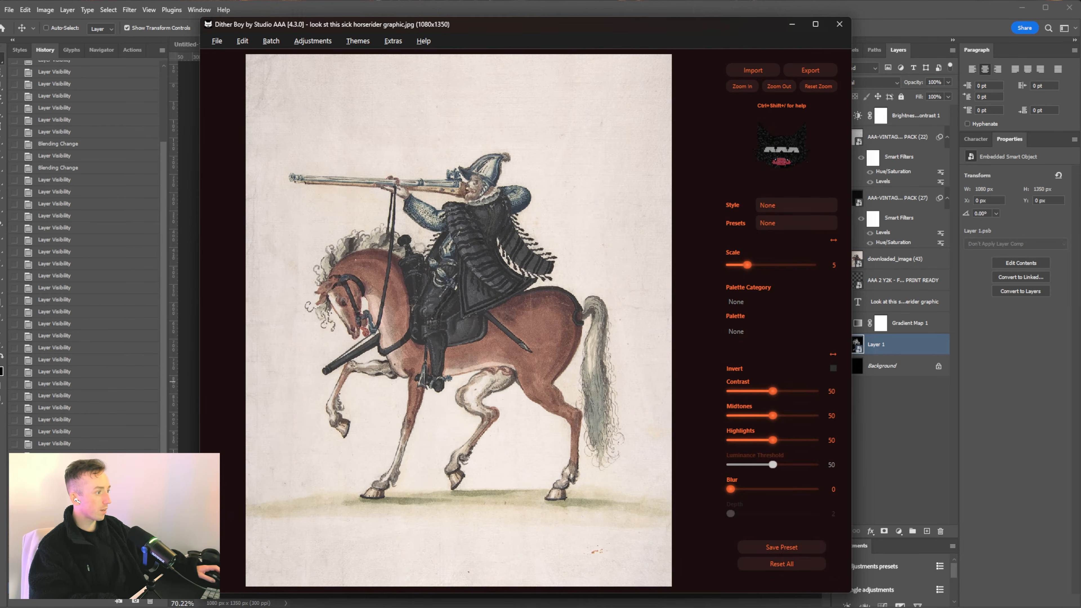
left_click(798, 208)
left_click(782, 205)
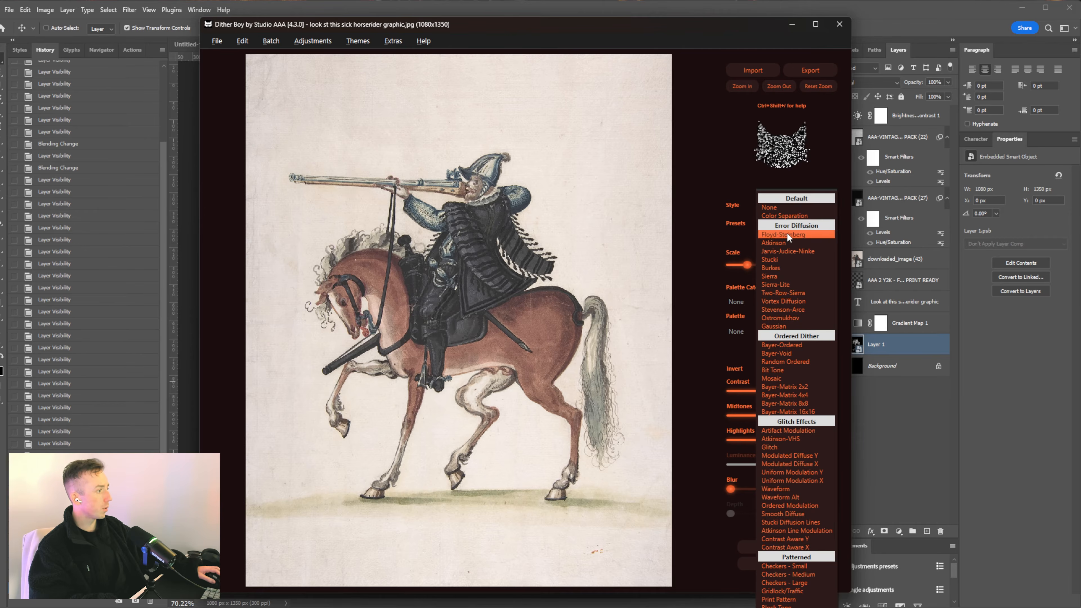
left_click(787, 233)
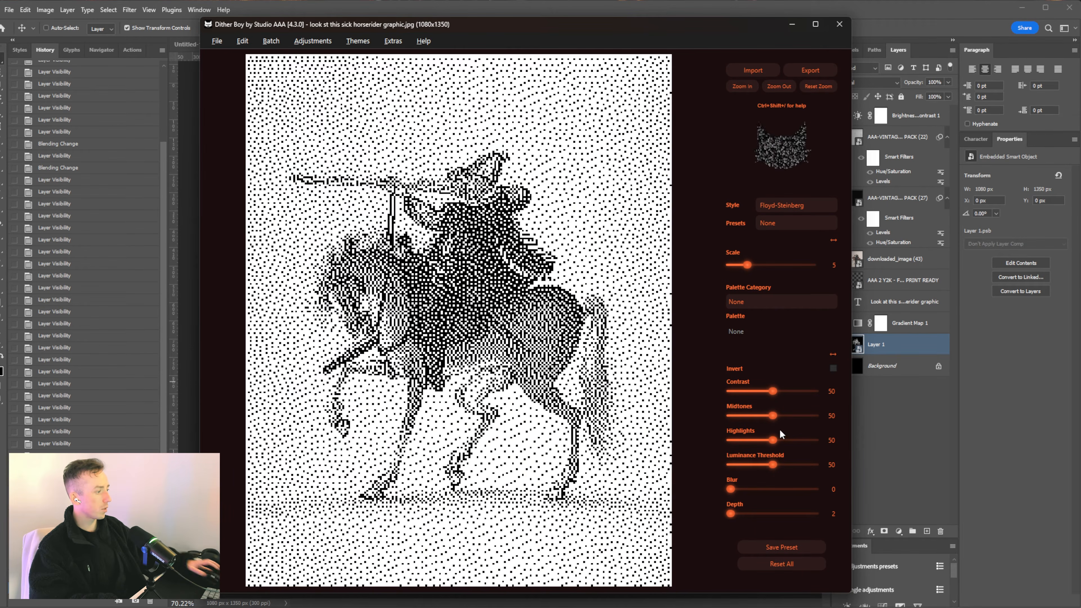
left_click(833, 368)
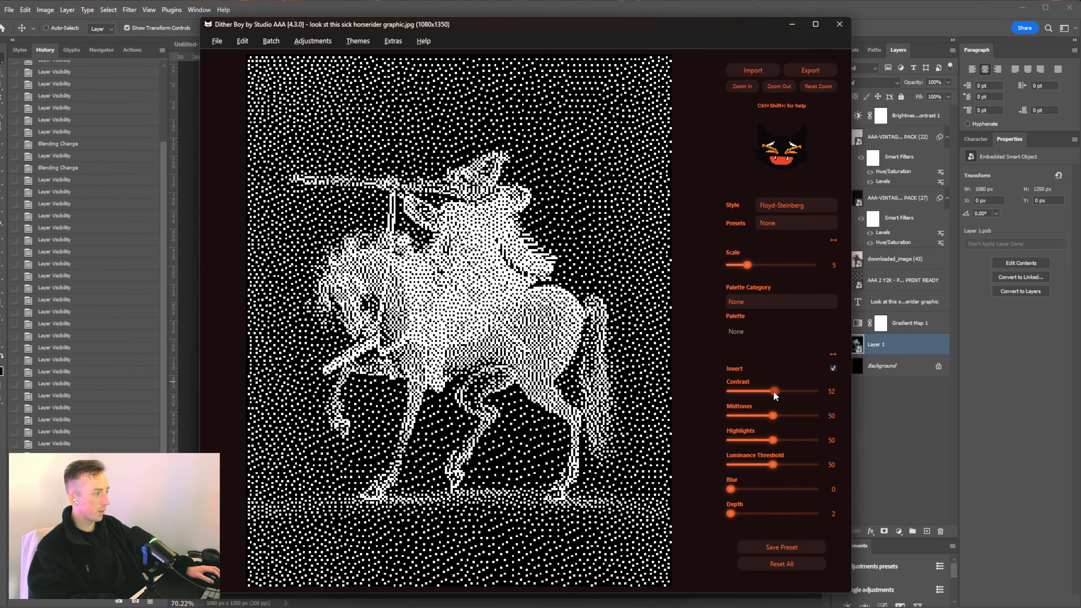
mouse_move(792, 391)
left_mouse_down()
mouse_move(772, 391)
mouse_move(782, 390)
left_mouse_up()
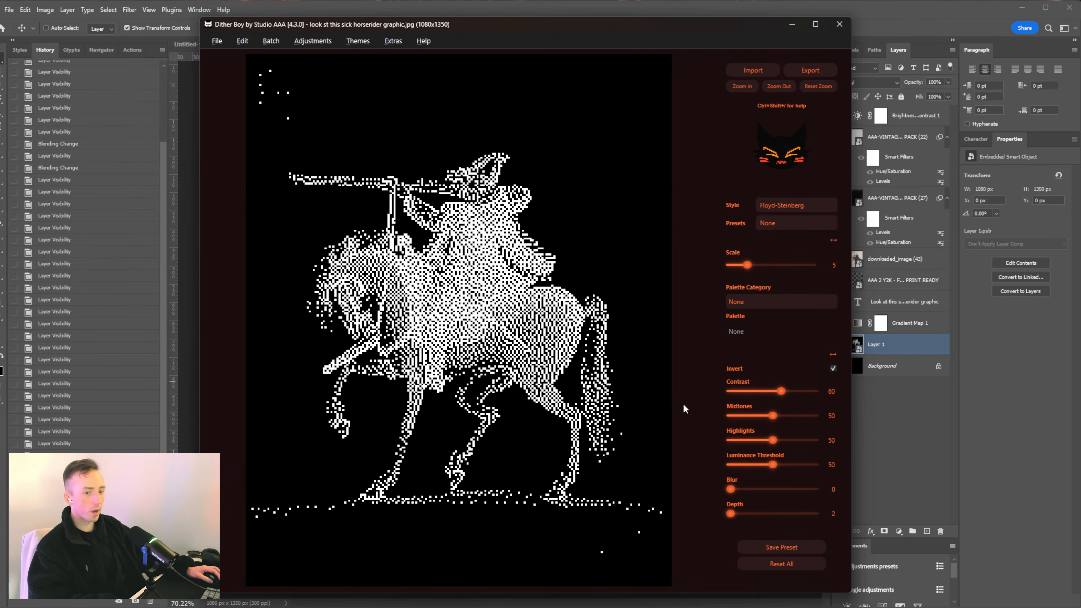
Switch to Photoshop, hide Layer 1, the title text and the logo, and show the original horse rider image
left_click(791, 24)
left_click(839, 343)
left_click(839, 302)
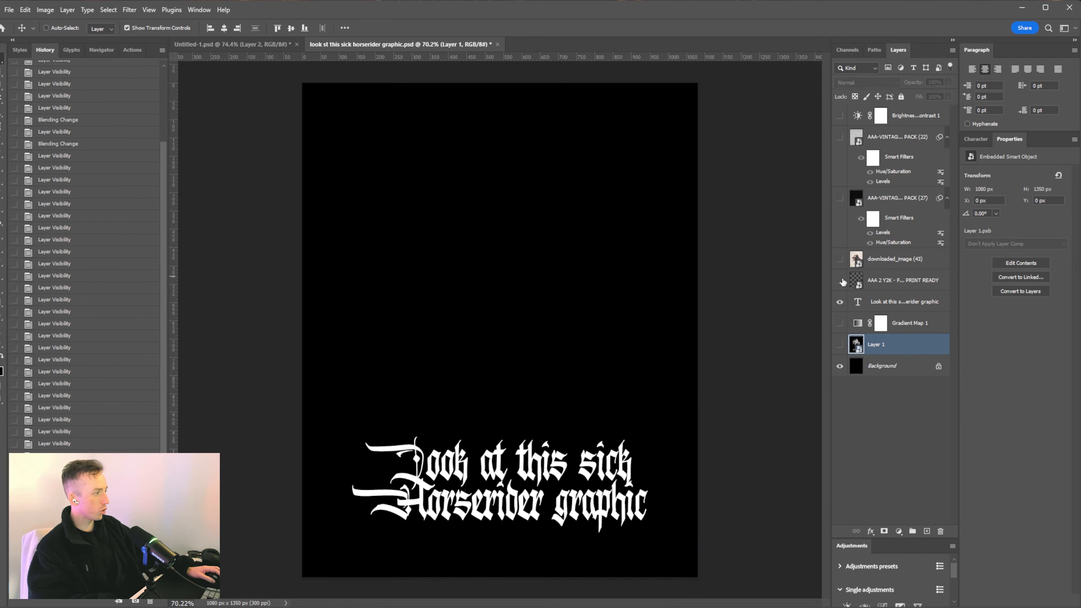
left_click(839, 280)
left_click(839, 259)
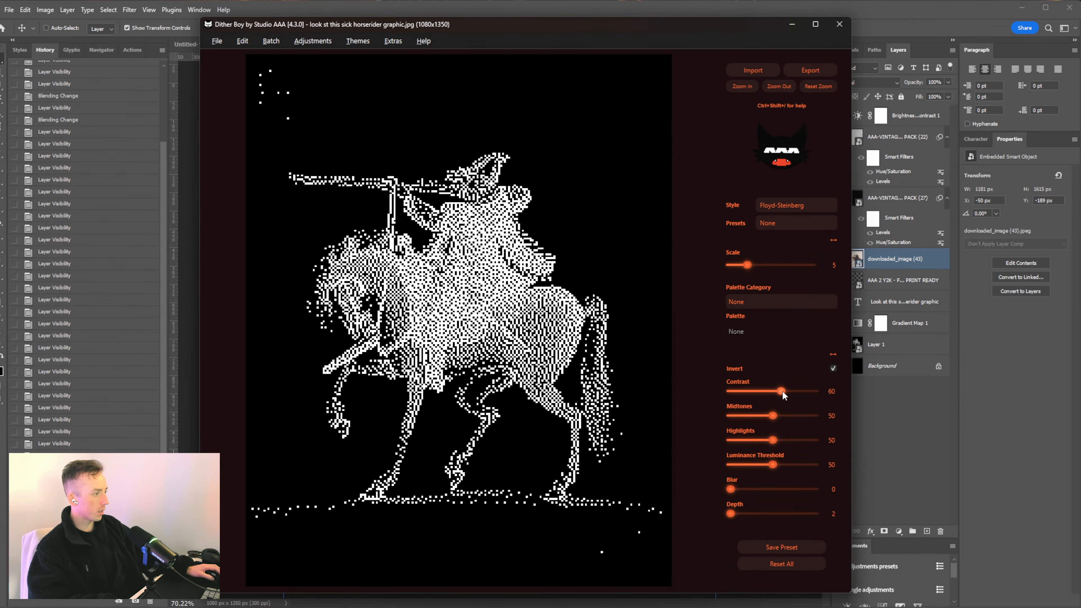
In Dither Boy, set Contrast to 63 and choose the Halloween palette category
mouse_move(782, 390)
left_mouse_down()
mouse_move(791, 392)
mouse_move(781, 392)
left_mouse_up()
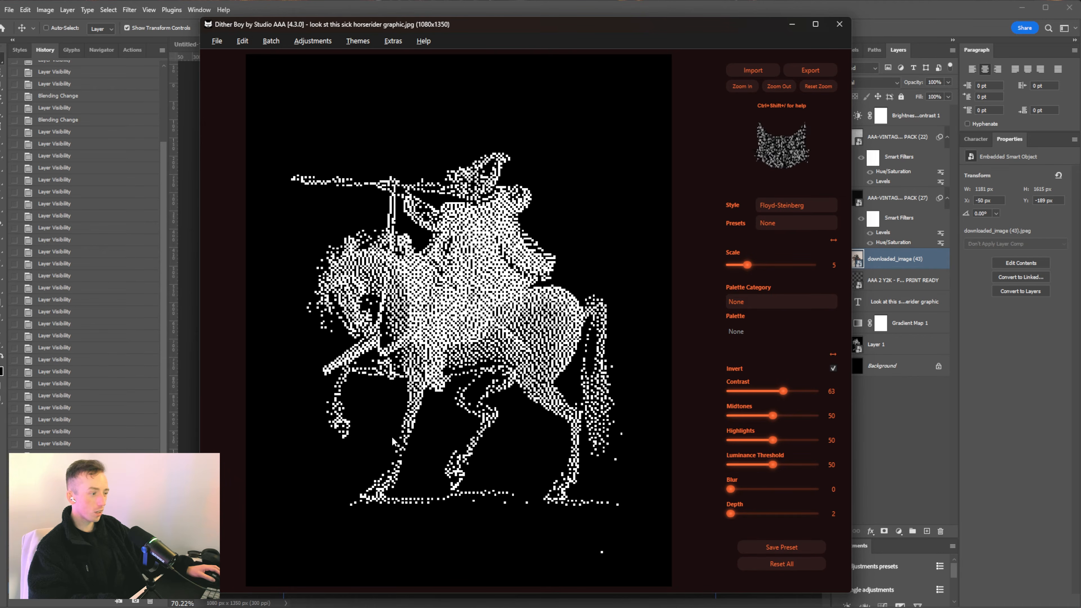
left_click(755, 303)
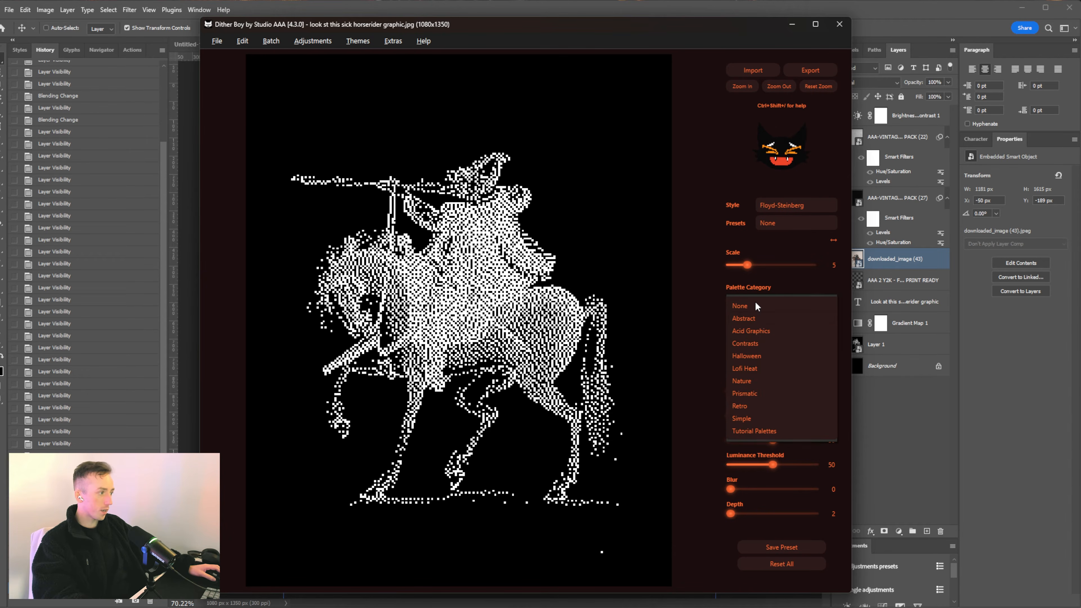
left_click(760, 359)
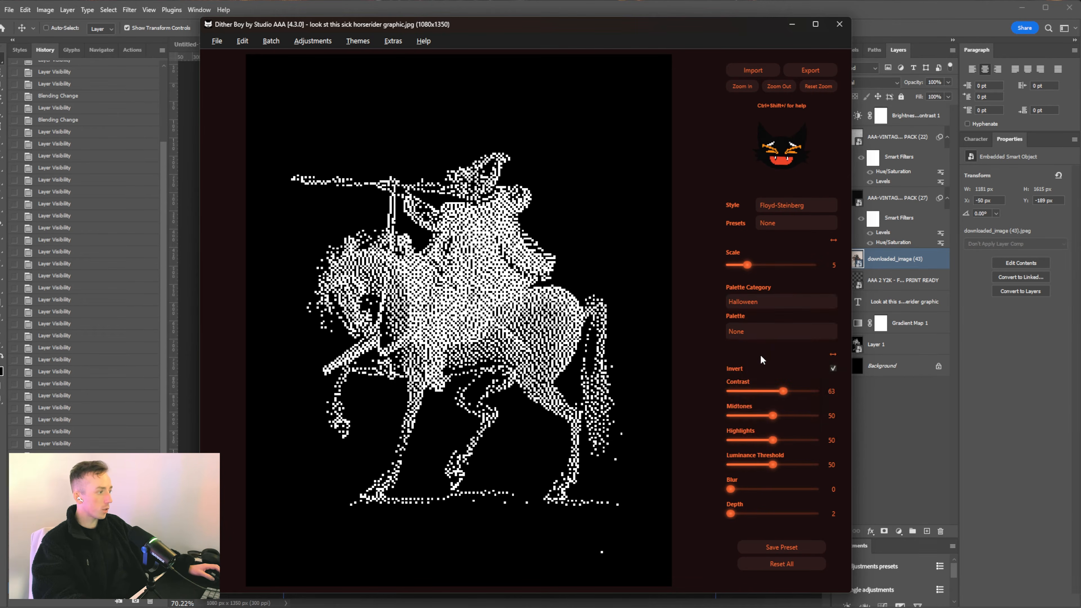
left_click(760, 336)
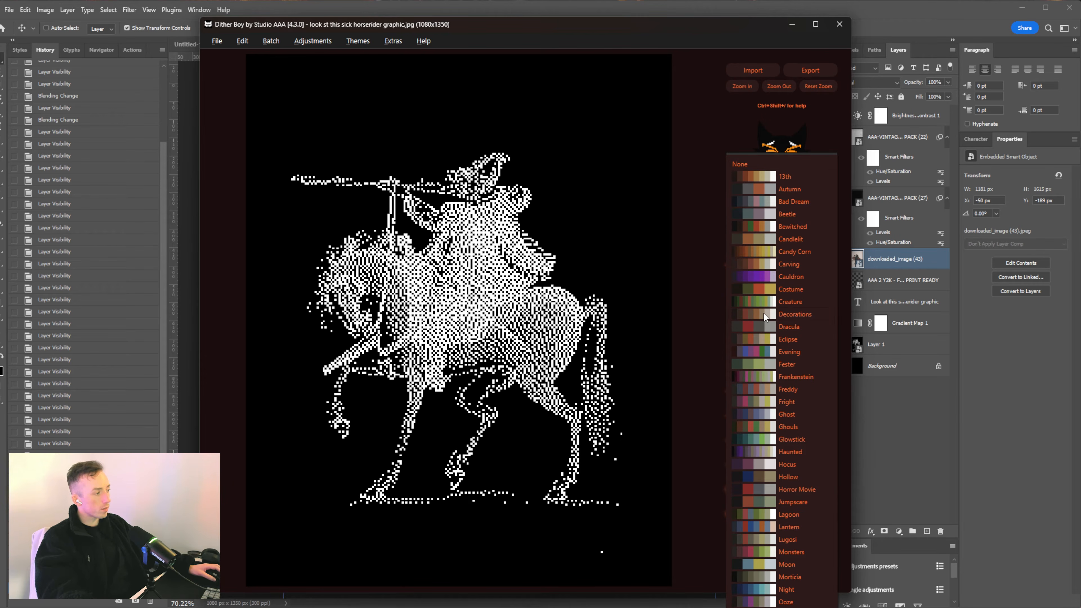
left_click(624, 101)
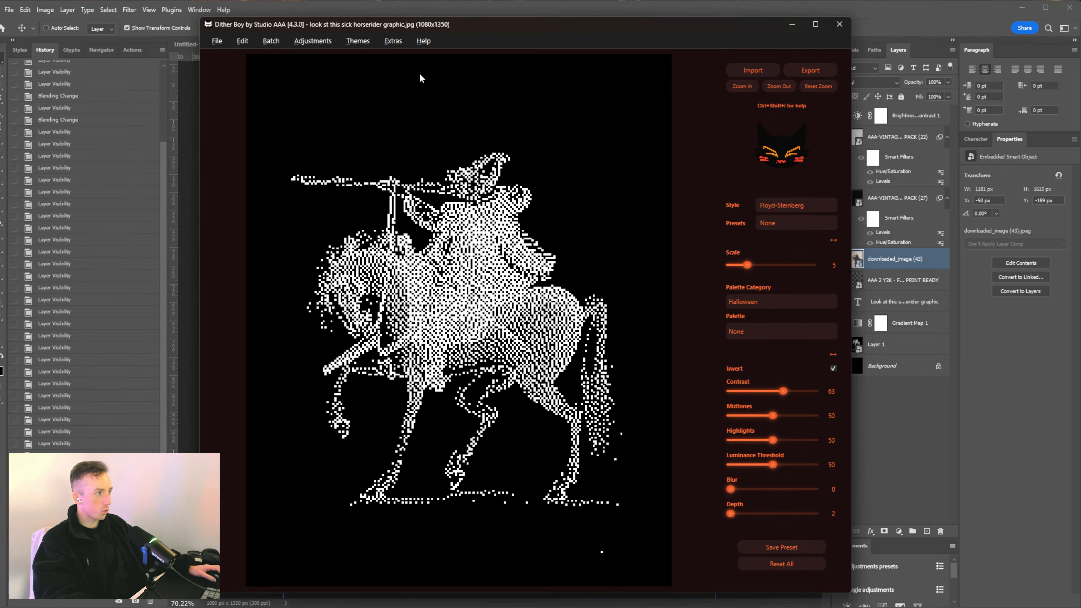
left_click(392, 41)
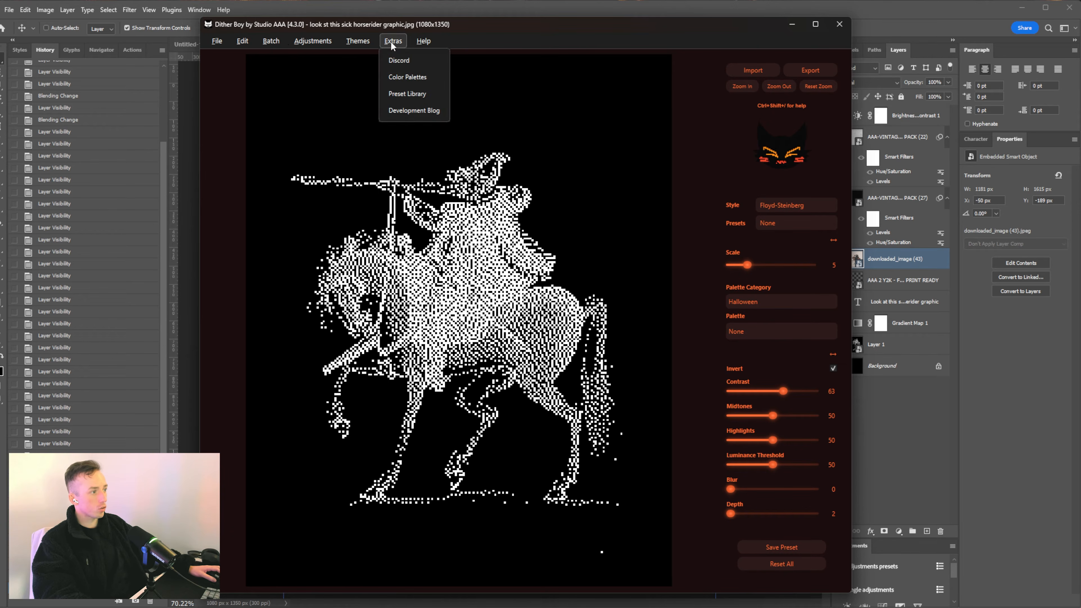
left_click(569, 103)
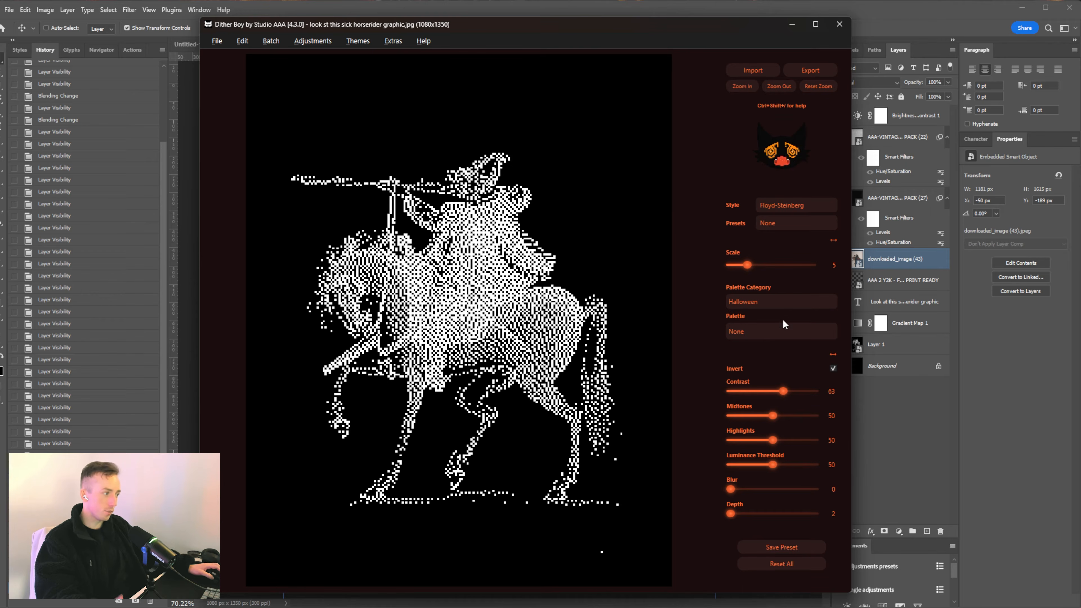
Apply the Eclipse palette to the dithered rider and set Depth to 3
left_click(784, 333)
left_click(738, 419)
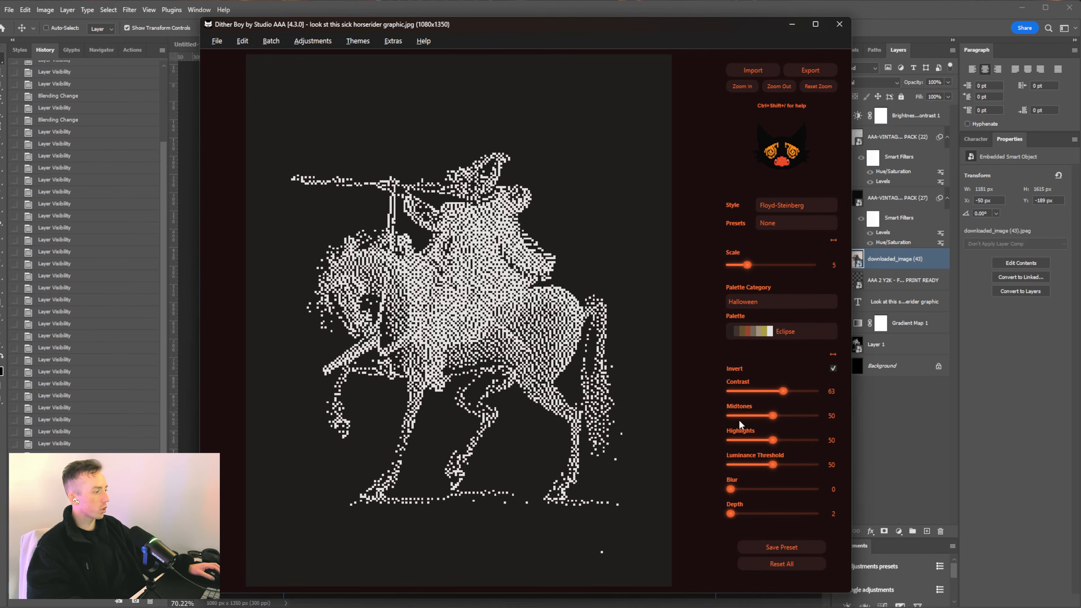
left_click_drag(732, 513, 736, 513)
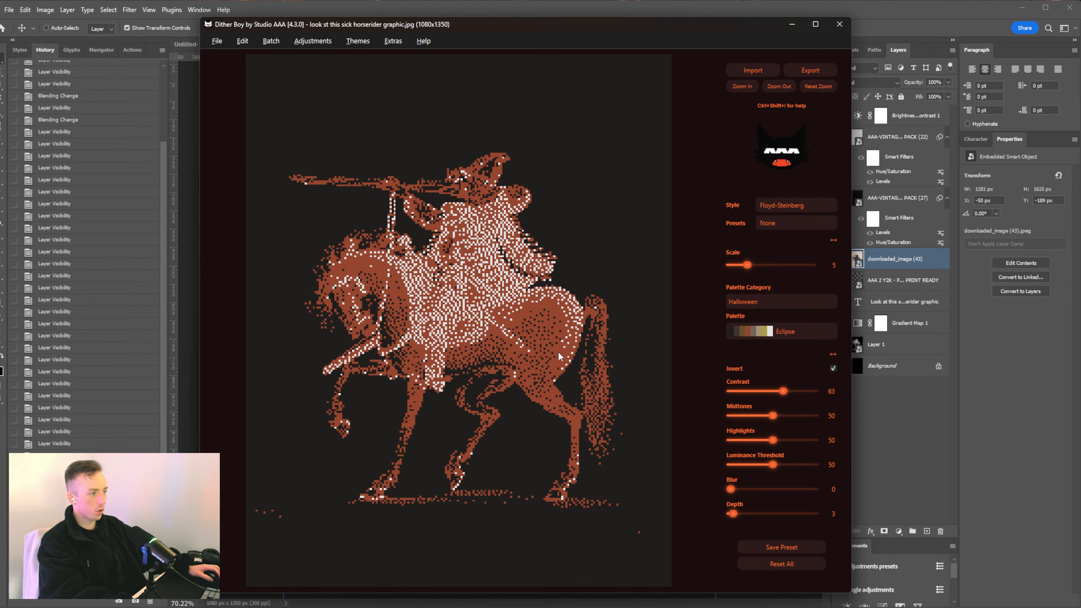
left_click(774, 334)
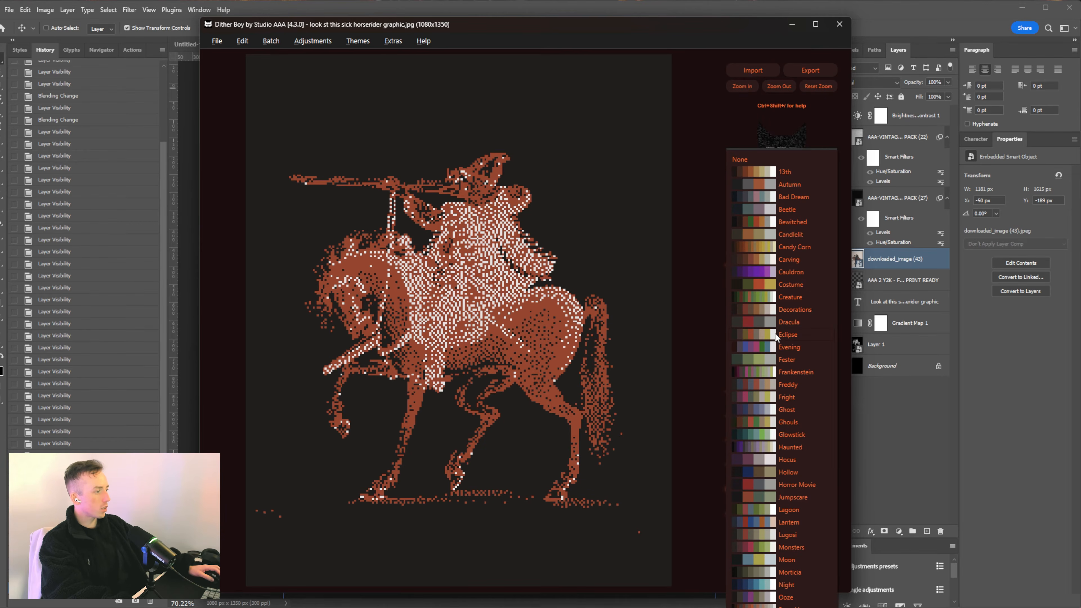
left_click(648, 284)
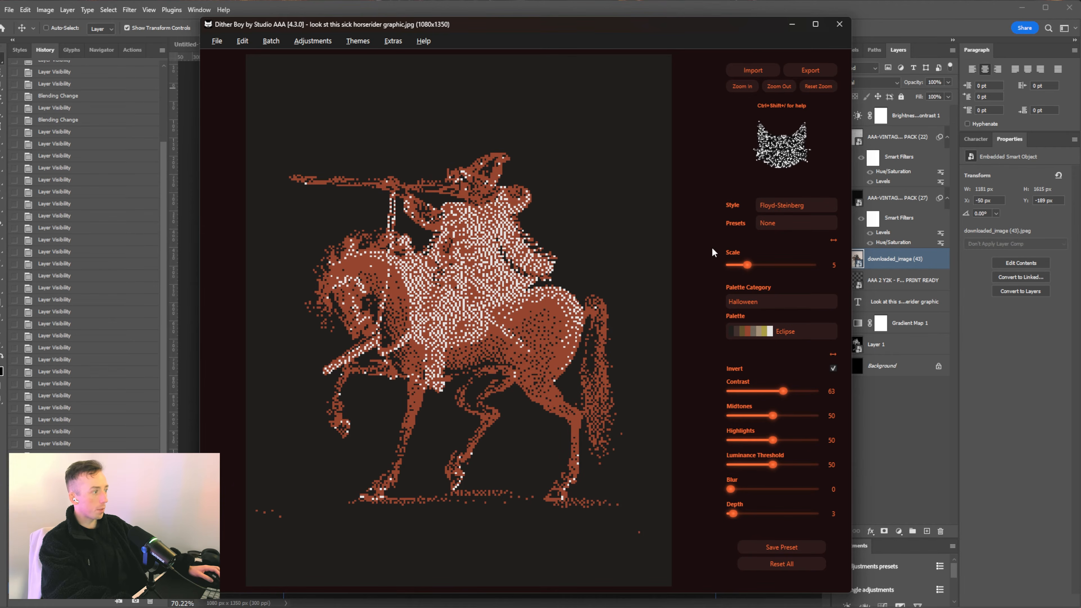
Copy the dithered rider to the clipboard and paste it above Layer 1 in Photoshop with the original image hidden
left_click(214, 43)
mouse_move(226, 76)
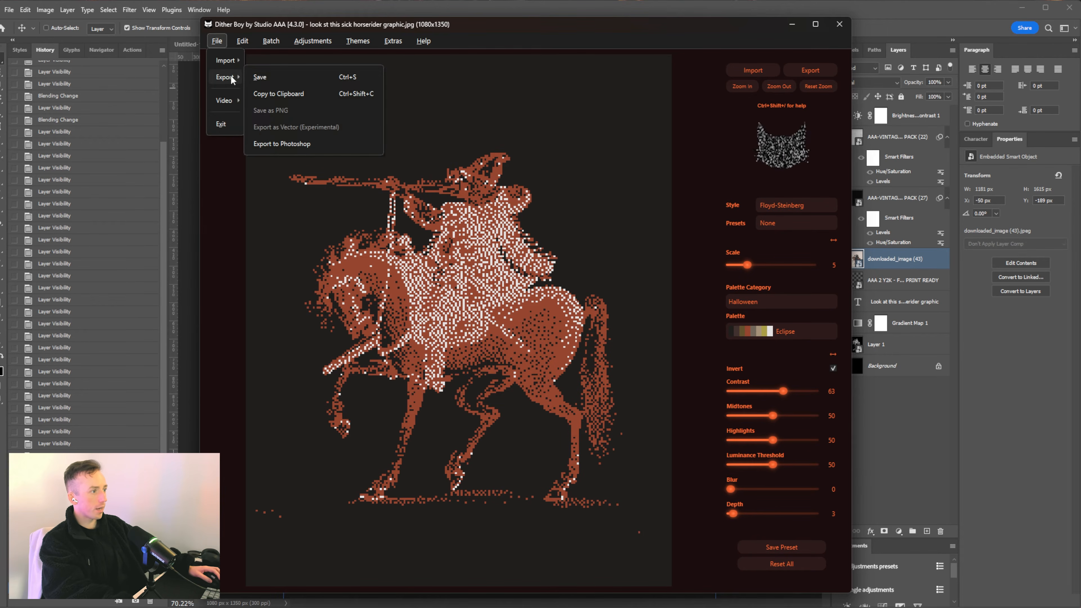
left_click(289, 93)
left_click(895, 34)
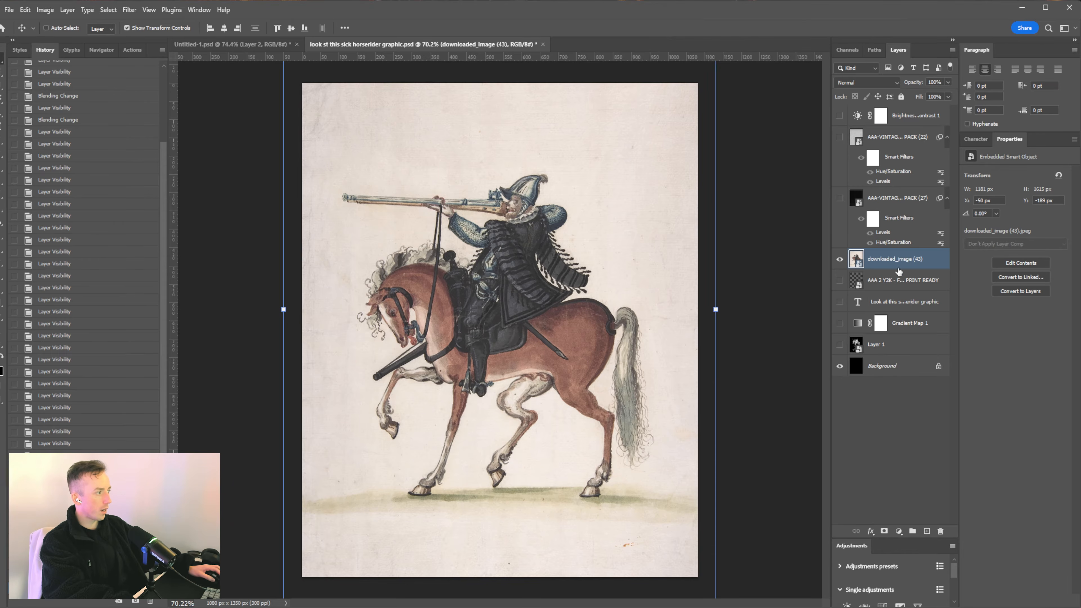
left_click(840, 259)
left_click(877, 344)
key("ctrl+v")
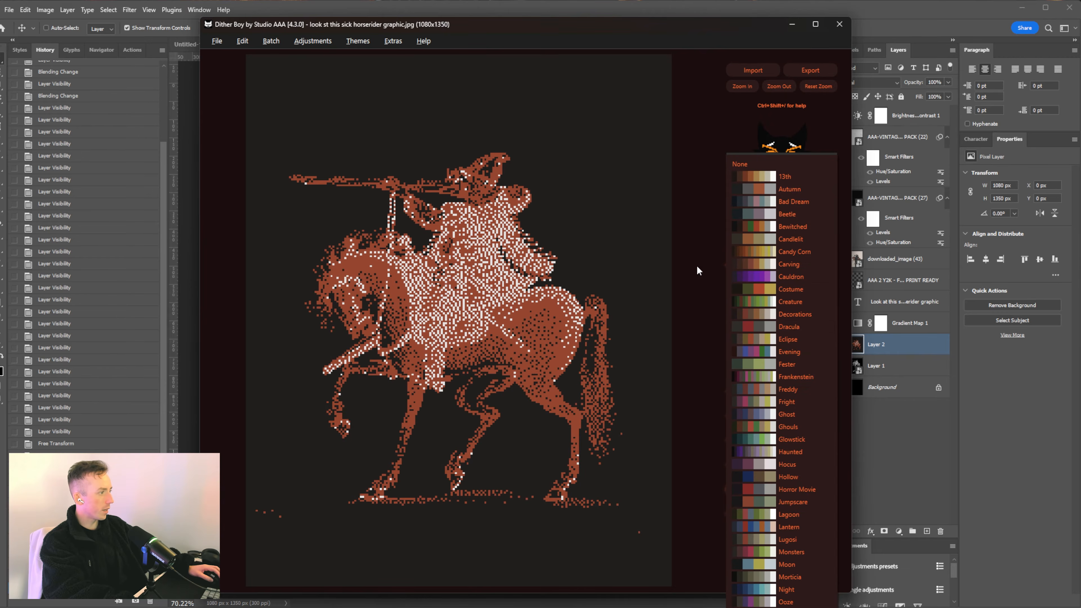
Switch to Dither Boy and change the palette to Blush from the Acid Graphics category
left_click(703, 256)
left_click(782, 303)
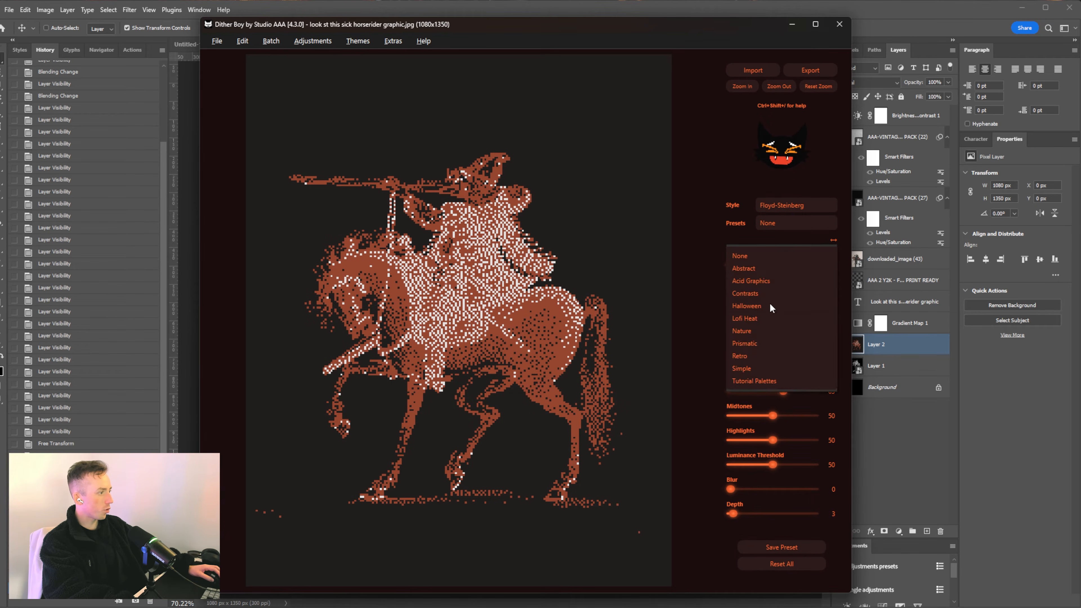
left_click(756, 282)
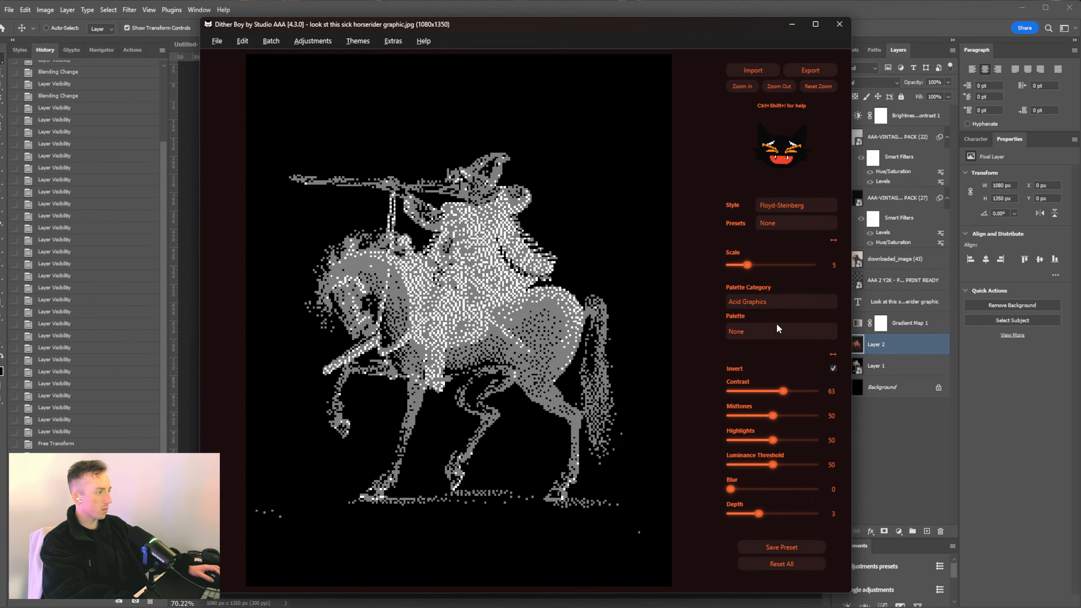
left_click(776, 329)
left_click(780, 348)
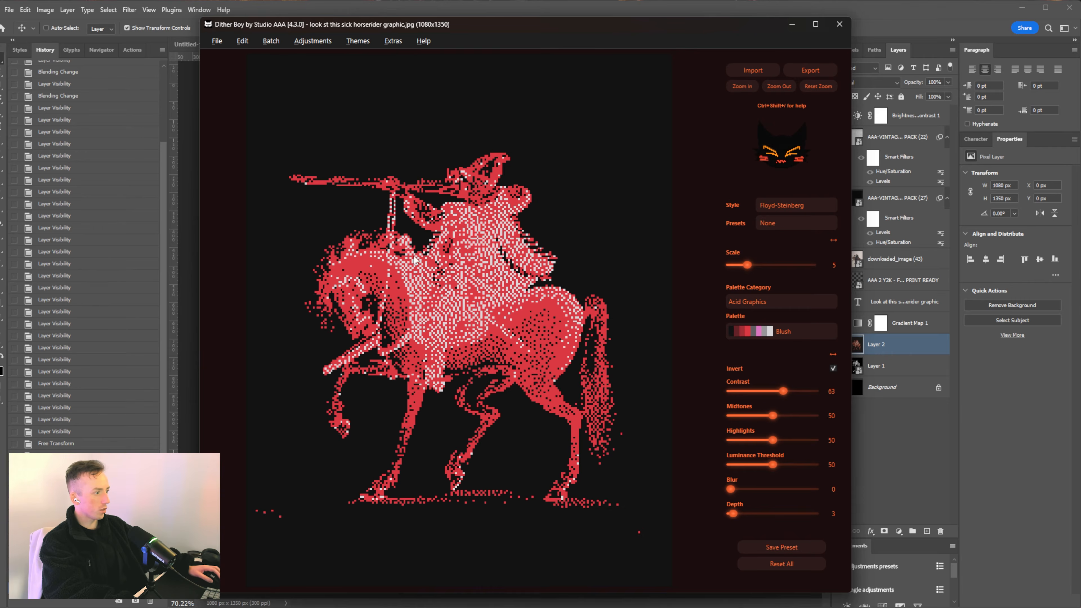
Try other Acid Graphics palettes on the dithered rider, ending with Umber
left_click(784, 332)
left_click(780, 483)
left_click(785, 336)
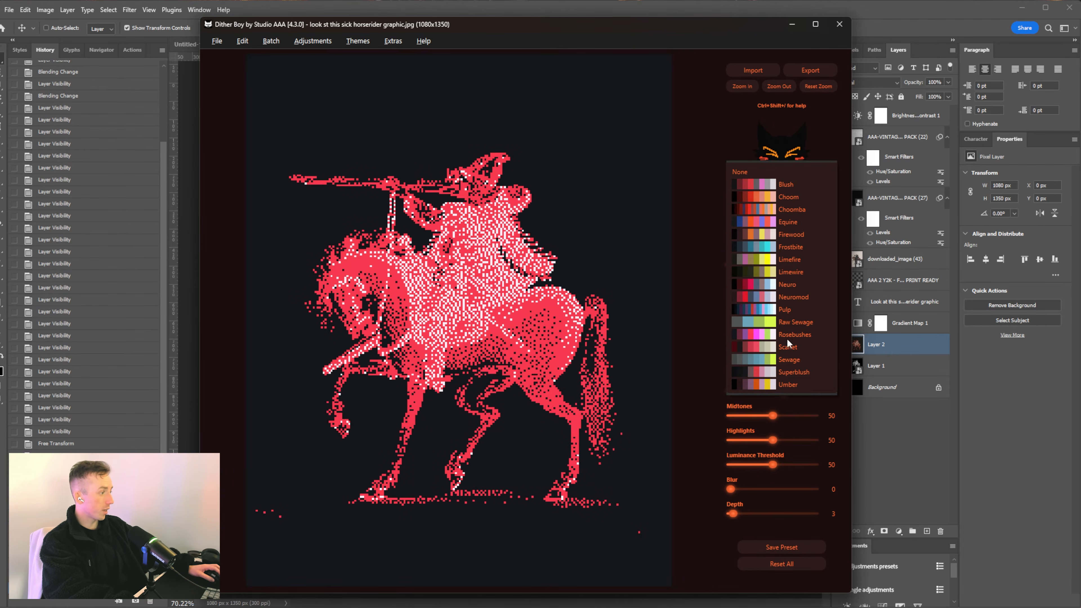
left_click(775, 384)
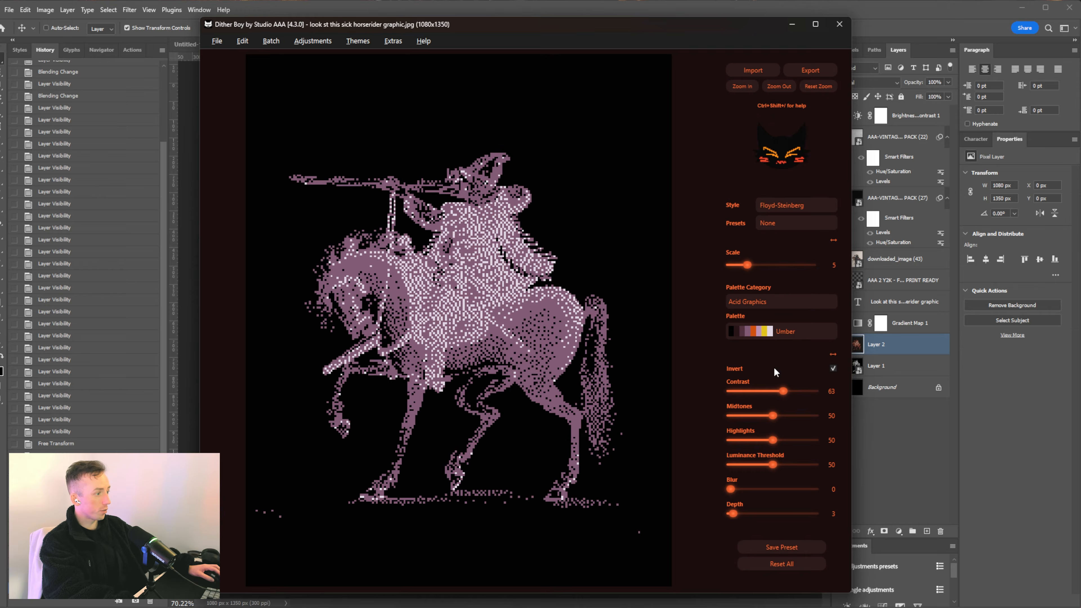
Apply the Superblush palette to the rider and set Contrast to 64, Depth to 7 and Midtones to 6
left_click(773, 333)
left_click(781, 336)
mouse_move(783, 390)
left_mouse_down()
mouse_move(796, 389)
mouse_move(786, 390)
left_mouse_up()
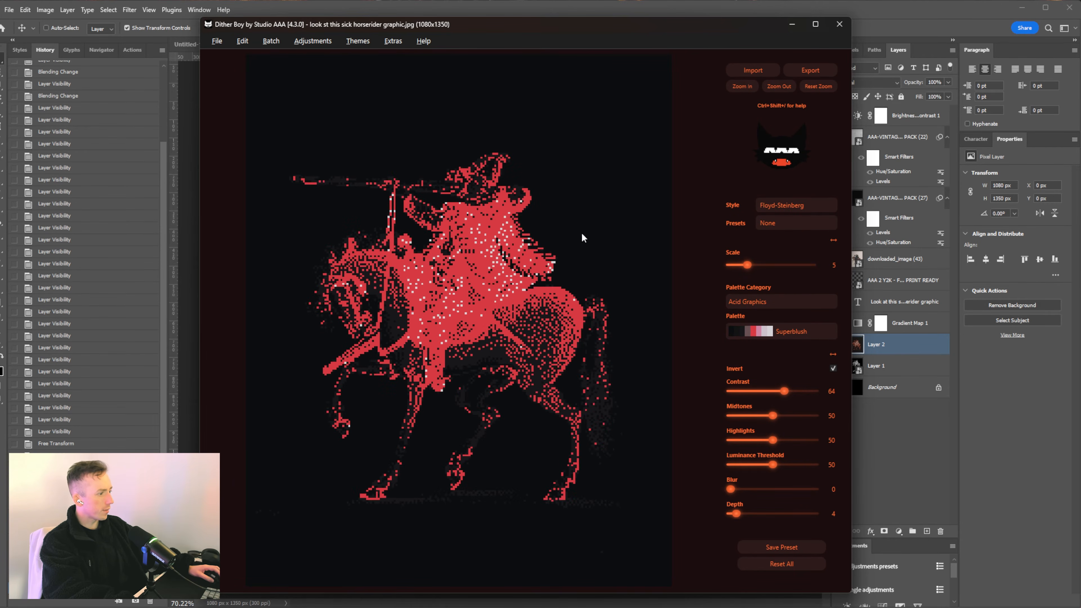
left_click_drag(735, 511, 744, 513)
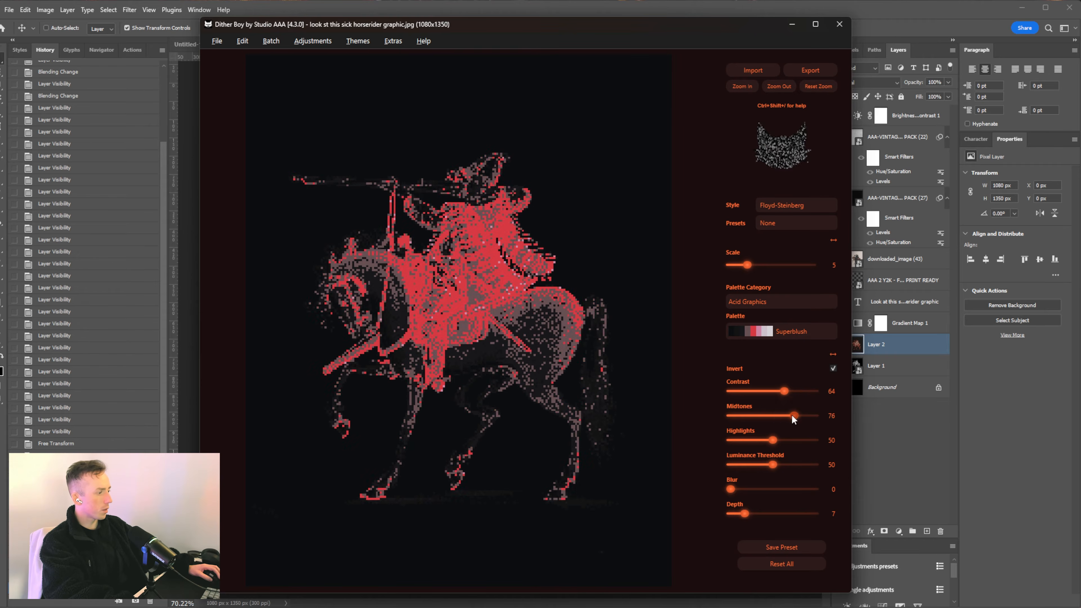
left_click_drag(774, 416, 724, 415)
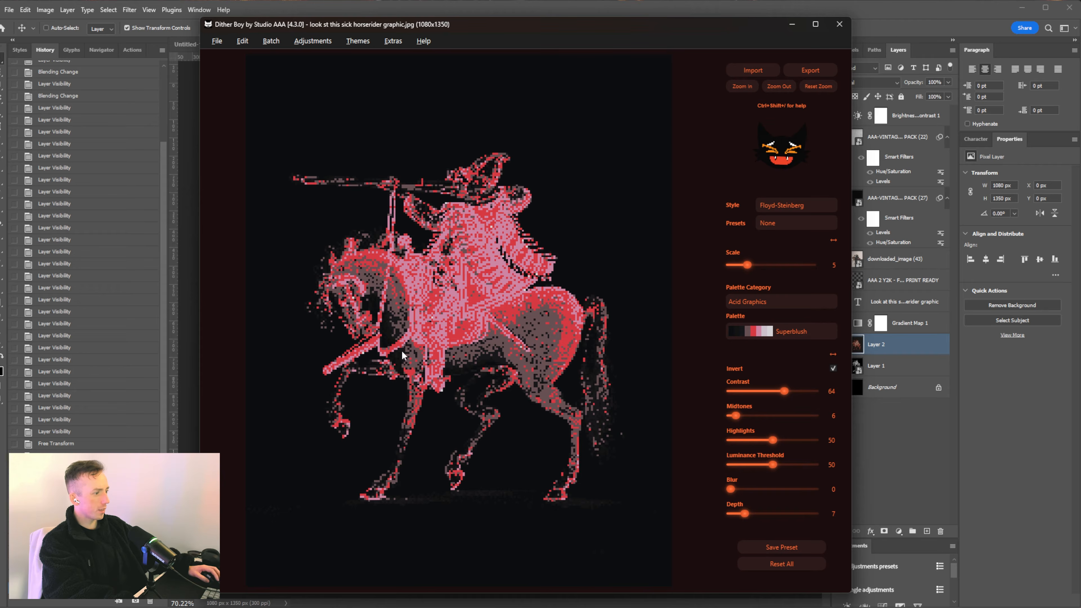
Copy the Superblush rider to the clipboard and paste it above Layer 2 in Photoshop
left_click(216, 41)
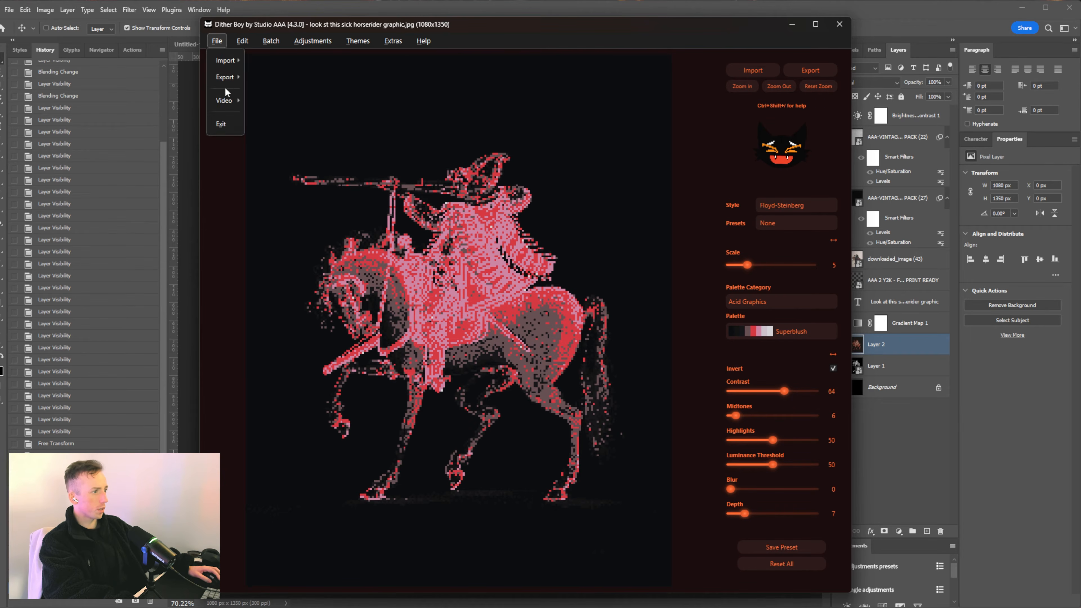
mouse_move(230, 81)
left_click(285, 93)
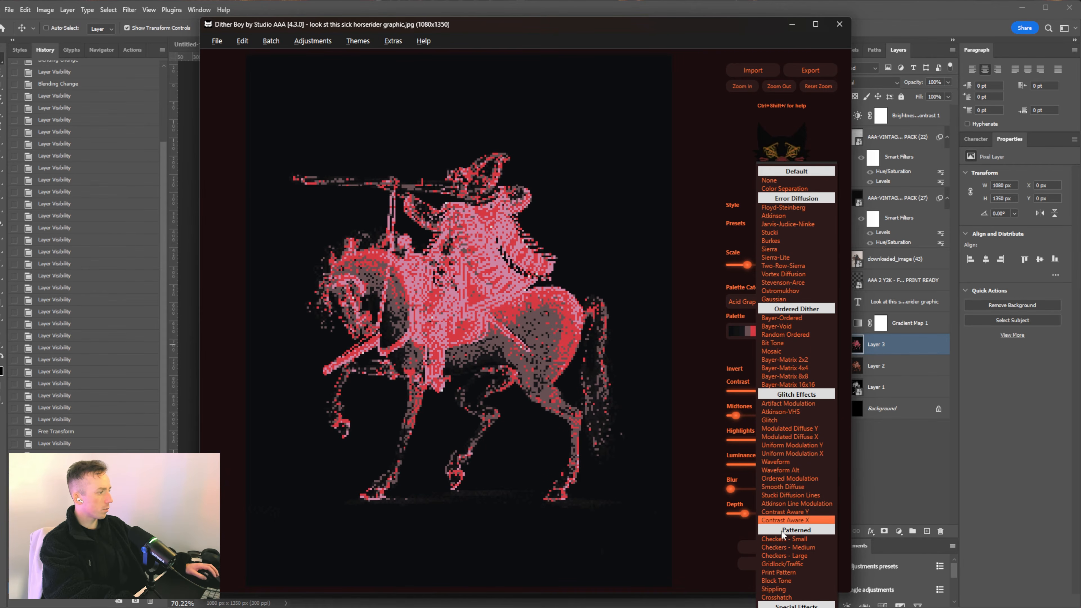
In Dither Boy, try the Modulated Diffuse Y style and the Waveform style on the rider, setting Depth to 4
left_click(653, 141)
left_click(770, 203)
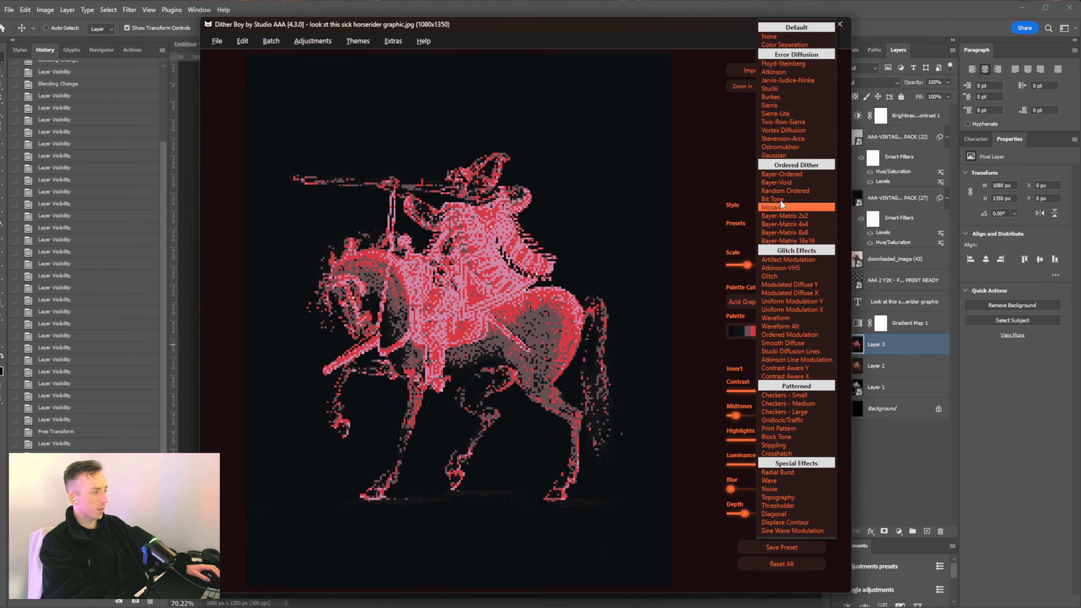
left_click(811, 284)
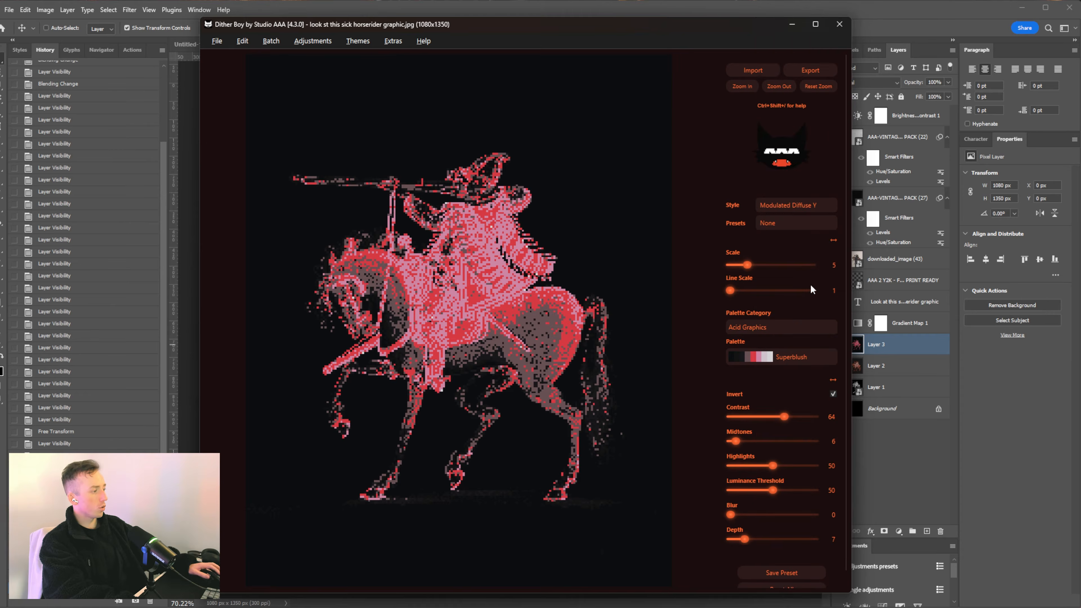
left_click(788, 205)
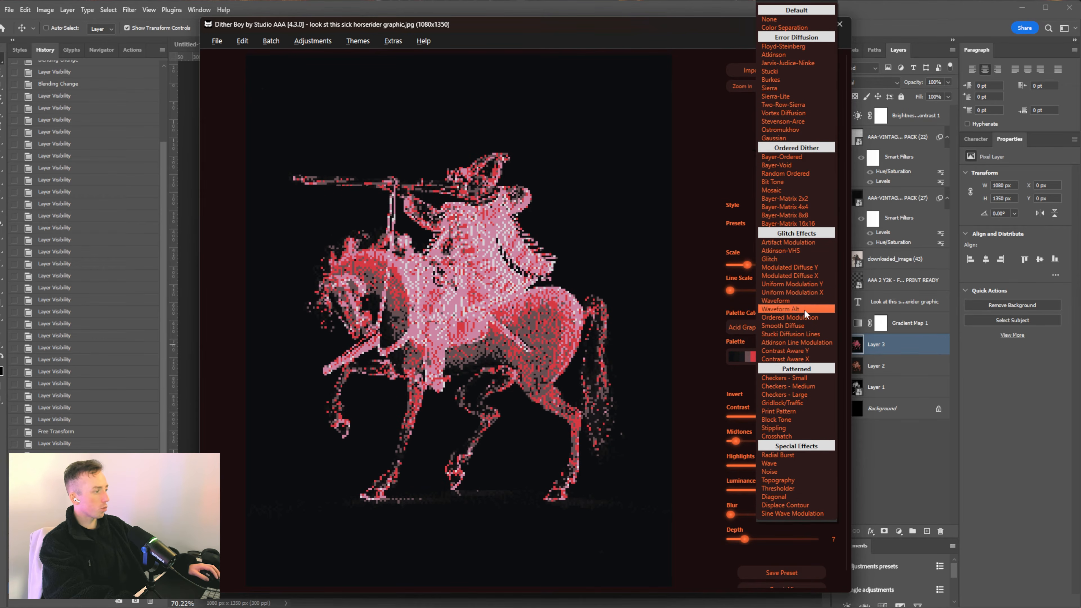
left_click(776, 300)
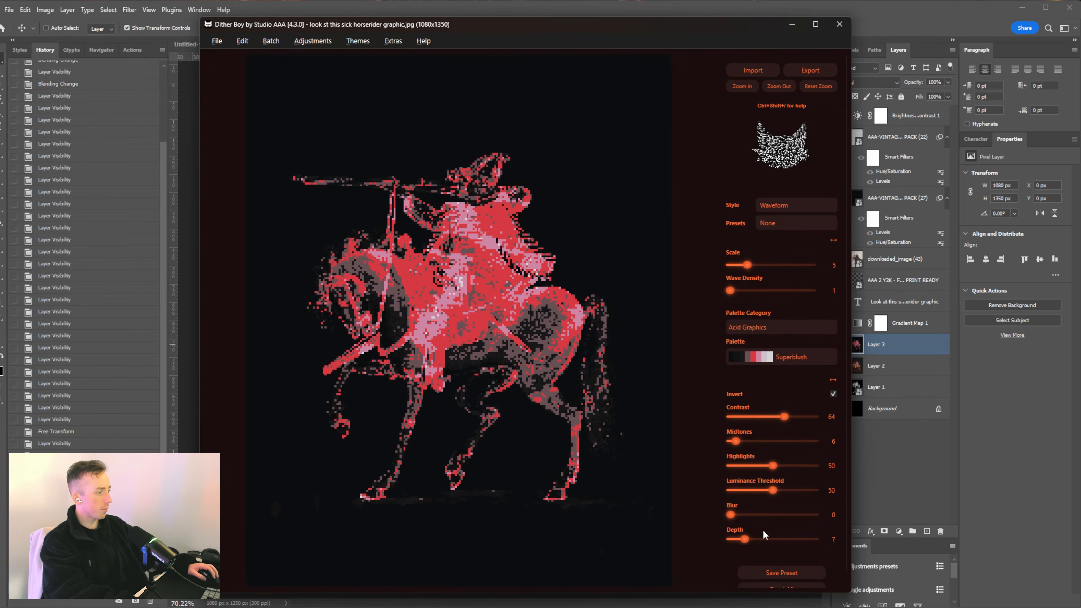
left_click_drag(744, 539, 736, 538)
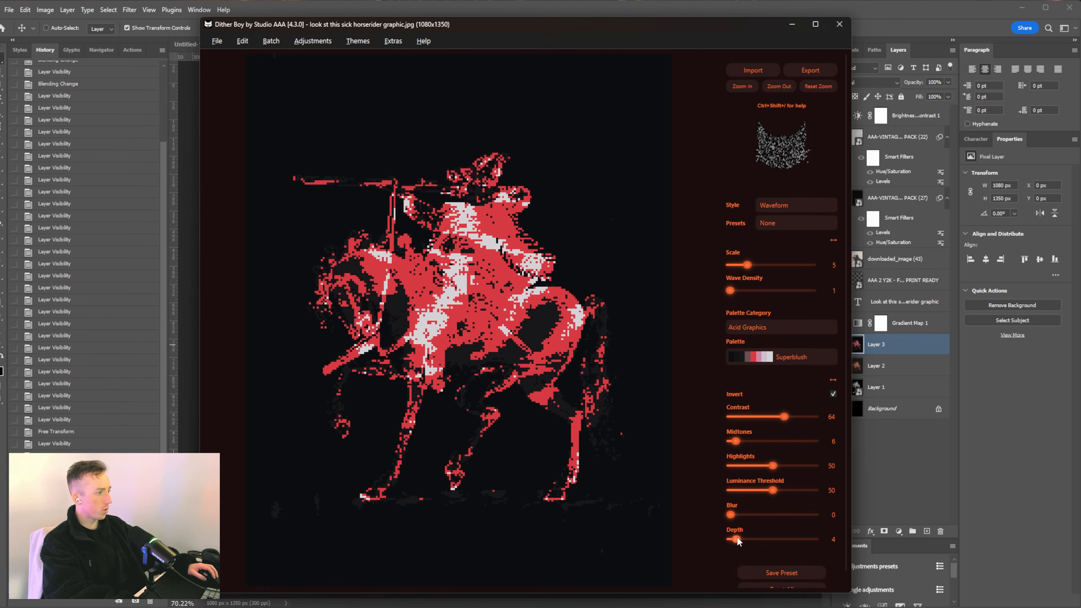
Try another Acid Graphics palette, then change the palette category to Retro and apply the Grunge palette
left_click(797, 353)
left_click(786, 172)
left_click(778, 327)
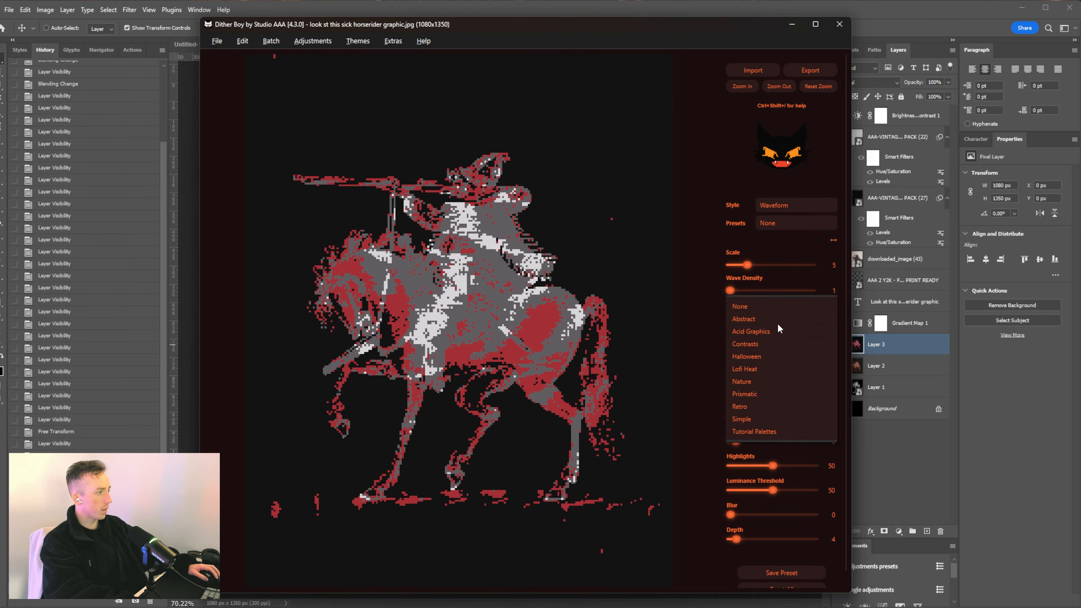
left_click(680, 313)
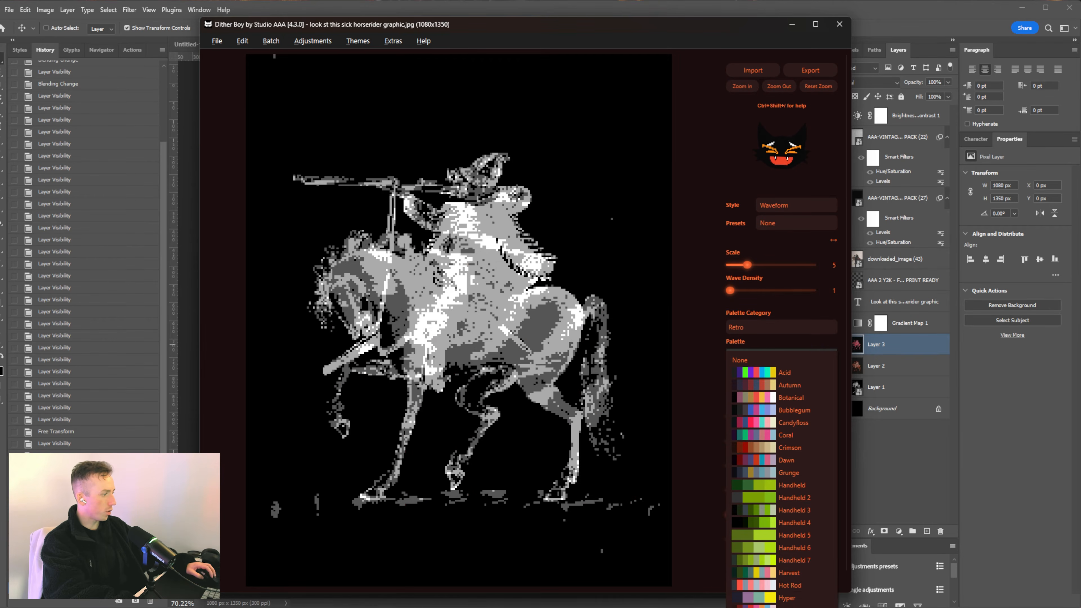
left_click(761, 472)
Adjust the Waveform dither to Depth 3, Wave Density 3 and Scale 2
left_click_drag(740, 536, 739, 536)
left_click_drag(747, 265, 744, 290)
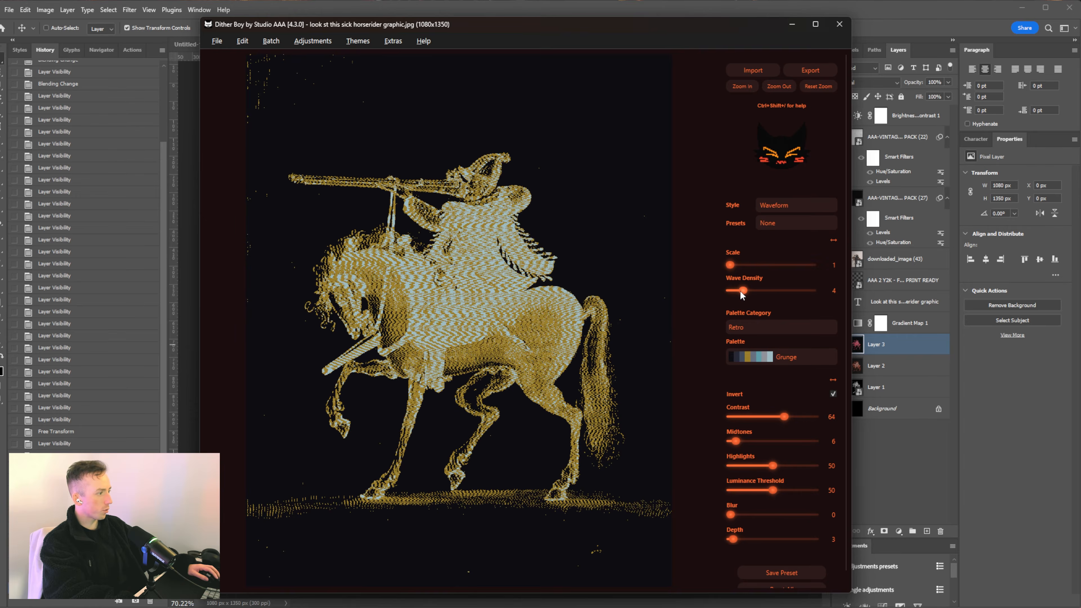
left_click_drag(738, 538, 735, 538)
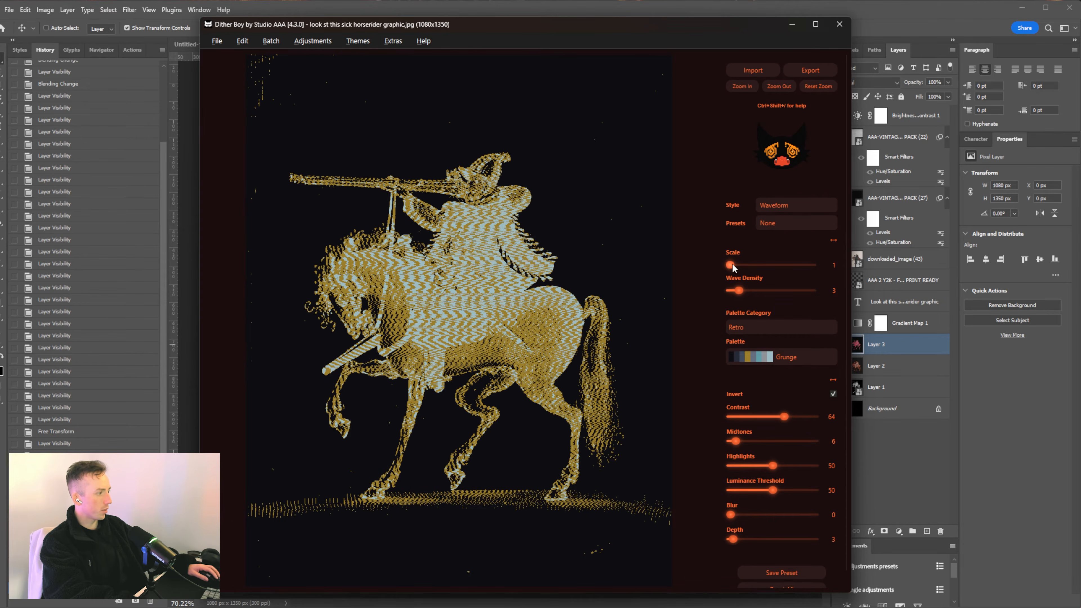
left_click_drag(732, 264, 733, 264)
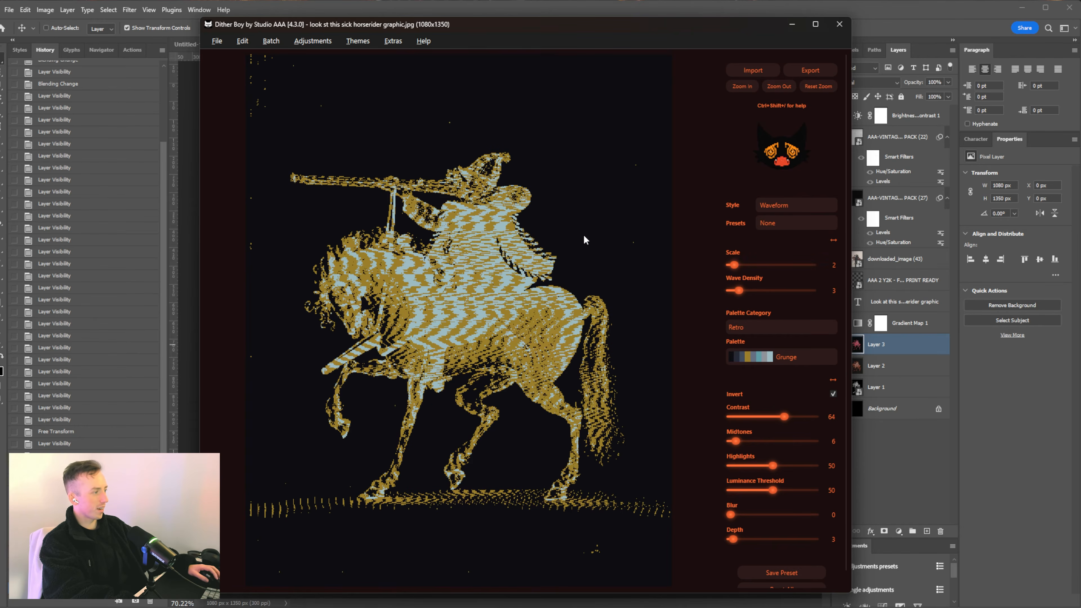
Try the Stippling style with Depth 4, then change the rider's style to Crosshatch with Scale 7
left_click(799, 206)
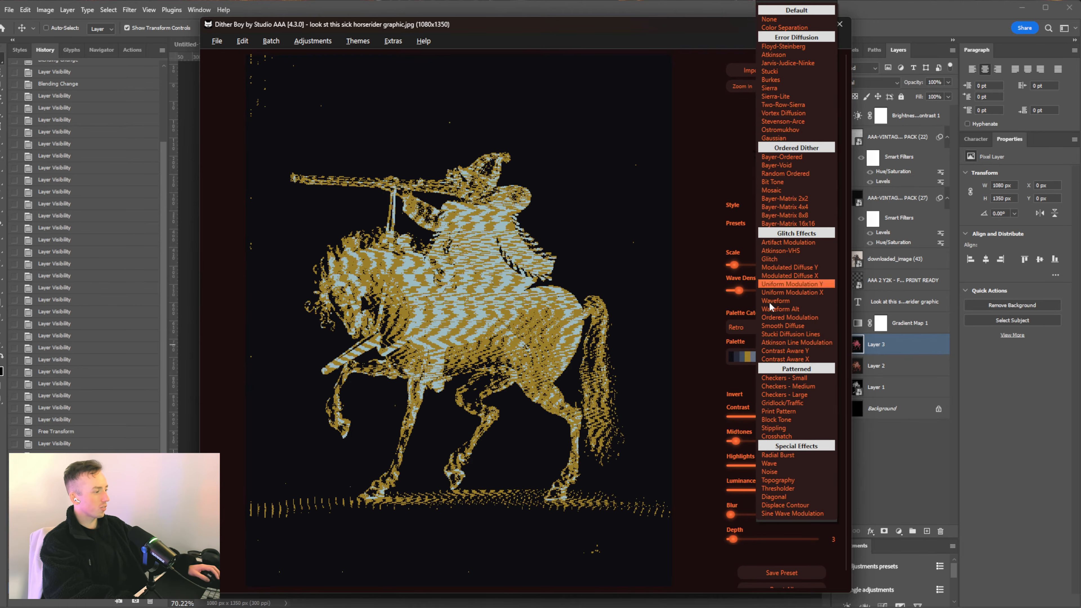
left_click(798, 428)
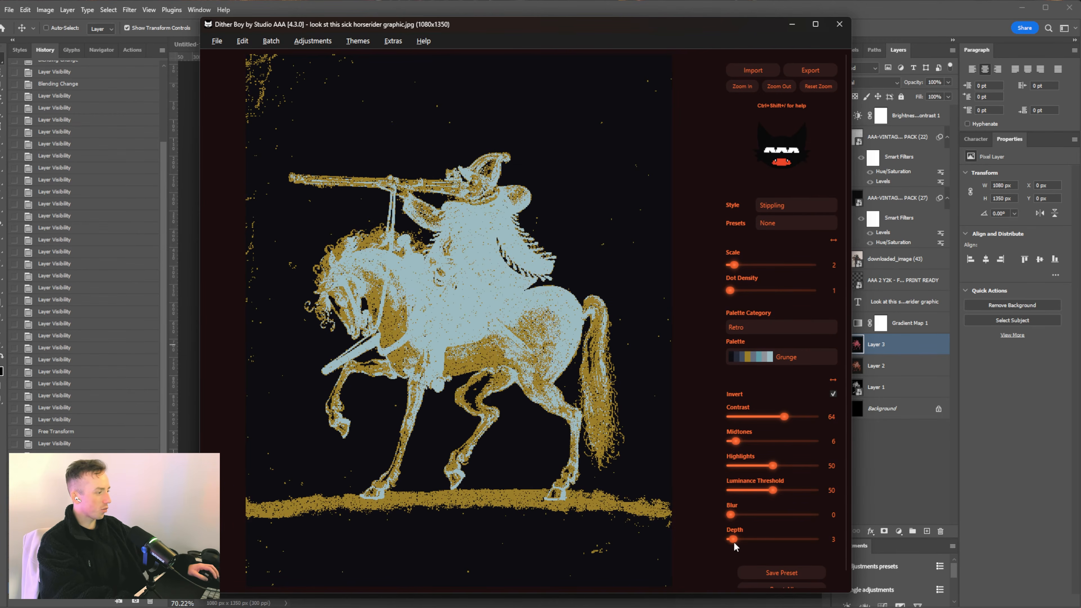
left_click(735, 541)
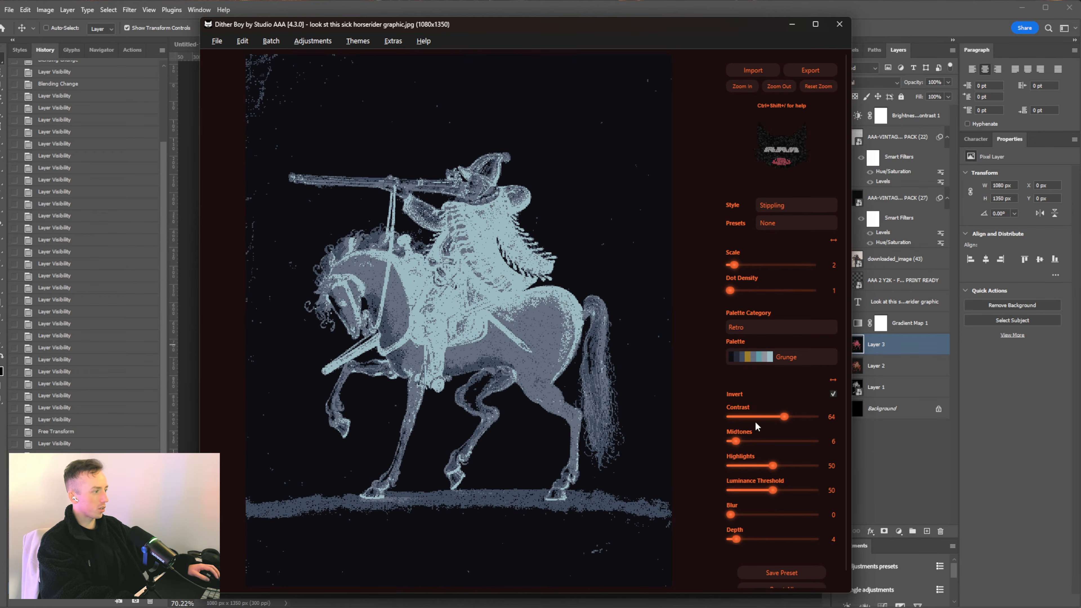
left_click_drag(785, 417, 768, 417)
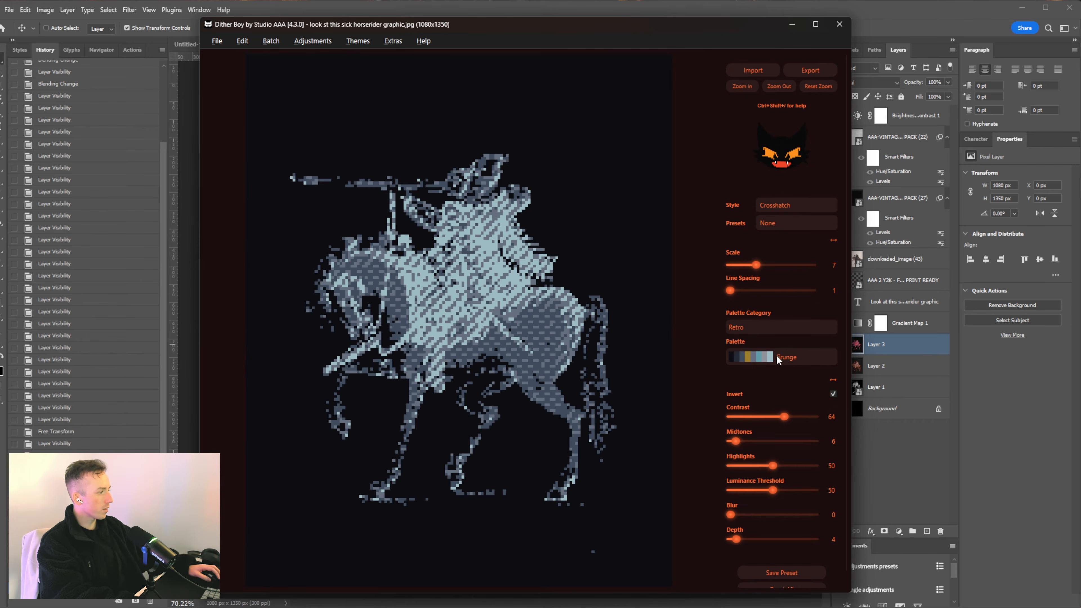
Apply the Costume palette from the Halloween category and set Contrast to 56, Midtones to 38 and Luminance Threshold to 28
left_click(776, 329)
left_click(765, 282)
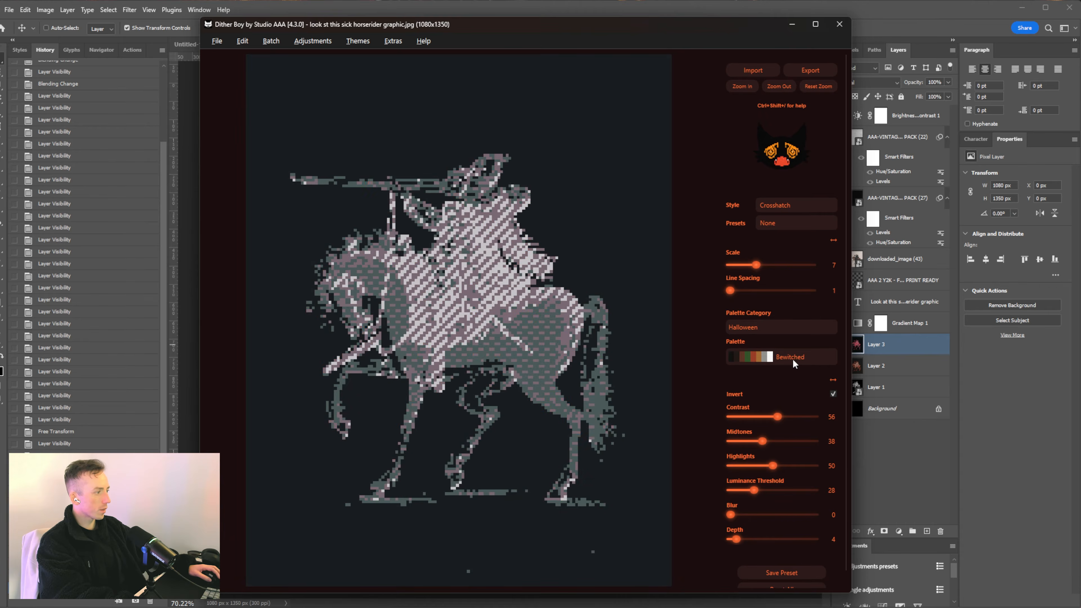
scroll(792, 358, "down", 1)
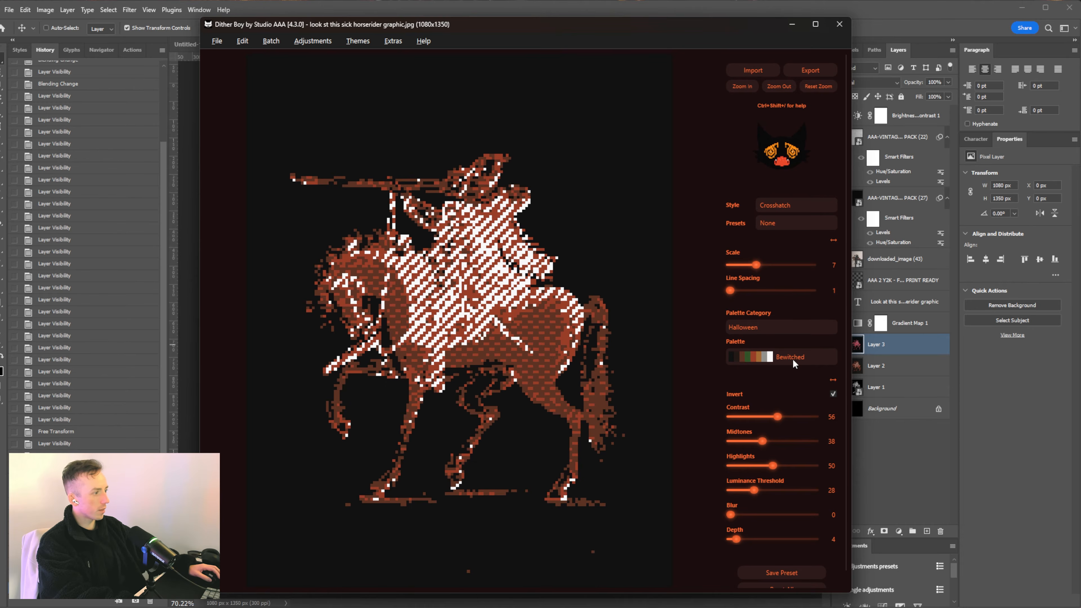
scroll(792, 358, "down", 1)
scroll(791, 358, "down", 1)
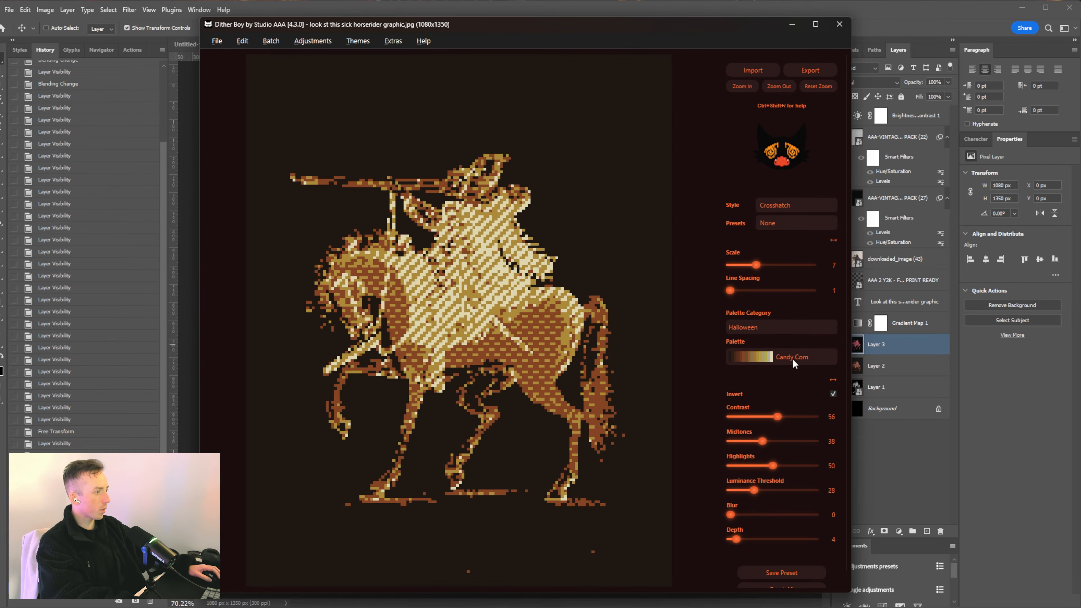
scroll(791, 358, "down", 1)
scroll(792, 358, "down", 1)
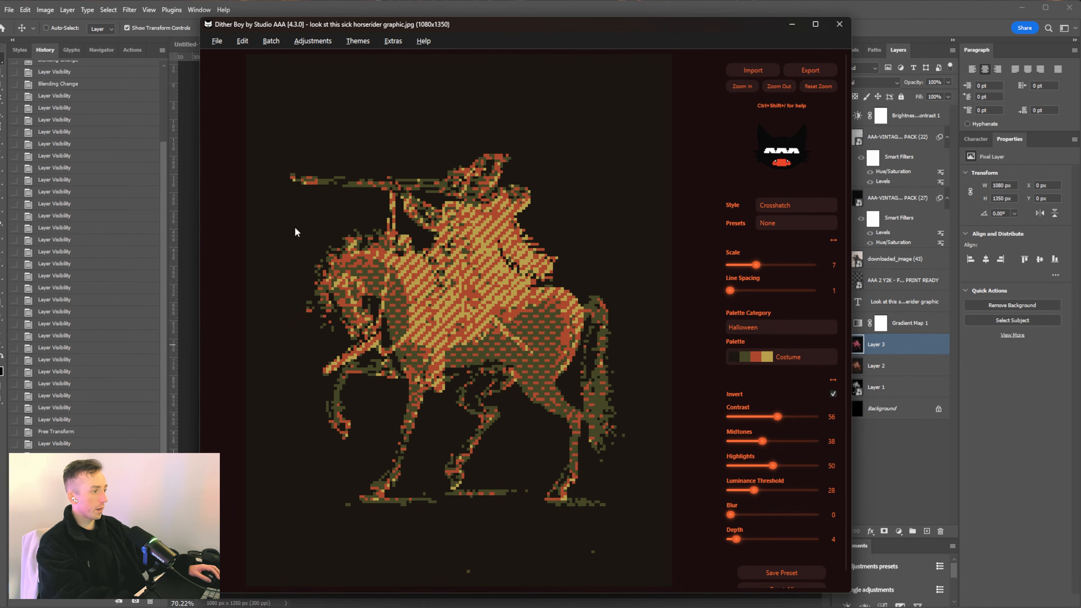
Copy the crosshatched rider to the clipboard and paste it above Layer 3 in Photoshop
left_click(217, 41)
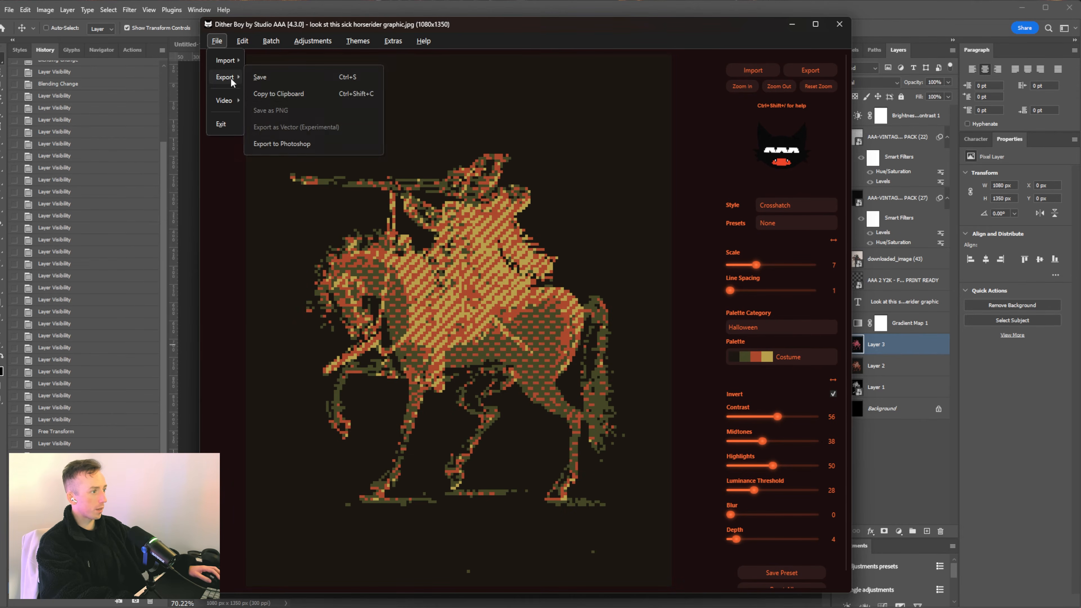
left_click(255, 94)
left_click(904, 17)
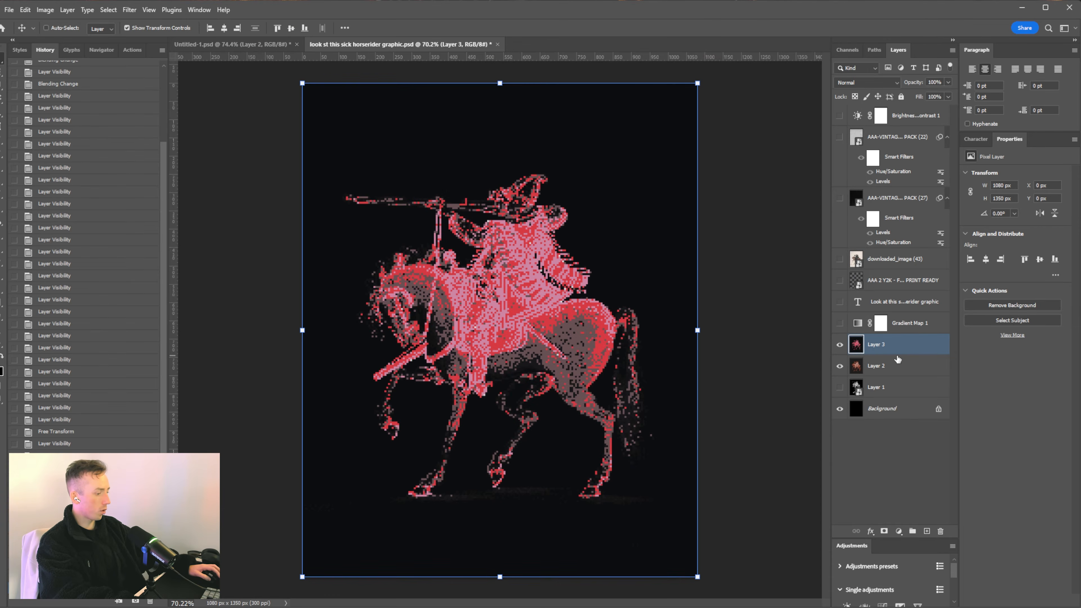
key("ctrl+v")
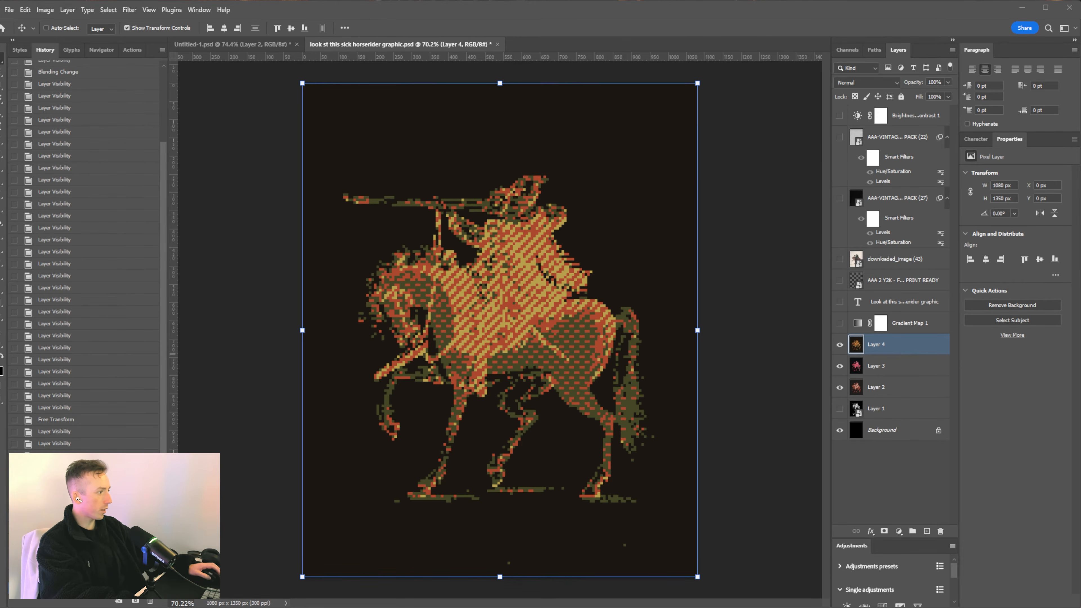
Return to Dither Boy, change the style to Ostromukhov and set Luminance Threshold to 100 and Contrast to 61
key("alt+Tab")
left_click(770, 202)
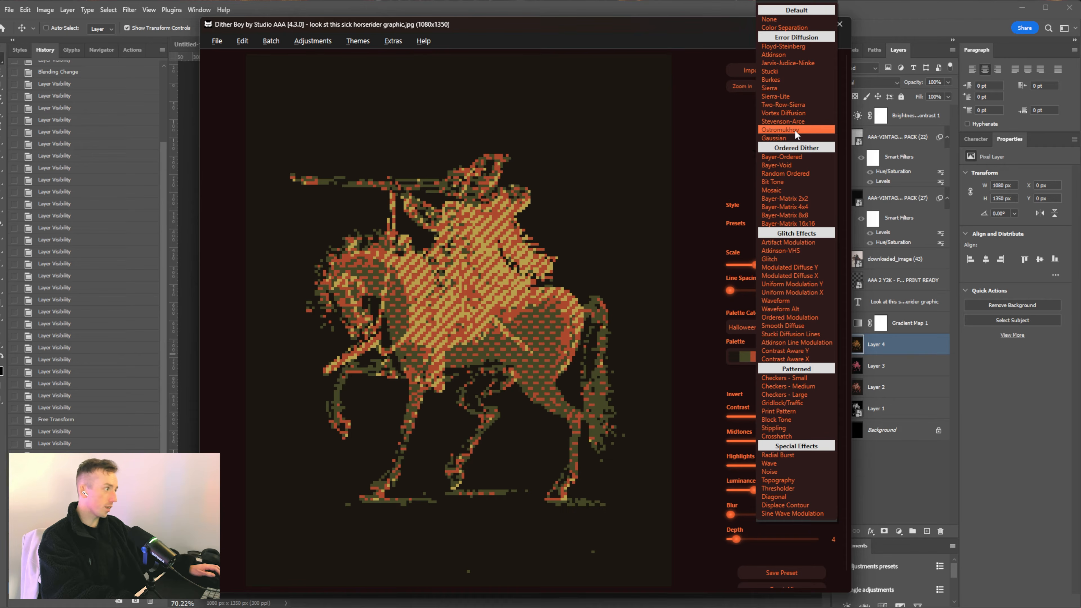
left_click(766, 131)
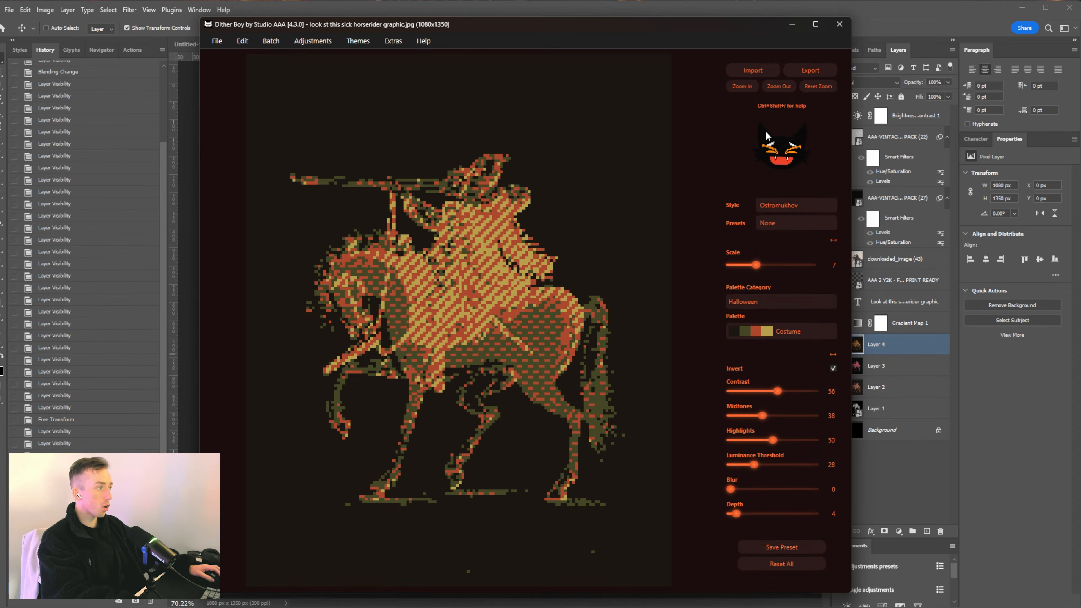
left_click_drag(753, 464, 822, 469)
left_click(780, 390)
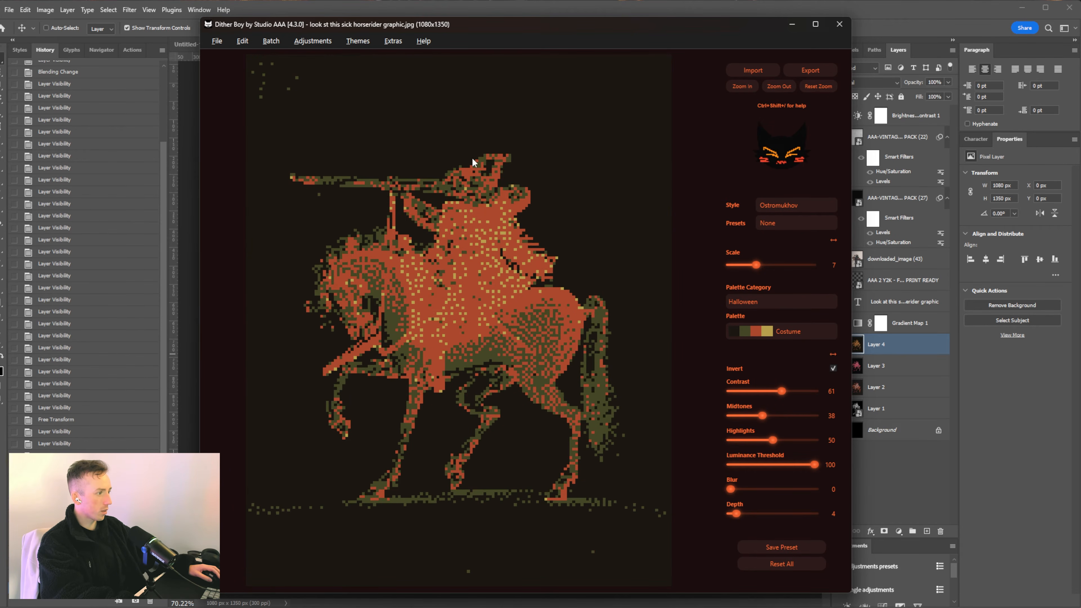
Try Highlights values of 43, 51 and 100 on the Ostromukhov dither, then reset Highlights to 50
left_click_drag(736, 514, 740, 514)
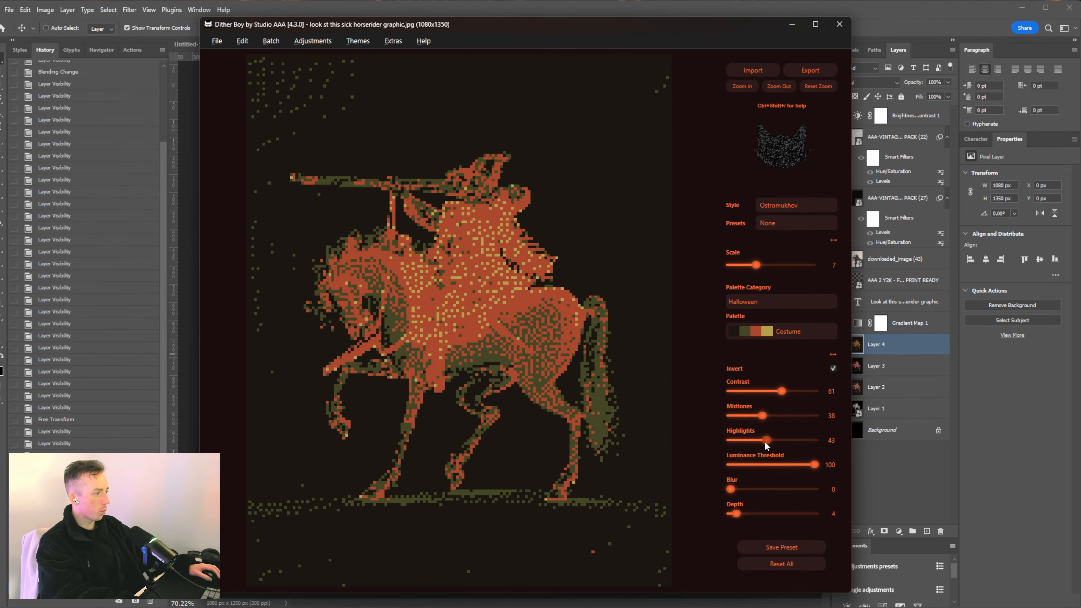
left_click_drag(764, 442, 770, 442)
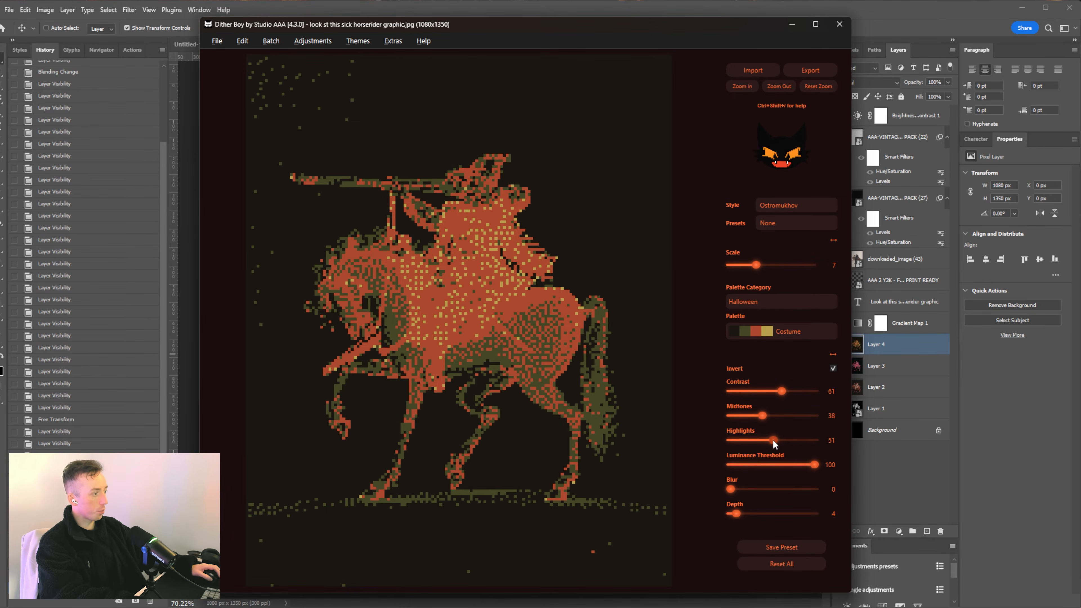
left_click_drag(797, 439, 816, 440)
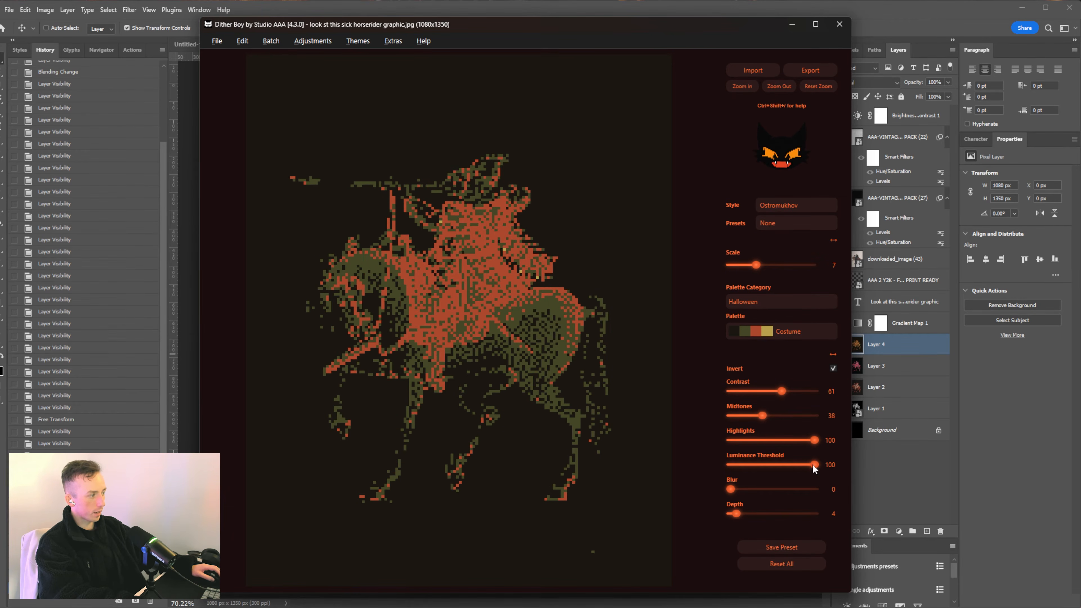
double_click(813, 442)
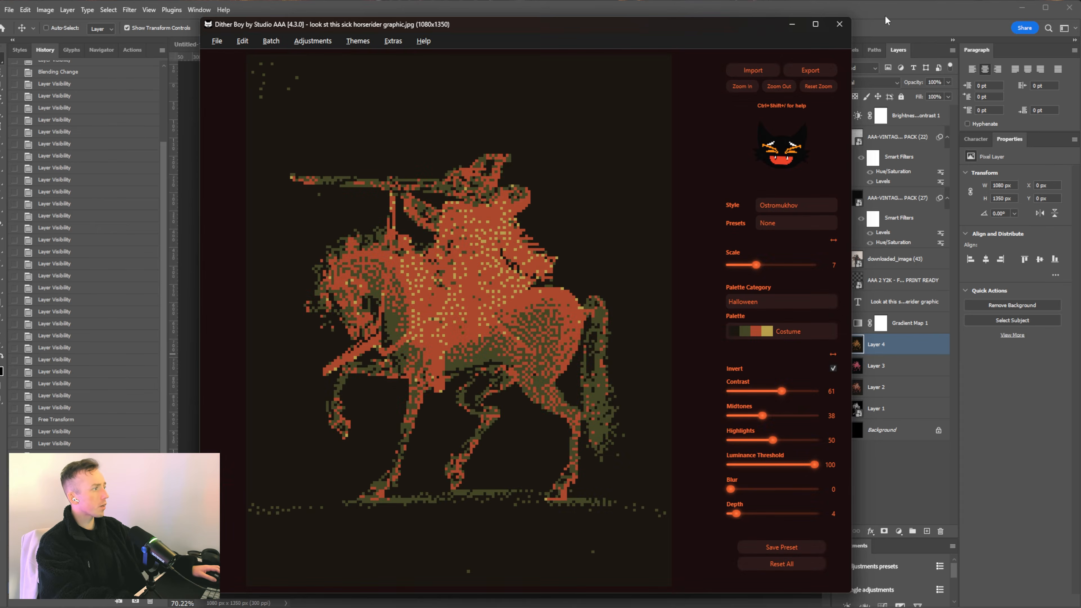
Copy the Ostromukhov version of the rider and paste it above Layer 4 in Photoshop
left_click(886, 21)
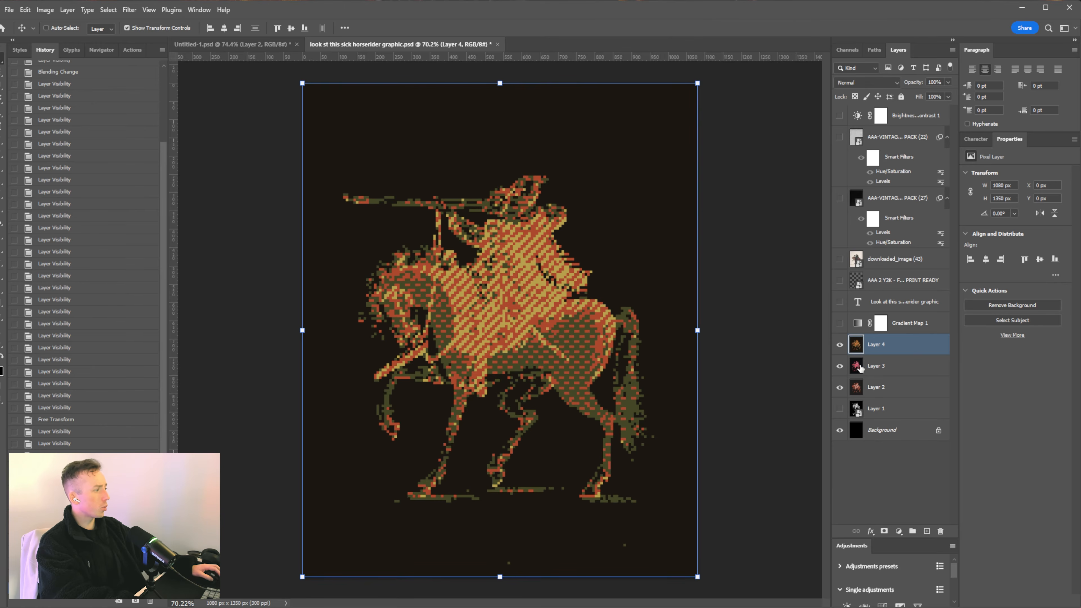
key("ctrl+v")
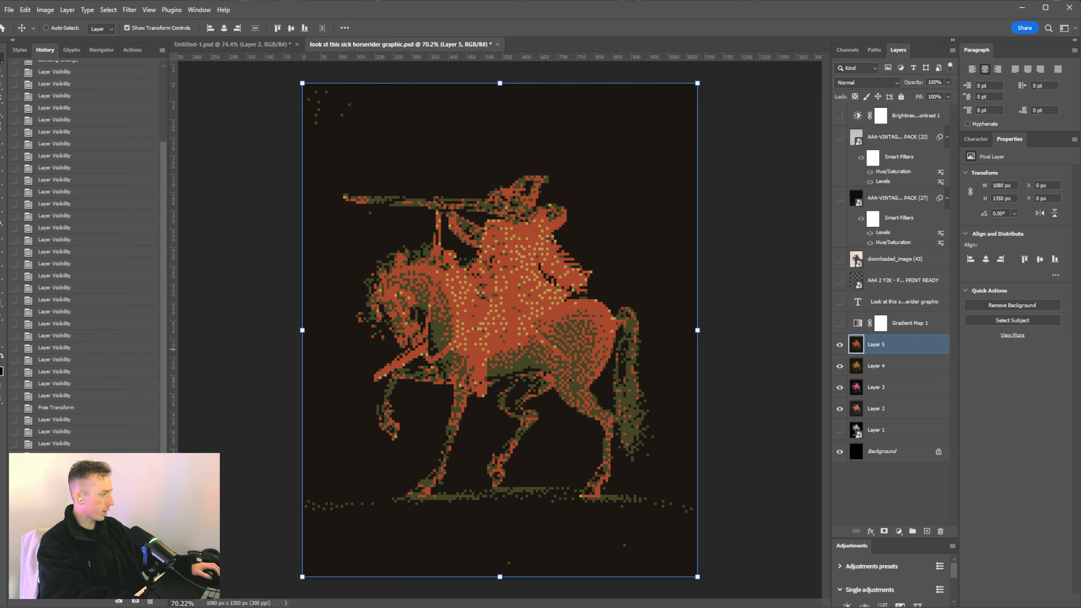
Switch back to Dither Boy and apply the Floyd-Steinberg style with Luminance Threshold 65 and Contrast 66
key("alt+Tab")
left_click(788, 205)
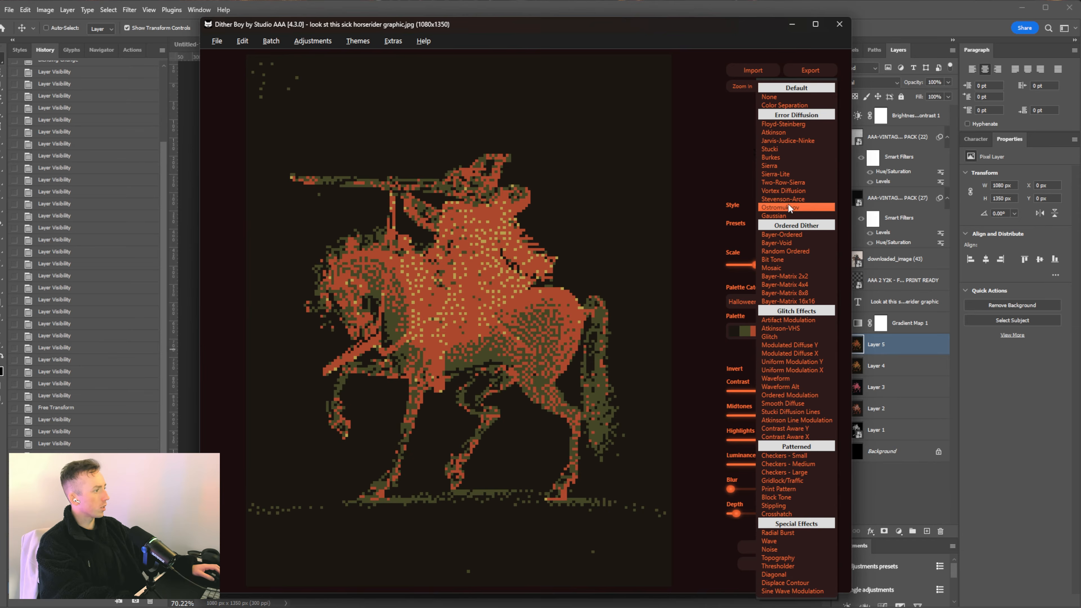
left_click(800, 125)
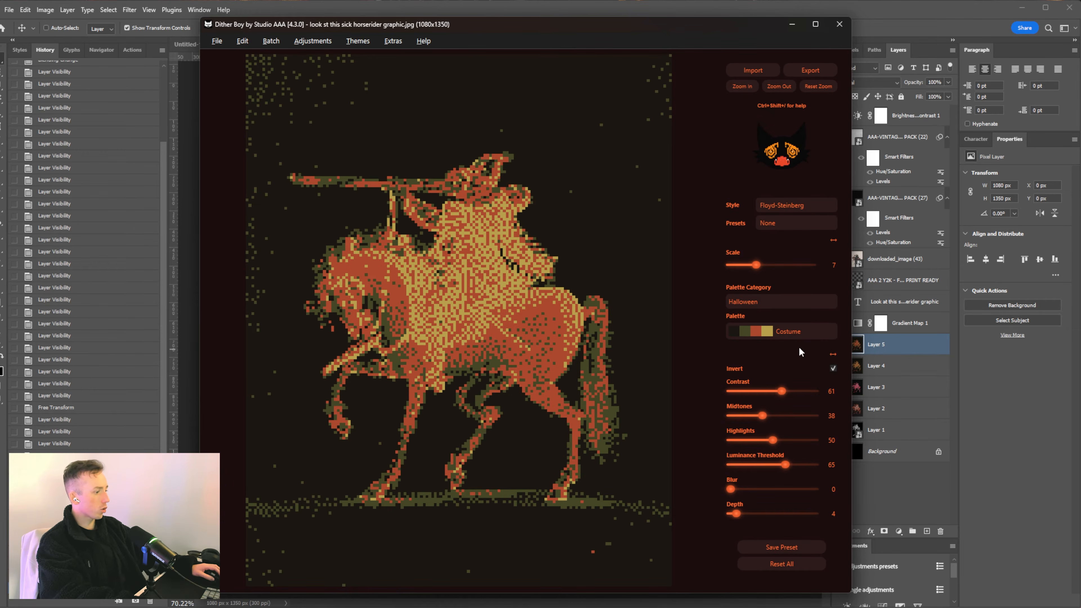
left_click_drag(786, 393, 787, 393)
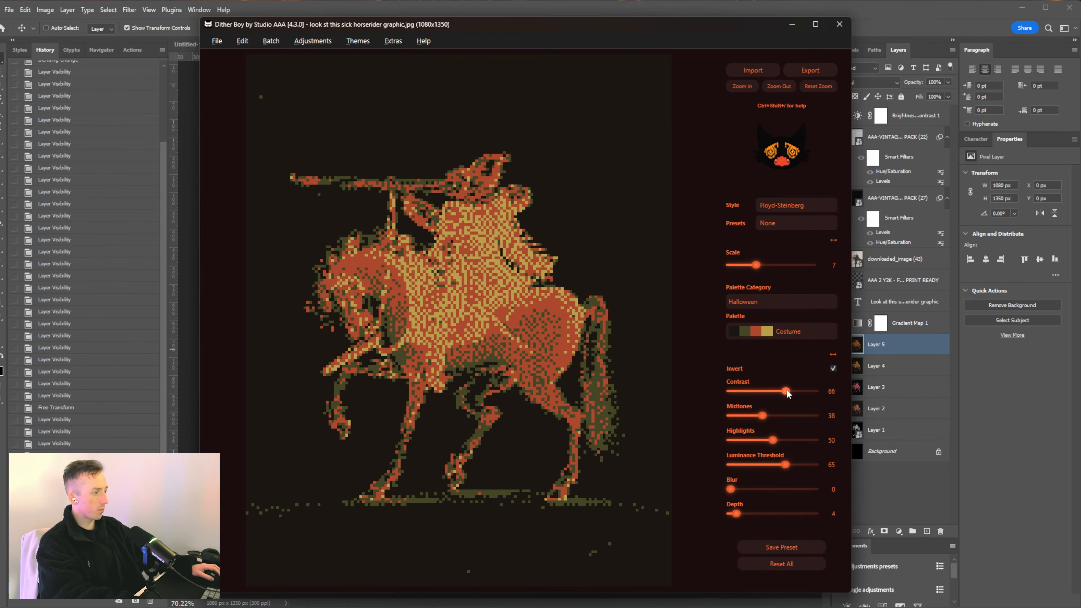
Raise Contrast to 71 and paste a copy of the Floyd-Steinberg rider above Layer 5 in Photoshop
left_click_drag(792, 392, 790, 392)
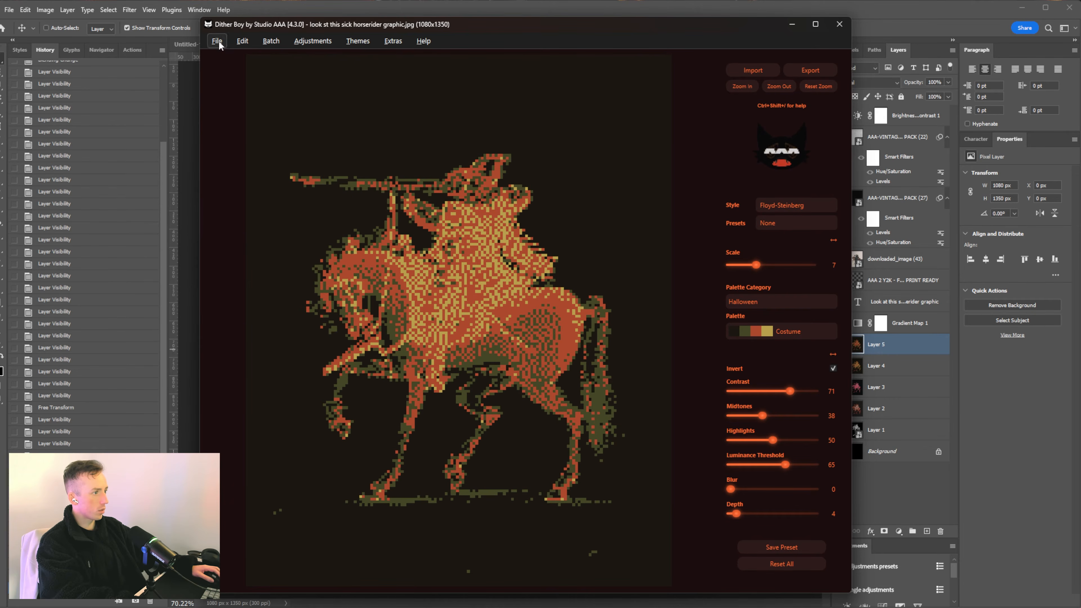
left_click(217, 41)
mouse_move(225, 80)
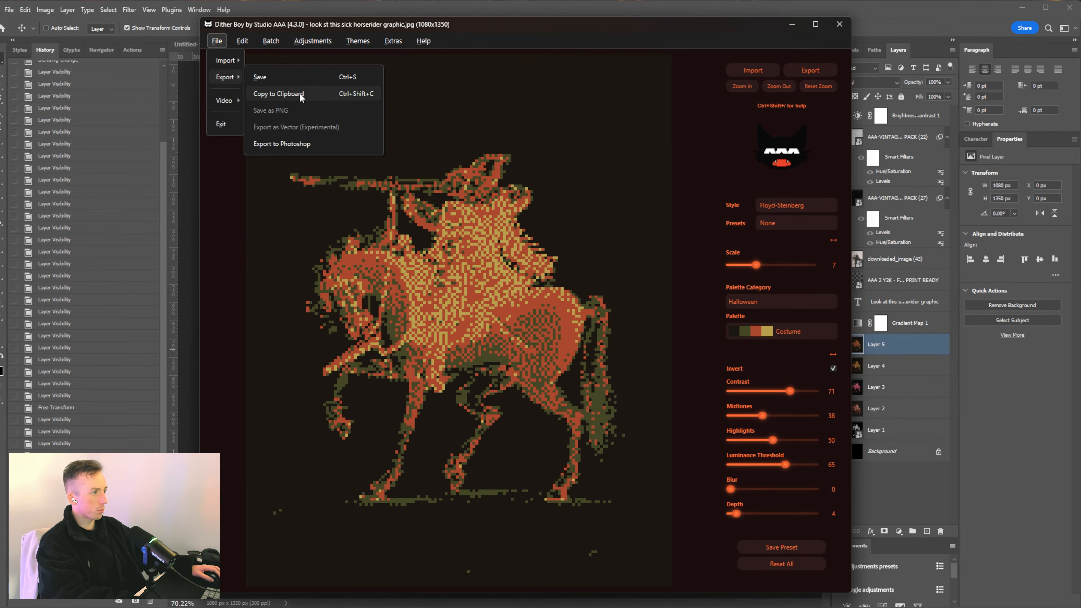
left_click(300, 94)
left_click(869, 33)
key("ctrl+v")
key("alt+Tab")
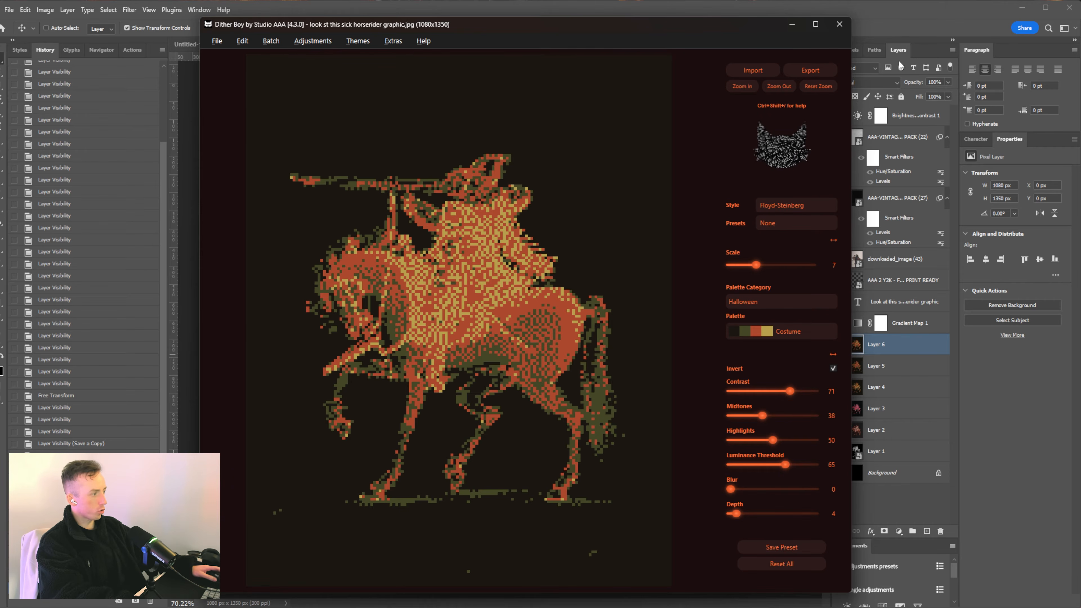
Return to Photoshop, hide the dithered rider Layers 2 to 6, and show the blackletter title and the AAA logo
left_click(930, 27)
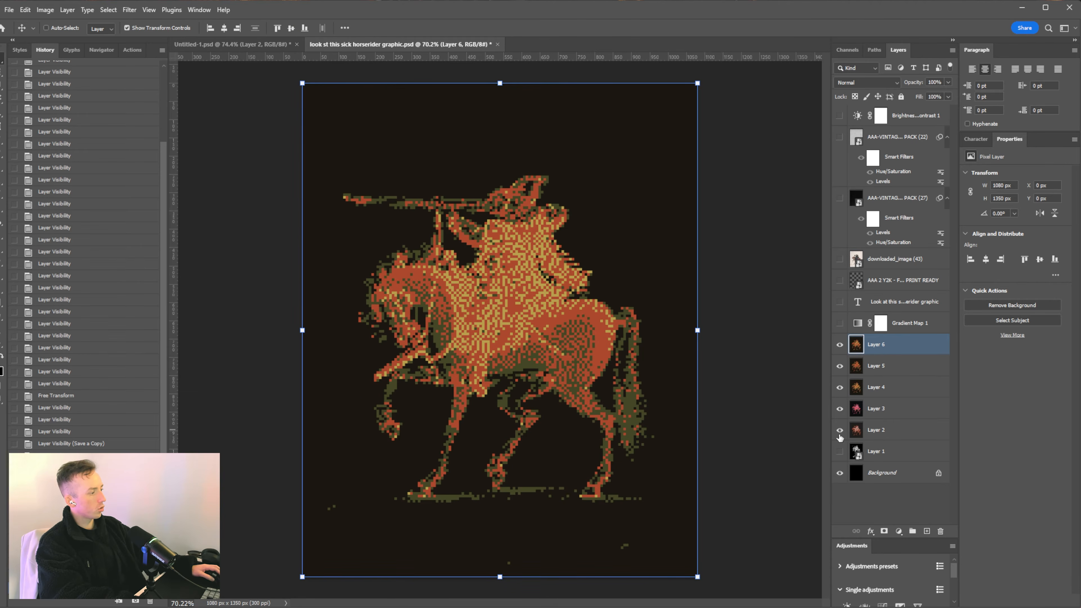
left_click(840, 346)
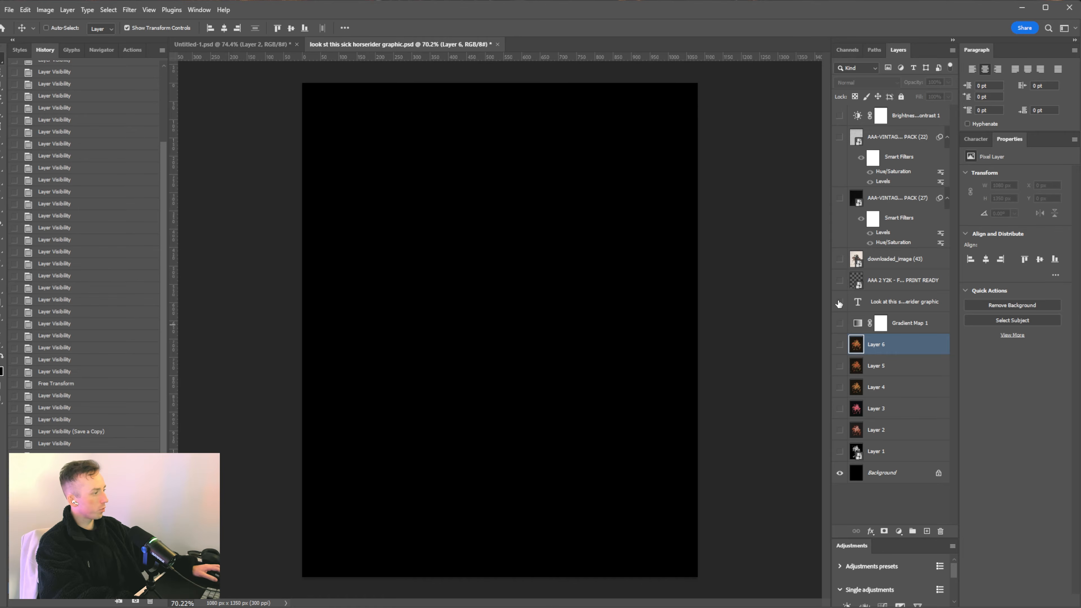
left_click(839, 303)
left_click(839, 302)
left_click_drag(839, 303, 839, 281)
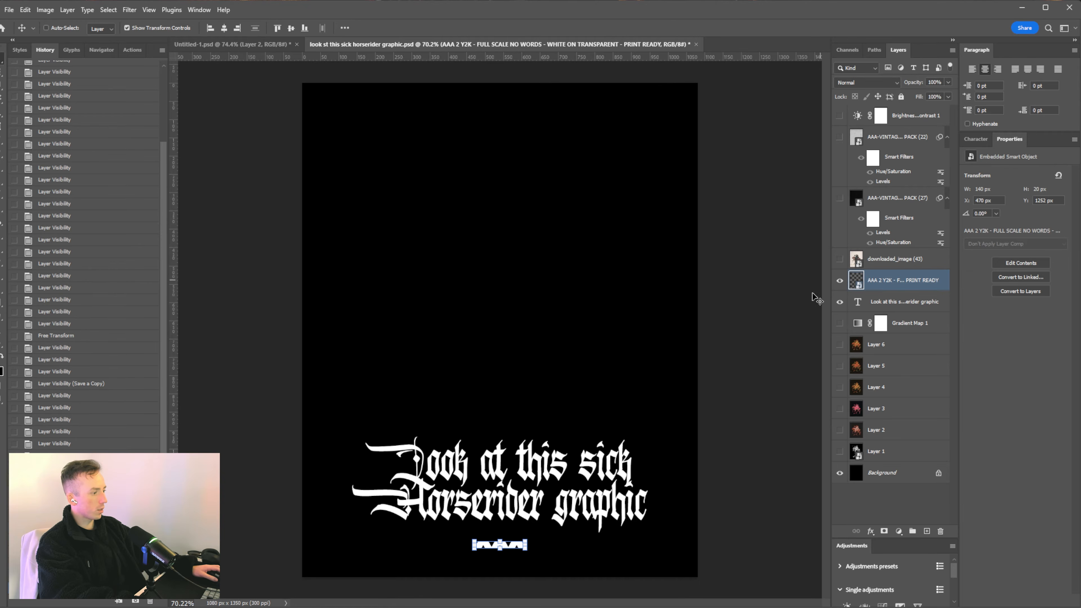
Save a JPG copy of the blackletter title layout as "text v1 look at this sick horserider graphic"
left_click(885, 300)
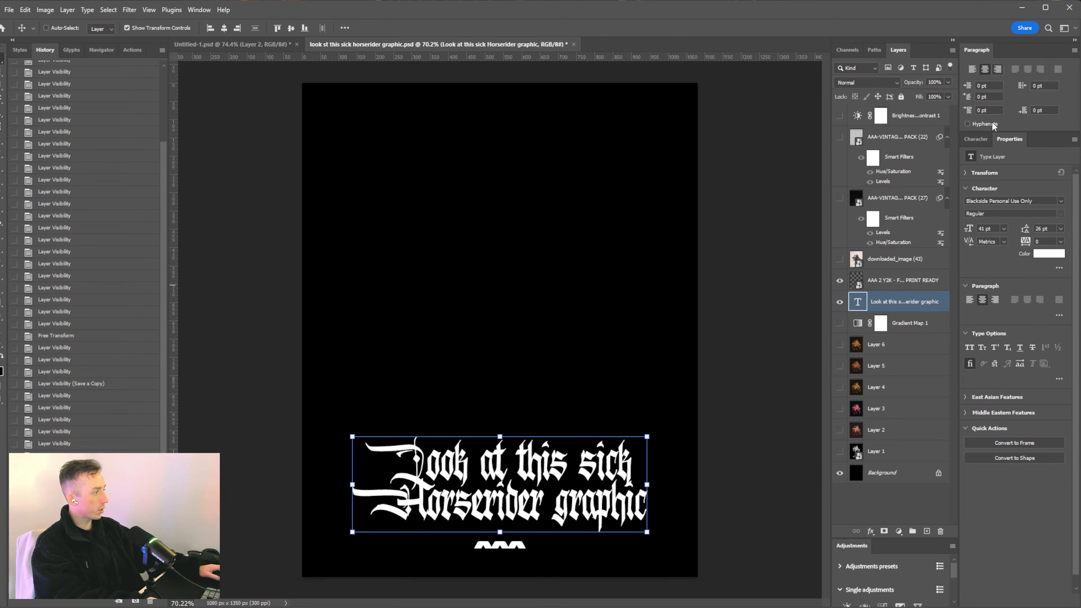
left_click(8, 10)
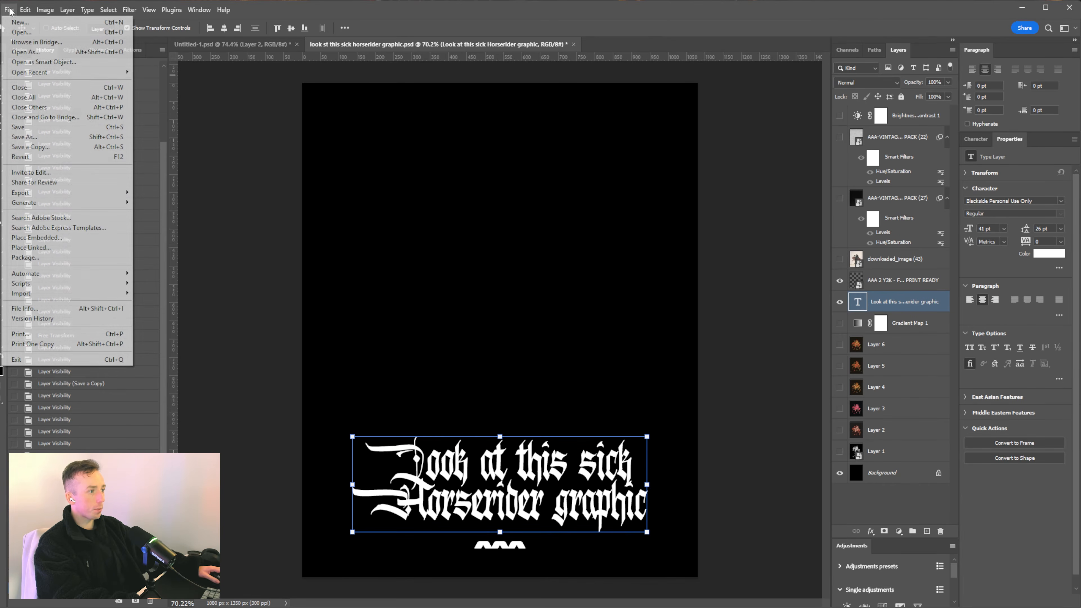
left_click(38, 149)
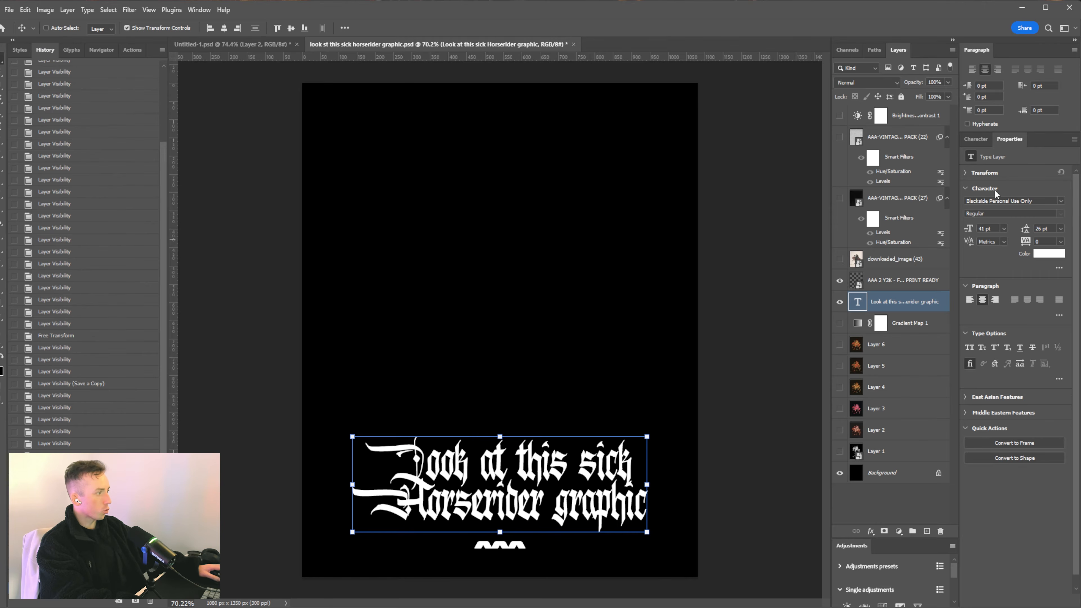
Change the title text's font to Futura PT Extra Bold
left_click(1047, 199)
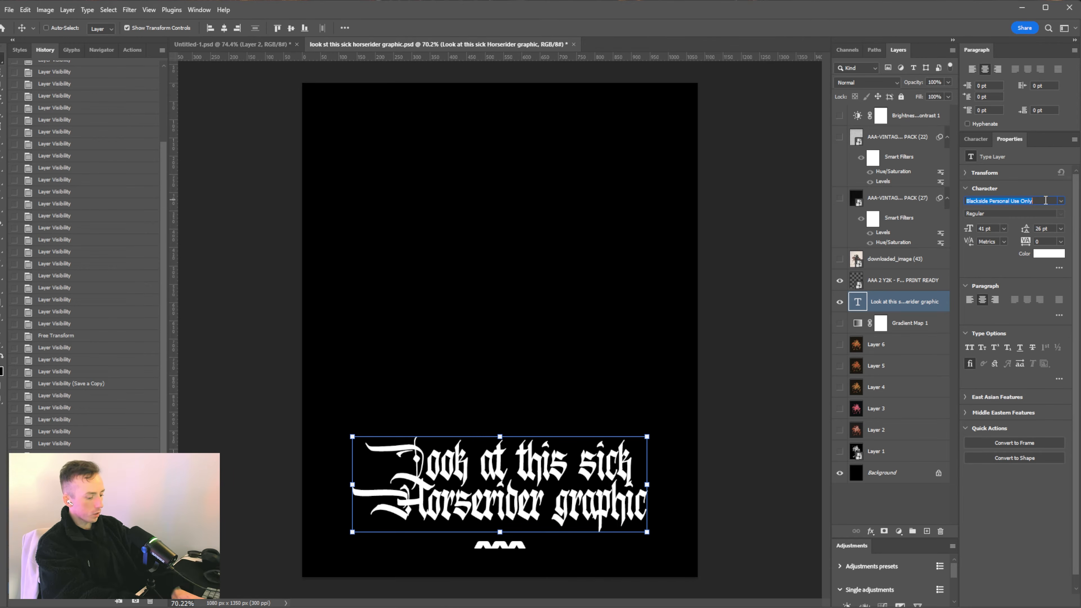
type("f")
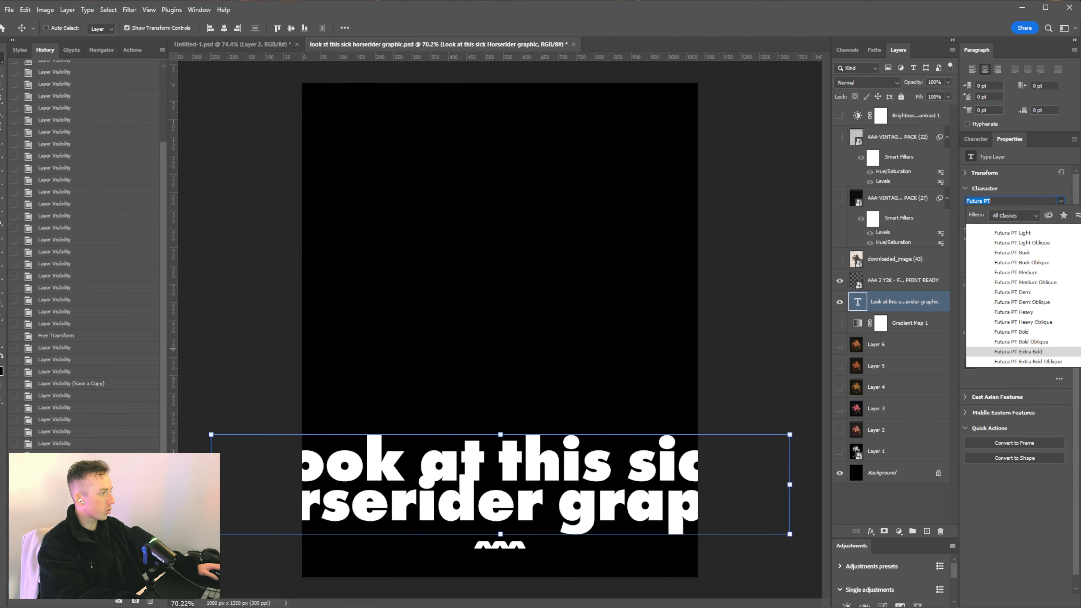
left_click(996, 350)
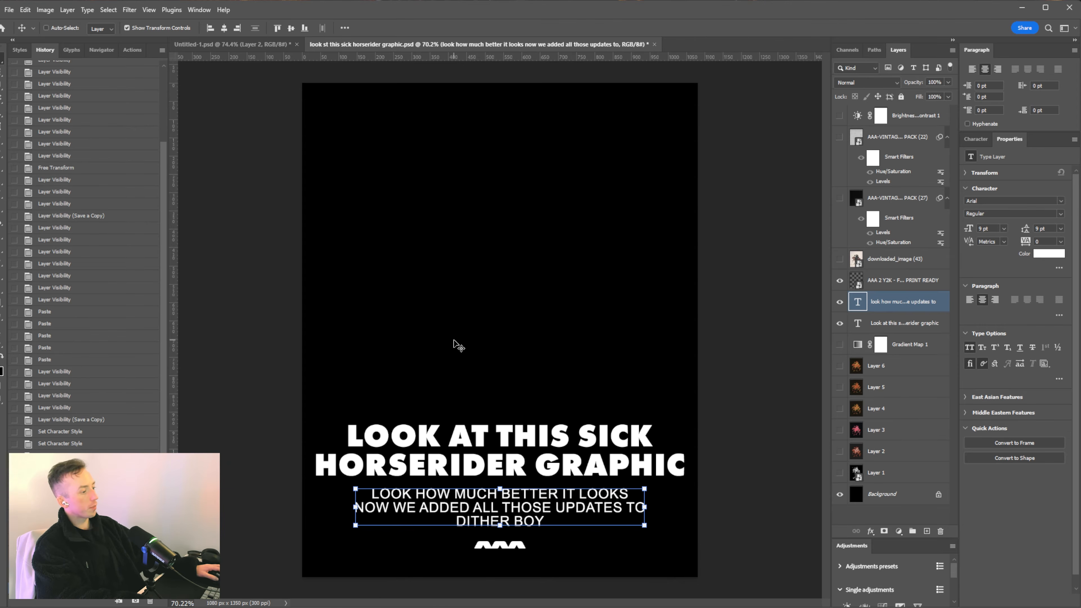
Move the AAA logo down to Y 1266 px and set the subtitle's font size to 10 pt
left_click(890, 281)
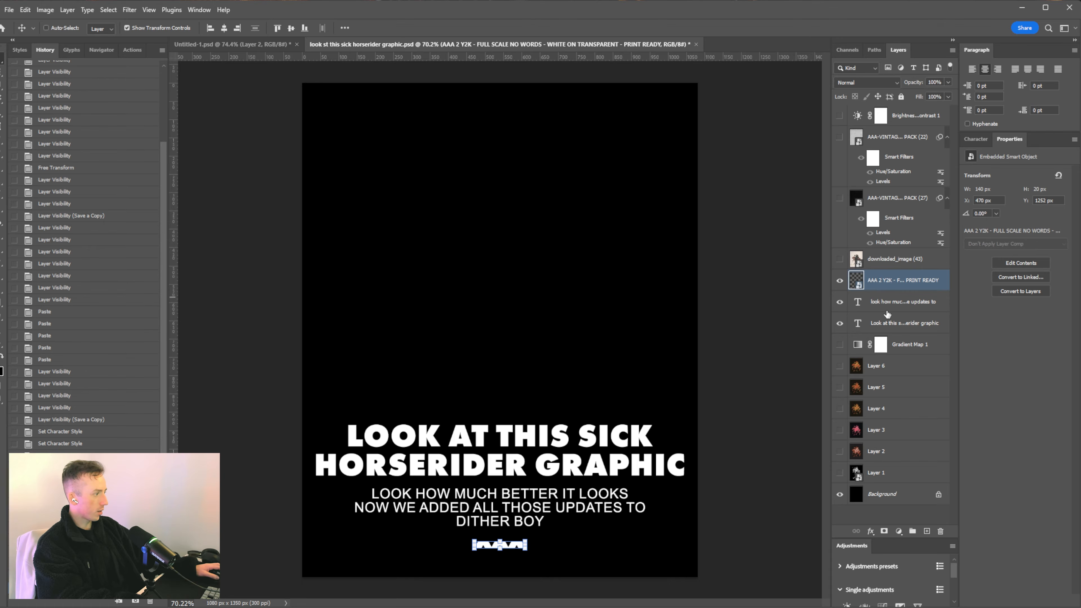
left_click_drag(584, 500, 586, 505)
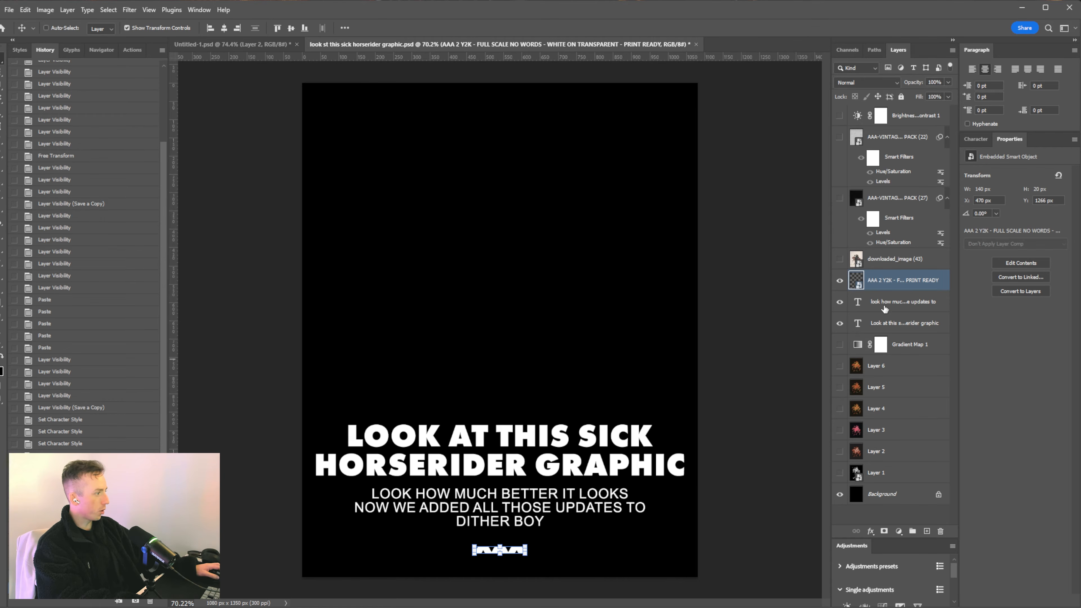
left_click(893, 319)
left_click(903, 303)
left_click_drag(968, 231, 969, 230)
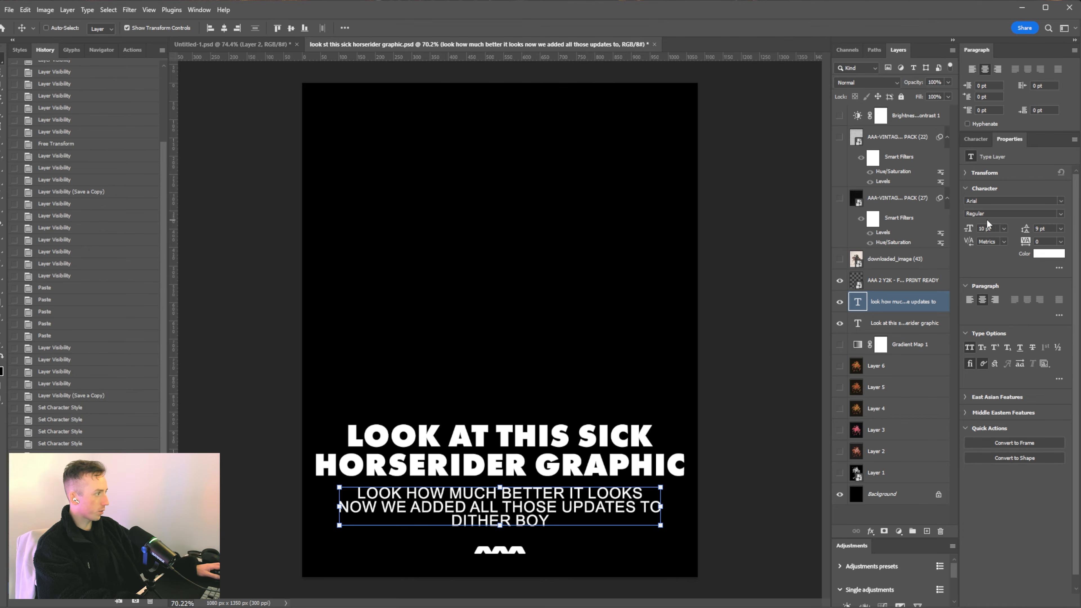
Delete the words "to Dither Boy" from the end of the subtitle text
double_click(858, 301)
key("BackSpace")
key("BackSpace")
key("BackSpace")
key("BackSpace")
key("BackSpace")
key("BackSpace")
key("BackSpace")
key("BackSpace")
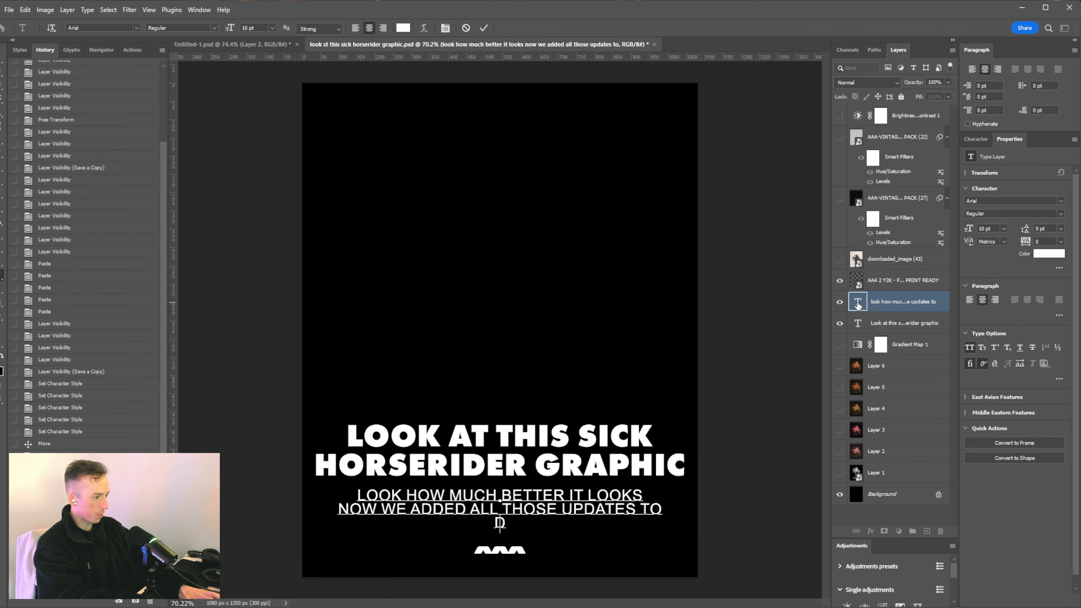
key("BackSpace")
key("BackSpace")
key("BackSpace")
Move the title and subtitle down closer to the AAA logo, and save a copy of this text layout
left_click(893, 323)
left_click(899, 301)
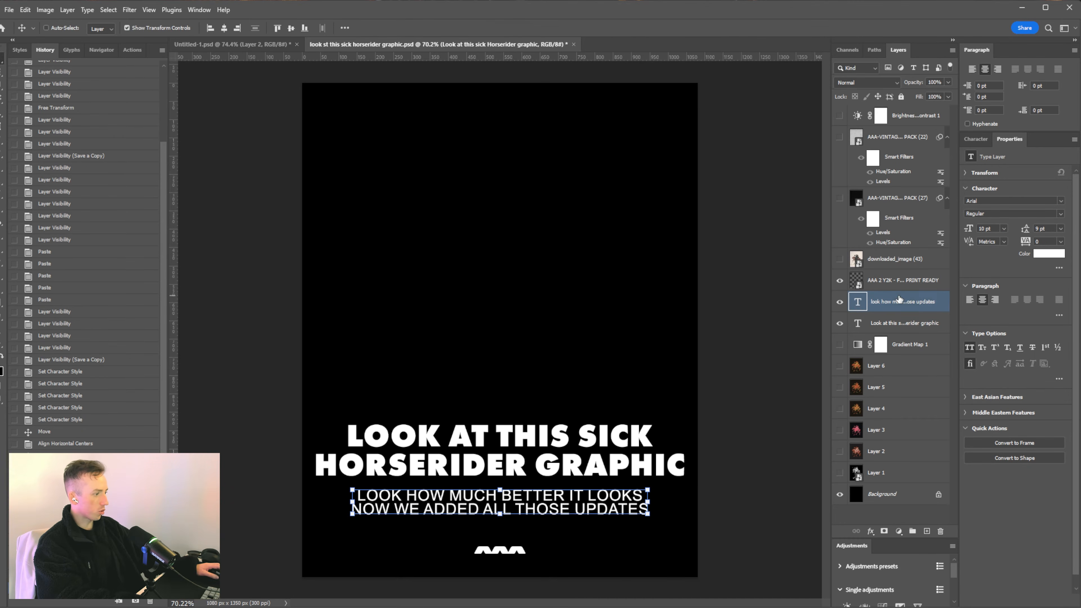
left_click(899, 280)
left_click_drag(600, 294, 601, 279)
left_click(928, 322, "shift")
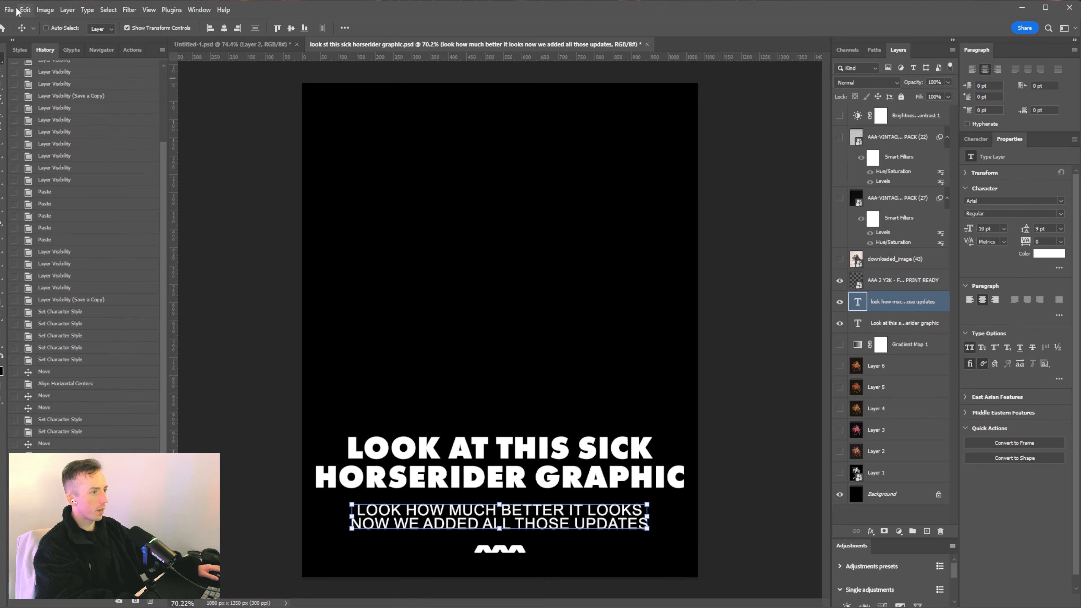
left_click(9, 9)
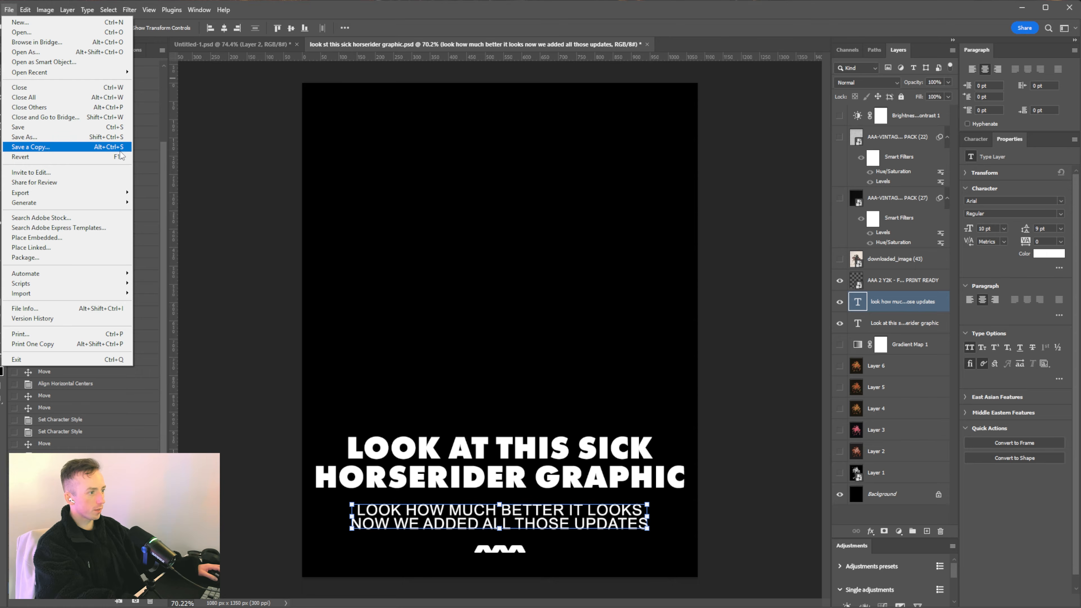
left_click(109, 147)
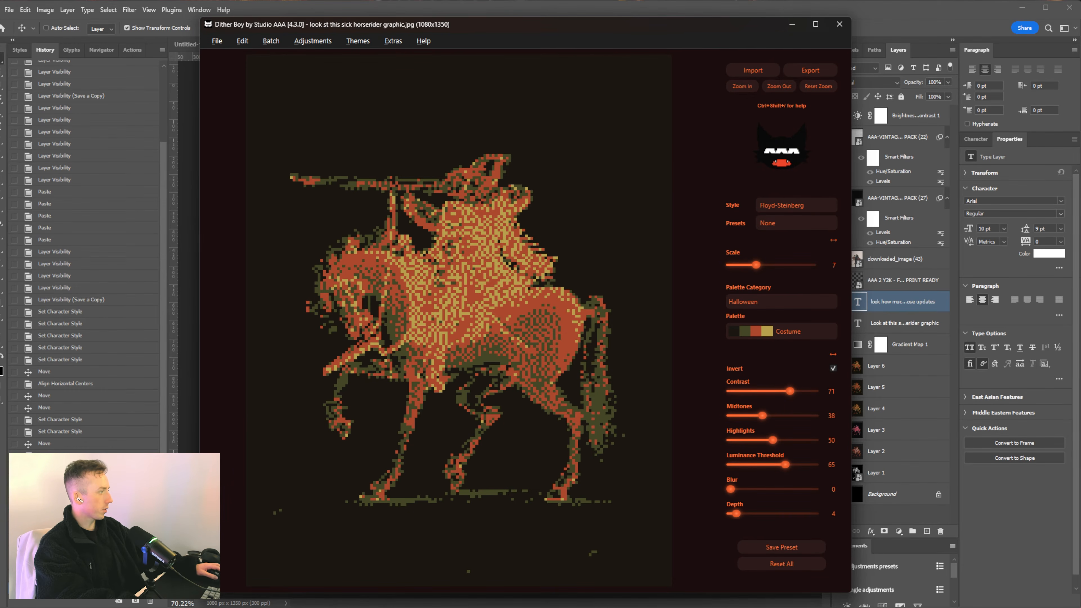
Import "text v1 look at this sick horserider graphic.jpg" into Dither Boy and enlarge the start of the blackletter title
left_click_drag(513, 296, 468, 298)
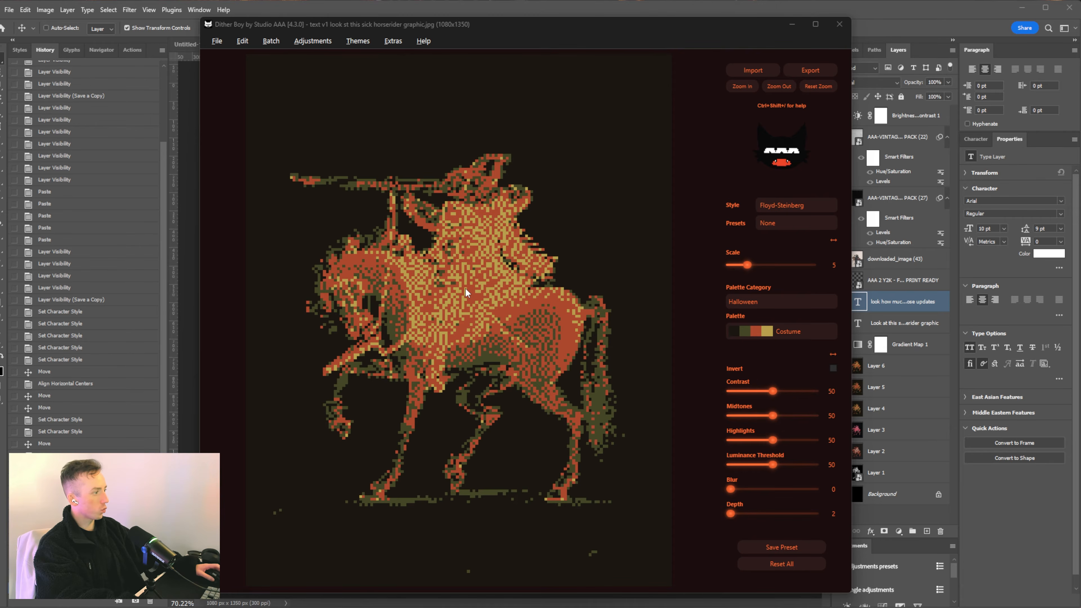
left_click(748, 84)
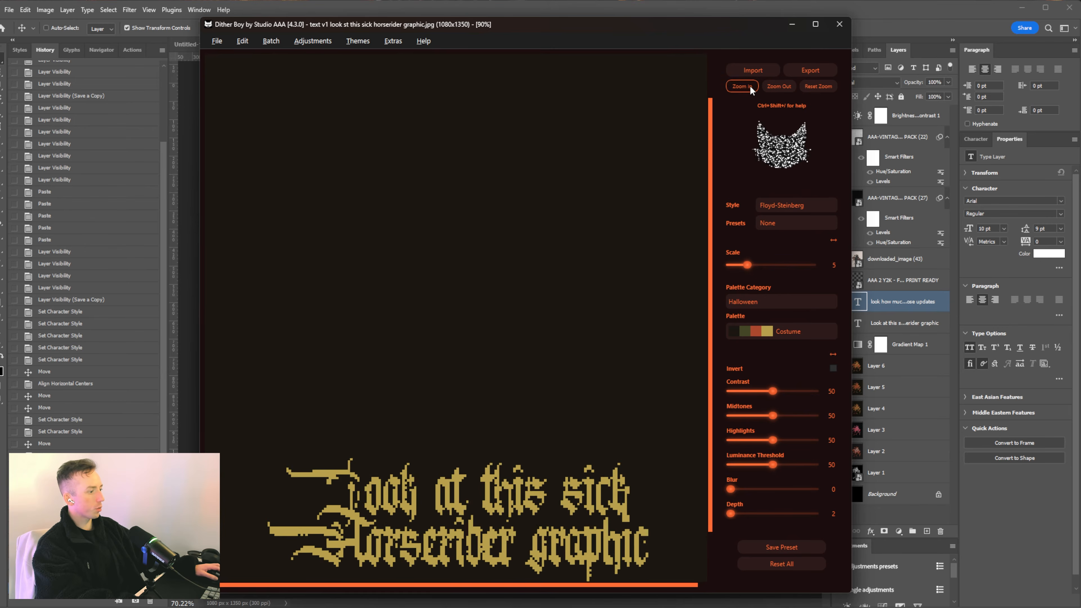
left_click(749, 84)
left_click_drag(545, 263, 689, 17)
left_click_drag(668, 379, 196, 391)
left_click_drag(525, 379, 819, 188)
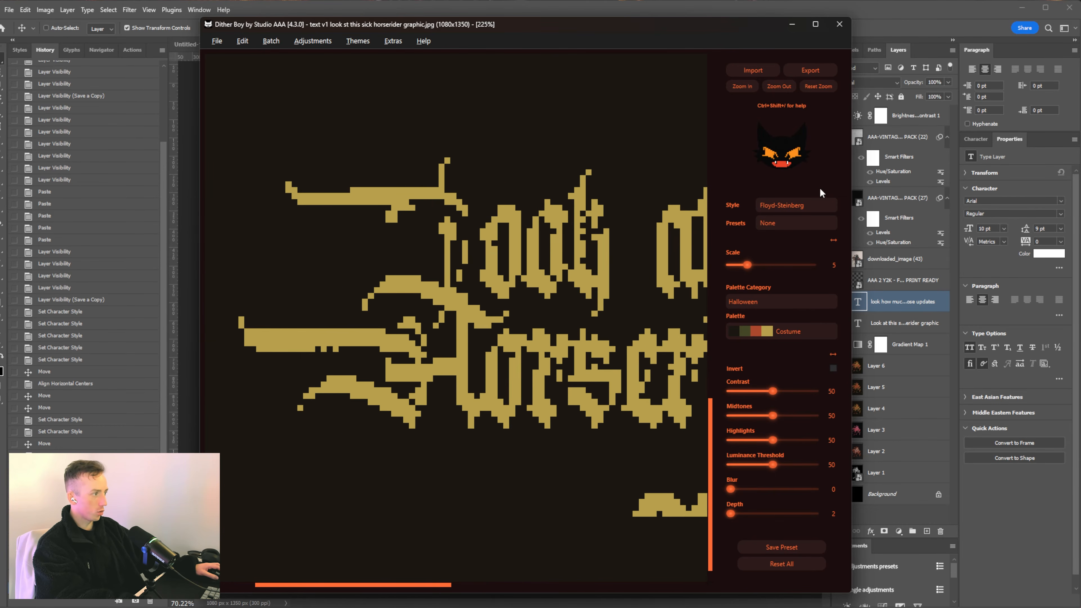
Set Depth to 6 for the Floyd-Steinberg dither on the blackletter title
left_click(822, 205)
left_click(795, 207)
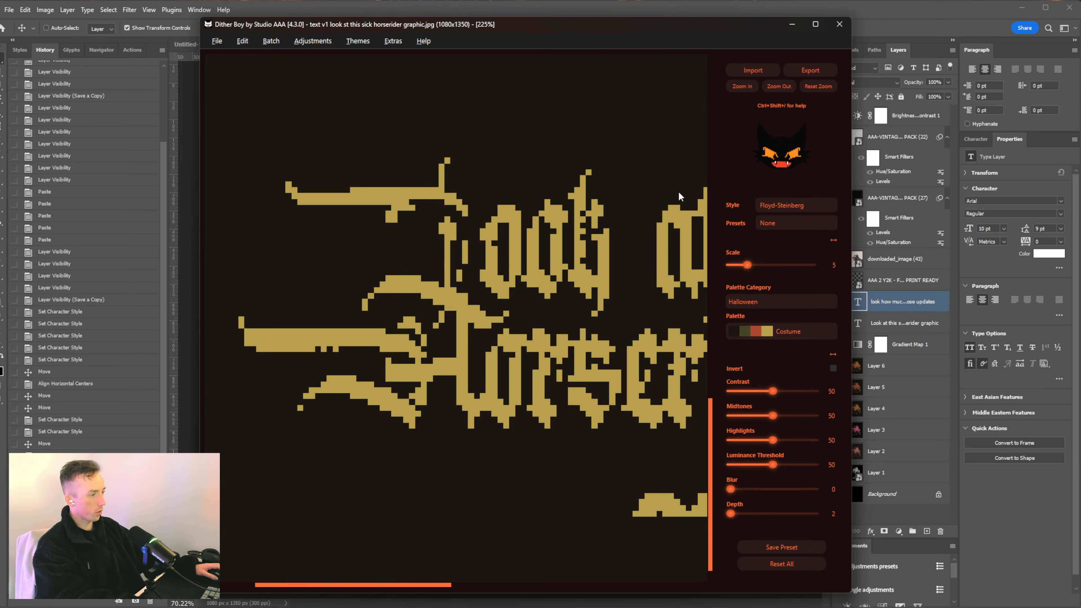
left_click_drag(572, 285, 814, 327)
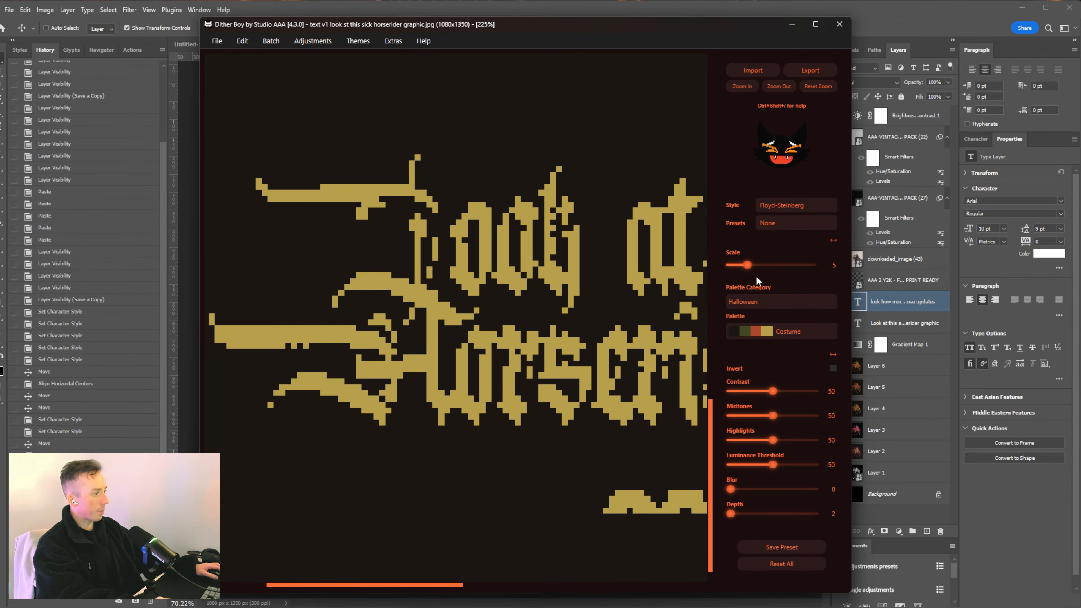
left_click_drag(652, 445, 672, 470)
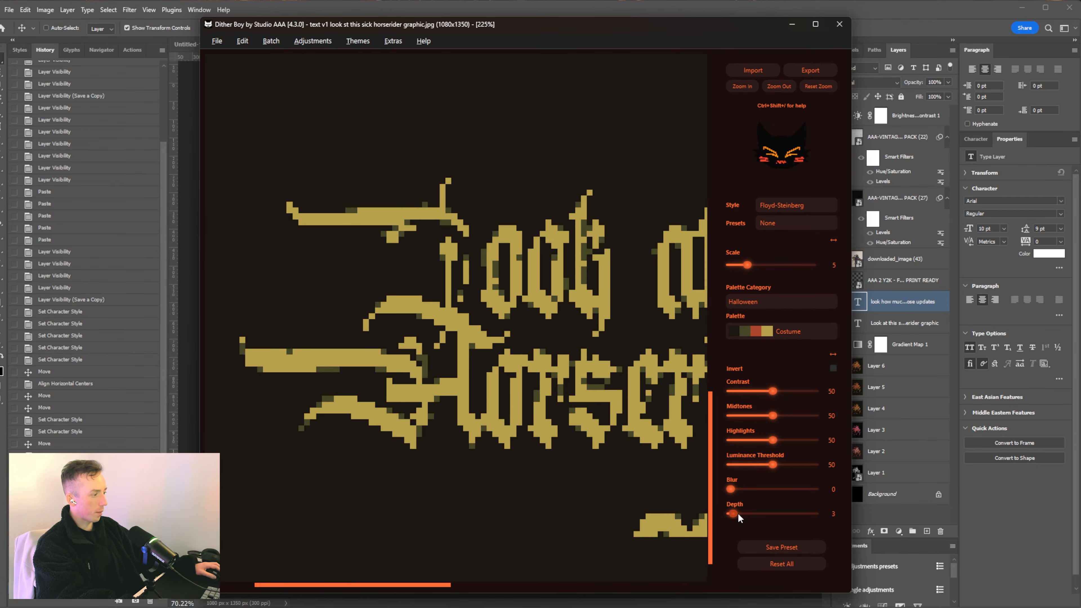
mouse_move(736, 513)
left_mouse_down()
mouse_move(752, 514)
mouse_move(742, 514)
left_mouse_up()
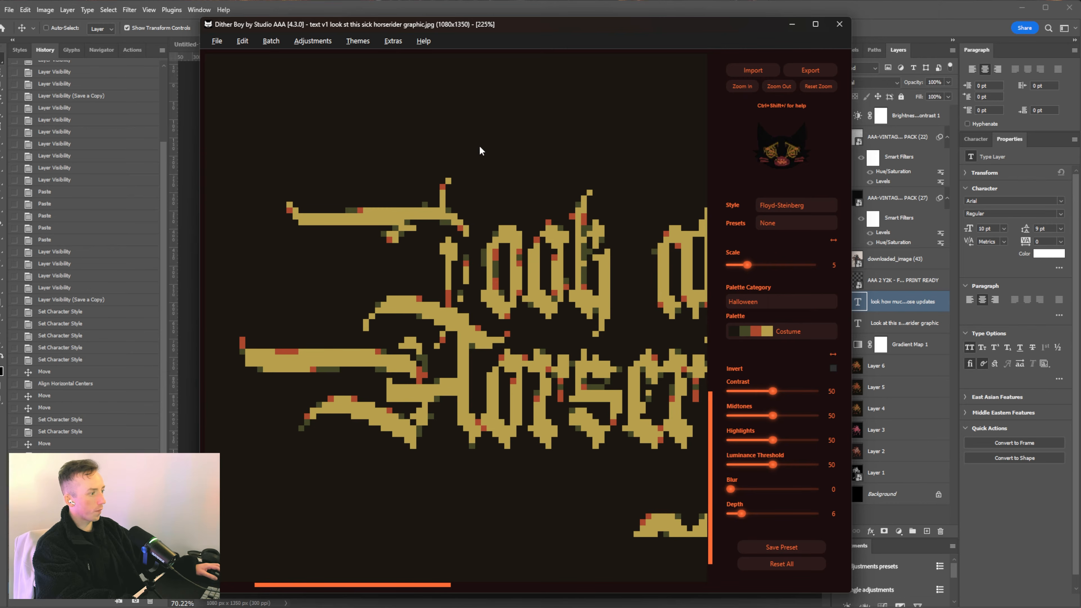
Switch to Photoshop and place the text v1 image as a smart object above the subtitle layer
left_click(885, 17)
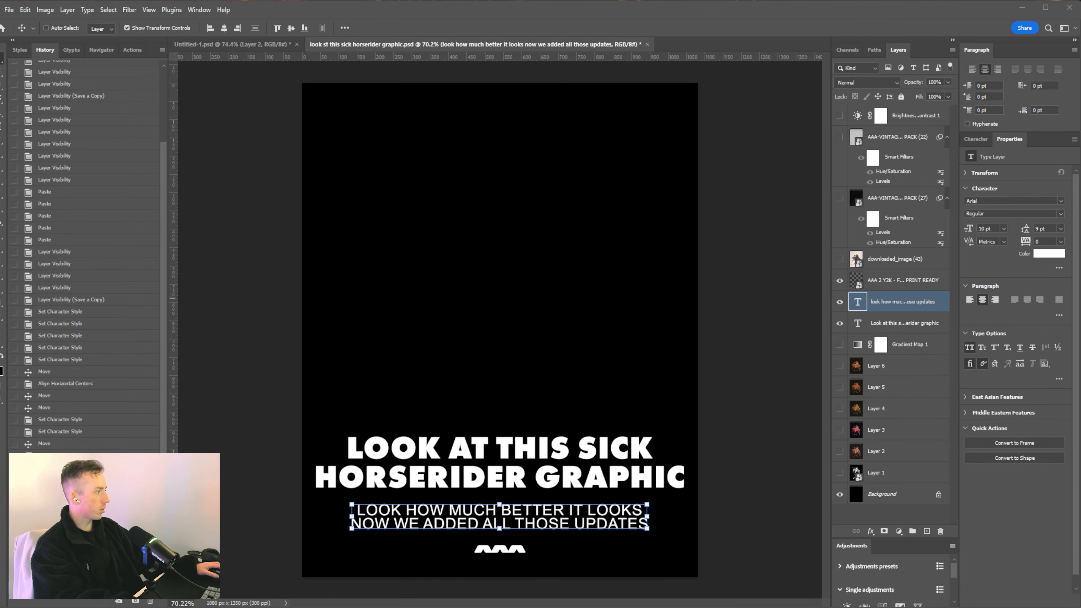
left_click_drag(1080, 279, 530, 244)
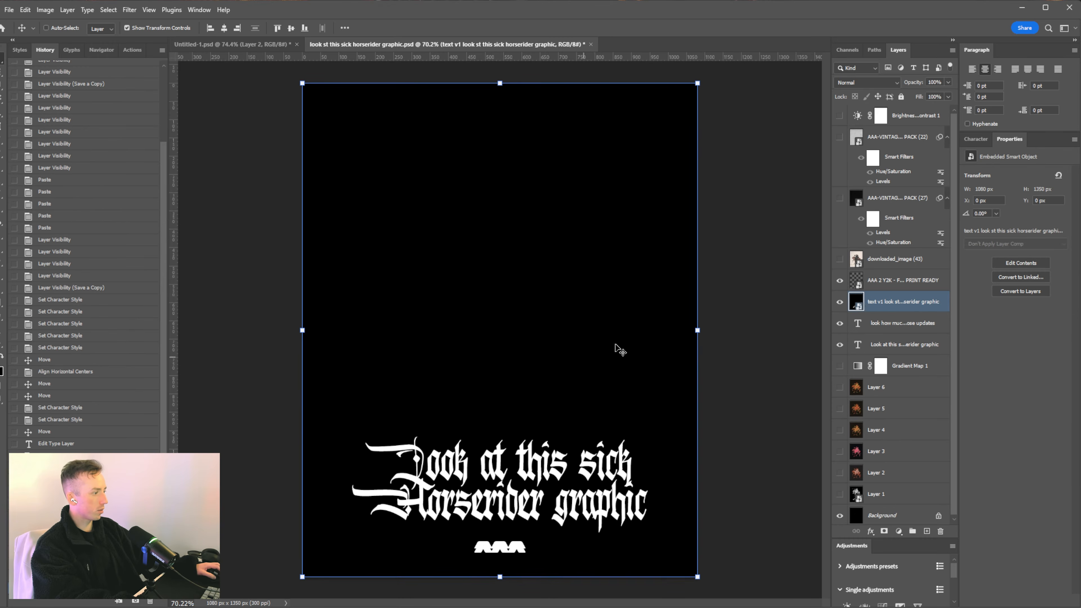
Examine the edge pixels of the blackletter lettering at very high magnification
scroll(557, 366, "up", 6)
scroll(559, 367, "down", 2)
scroll(560, 367, "up", 1)
scroll(559, 368, "down", 1)
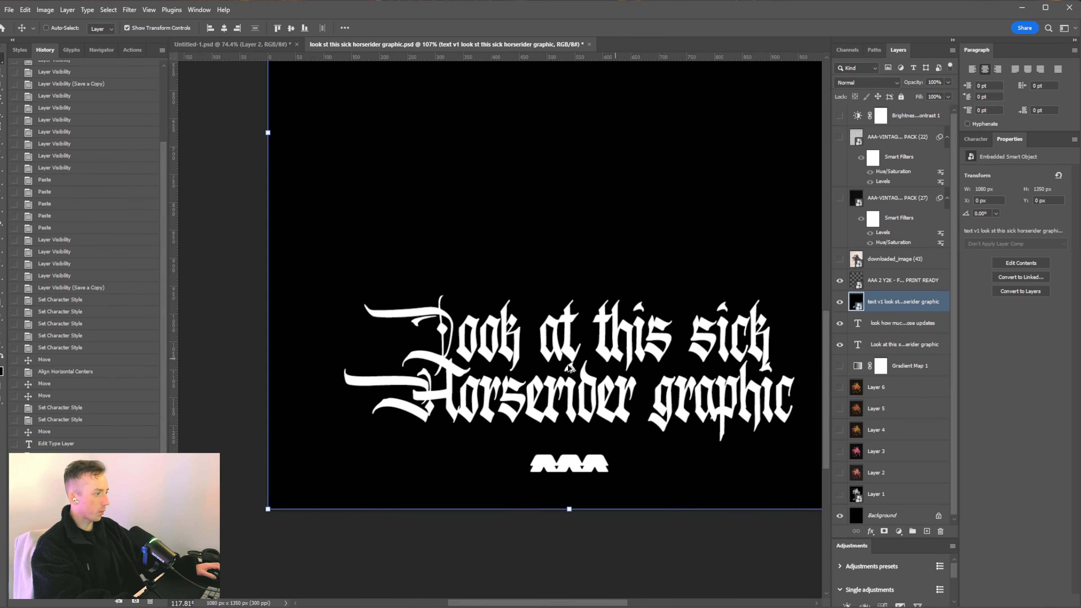
scroll(559, 369, "up", 2)
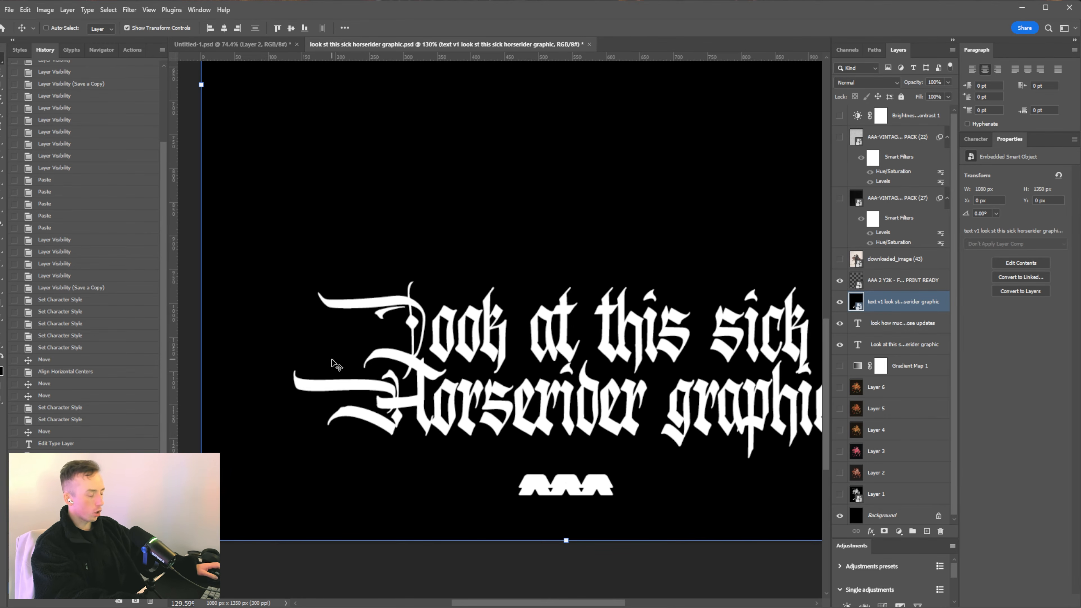
scroll(377, 314, "up", 20)
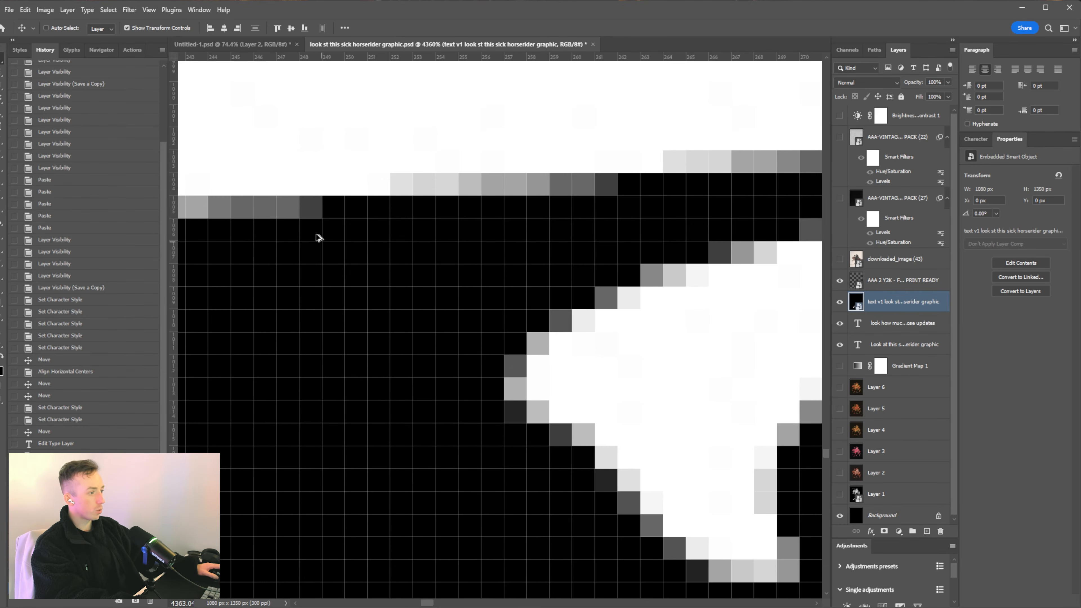
left_click_drag(319, 236, 887, 410)
left_click_drag(356, 340, 1015, 381)
left_click_drag(640, 393, 875, 389)
left_click_drag(354, 362, 171, 217)
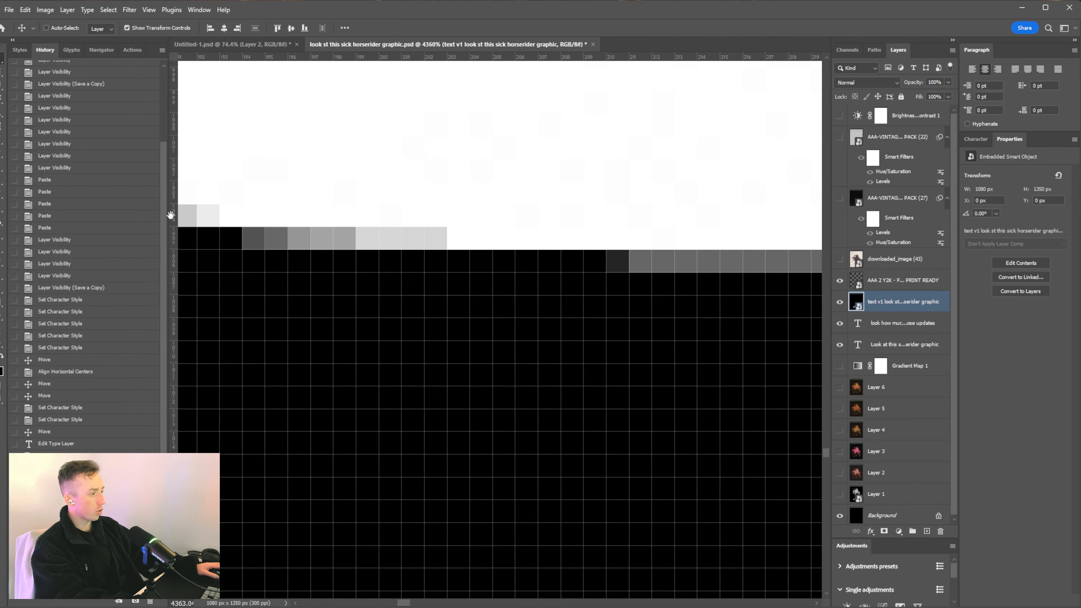
Return to Dither Boy and examine the coloured edge pixels across the dithered blackletter title
key("alt+Tab")
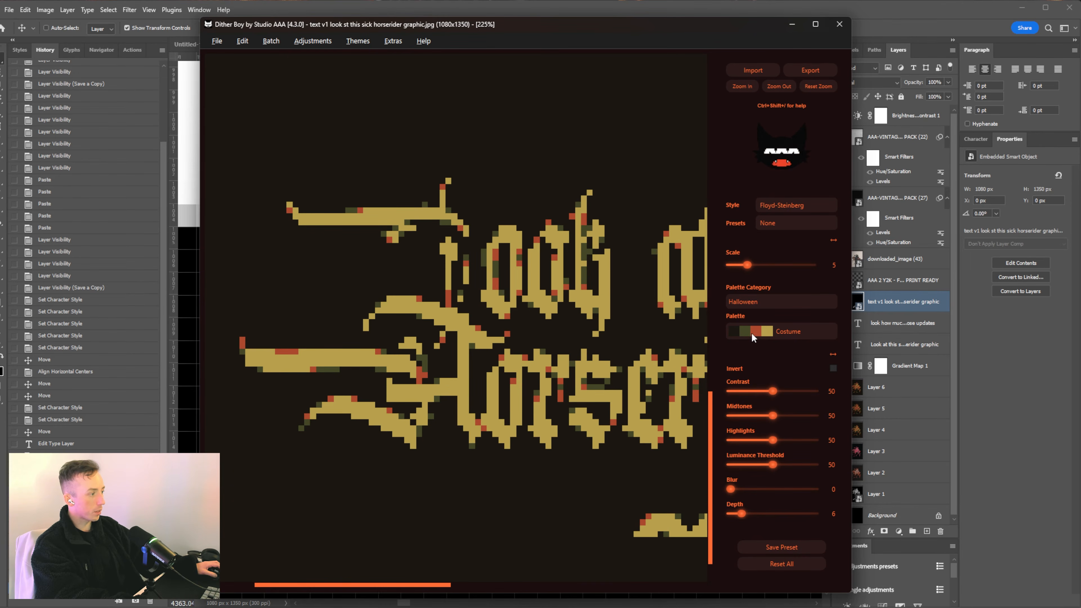
mouse_move(624, 376)
left_mouse_down()
mouse_move(312, 354)
mouse_move(636, 394)
left_mouse_up()
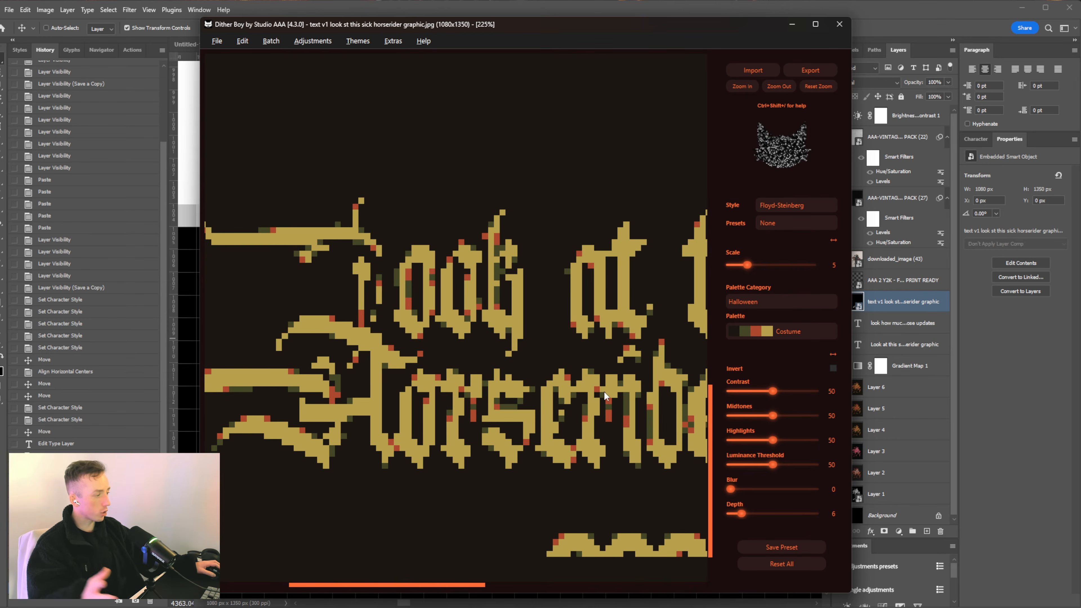
Set Blur to 9 and Depth to 7 for the Floyd-Steinberg dither on the blackletter title
left_click_drag(506, 361, 551, 361)
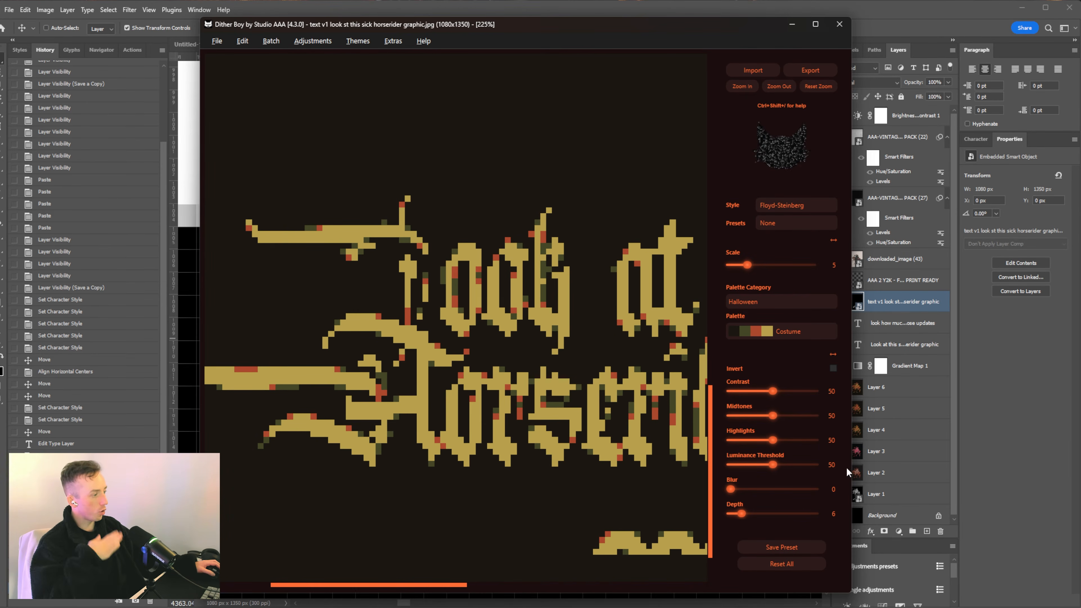
left_click_drag(730, 490, 736, 491)
left_click_drag(647, 388, 331, 368)
left_click(788, 86)
left_click(787, 87)
left_click(787, 87)
left_click(785, 87)
left_click(784, 87)
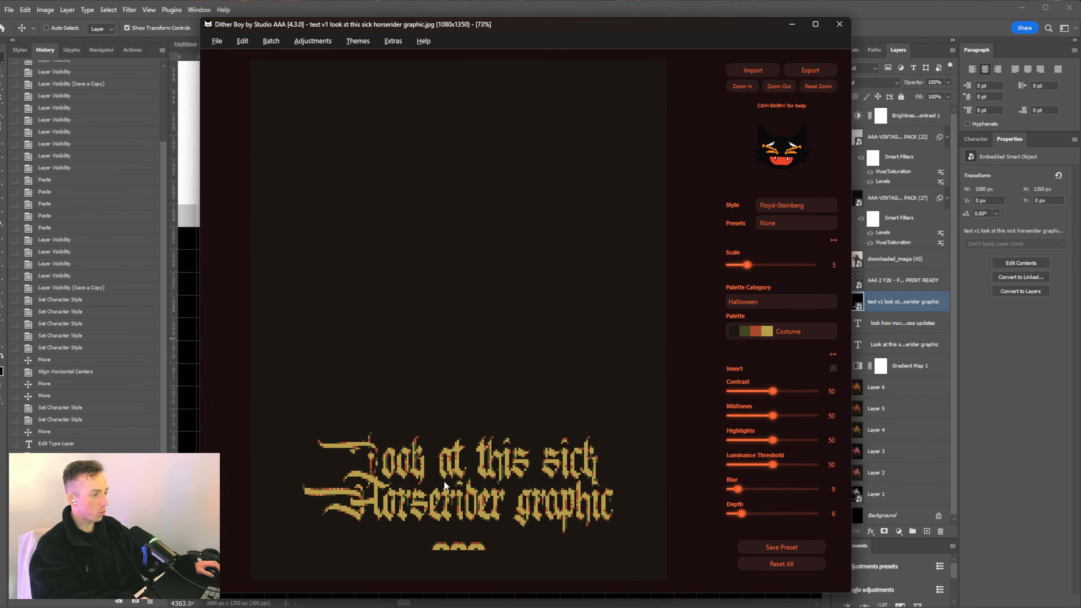
left_click(734, 515)
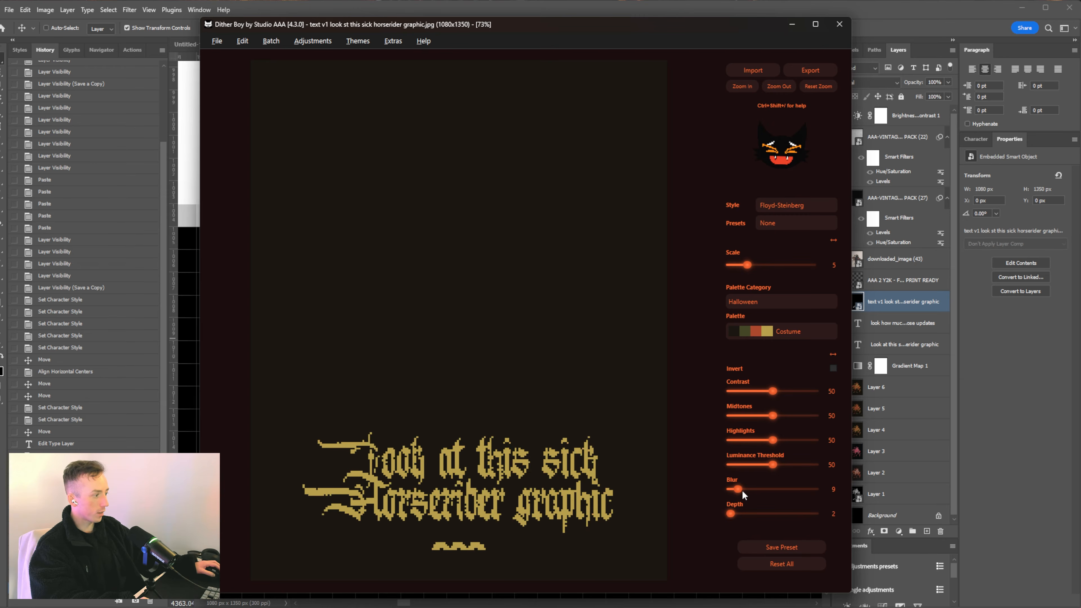
left_click_drag(742, 490, 742, 515)
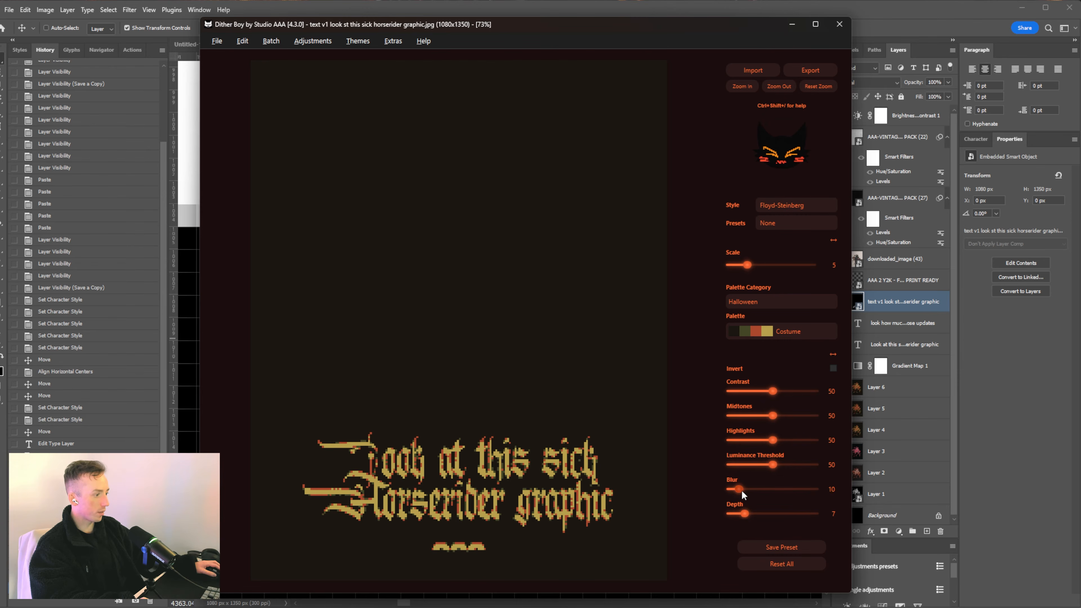
Copy the Floyd-Steinberg version of the blackletter title to the clipboard
left_click(217, 40)
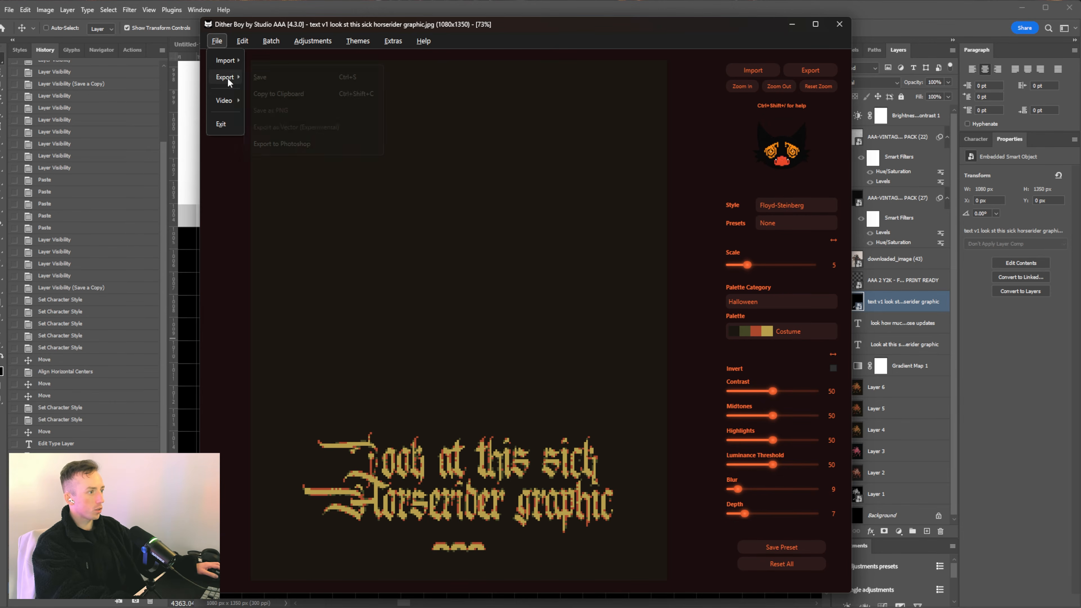
mouse_move(229, 78)
left_click(298, 94)
Switch to Photoshop and delete the placed text v1 smart object
left_click(731, 3)
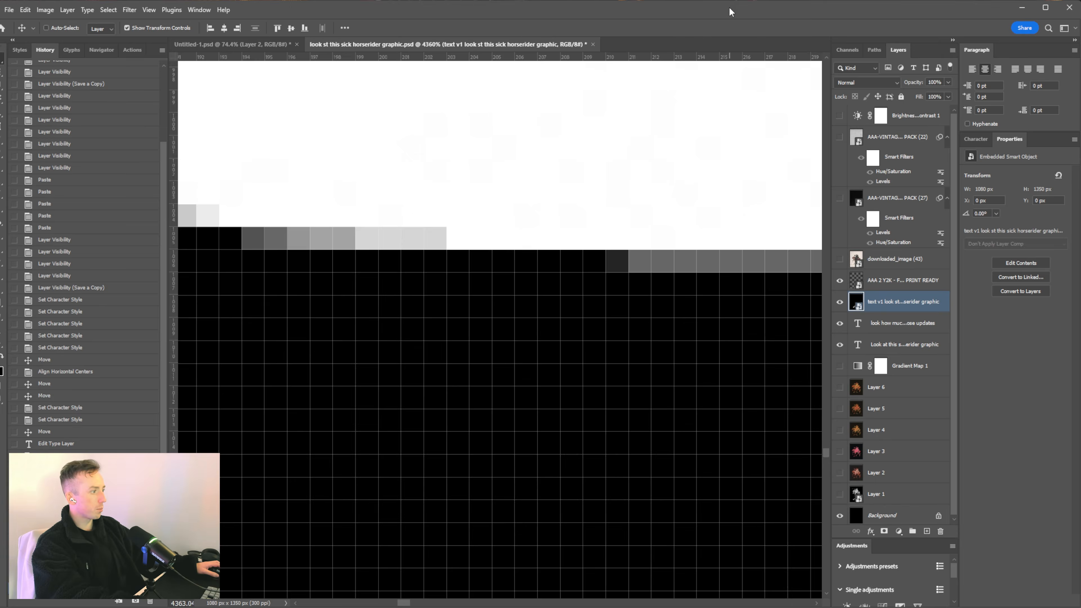
scroll(610, 273, "down", 10)
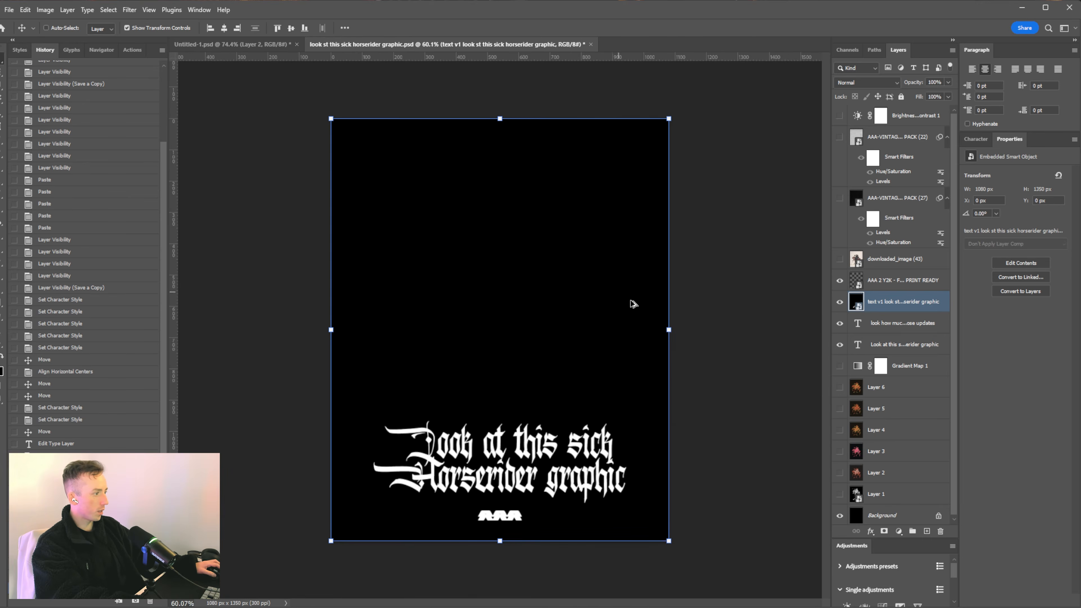
key("Delete")
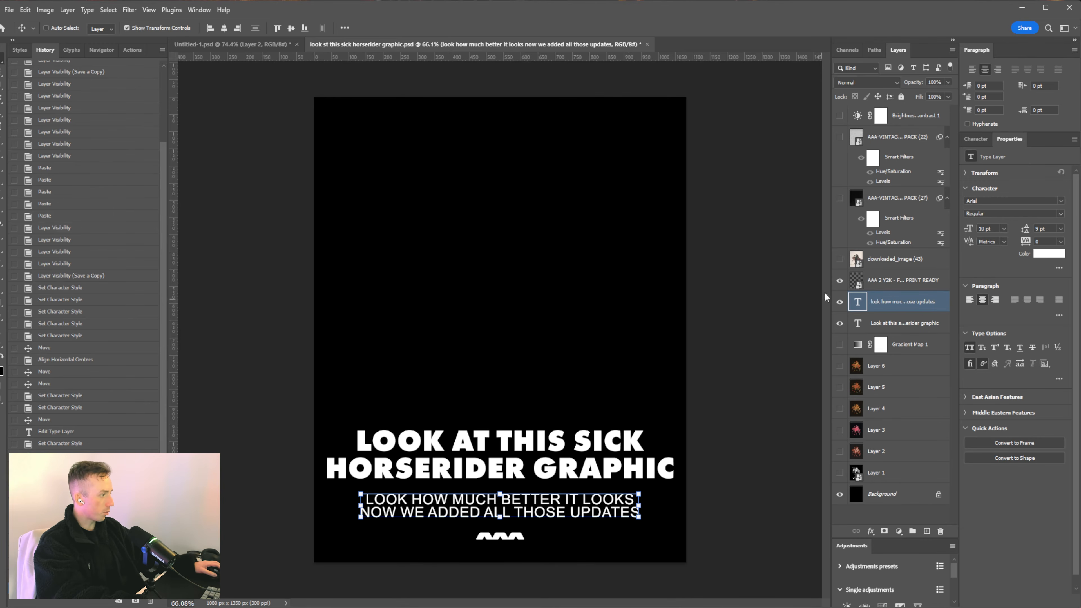
Hide the title, subtitle and logo layers, and paste the dithered blackletter title above Layer 6
left_click_drag(840, 321, 839, 281)
left_click(883, 373)
key("ctrl+v")
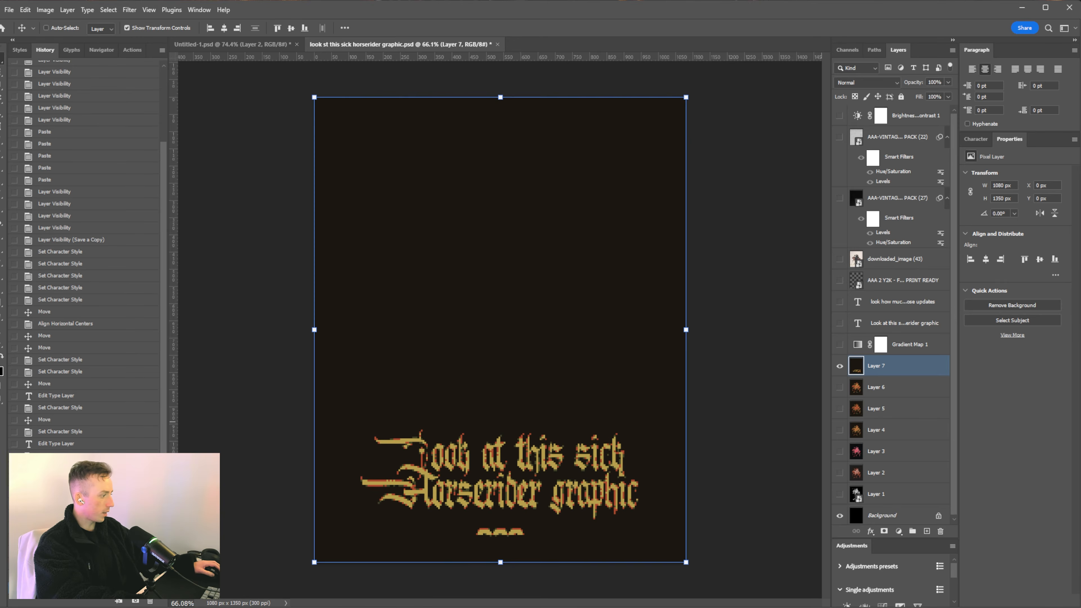
Return to Dither Boy and change the blackletter title's dither style to Bayer-Ordered
key("alt+Tab")
left_click(802, 206)
left_click(803, 318)
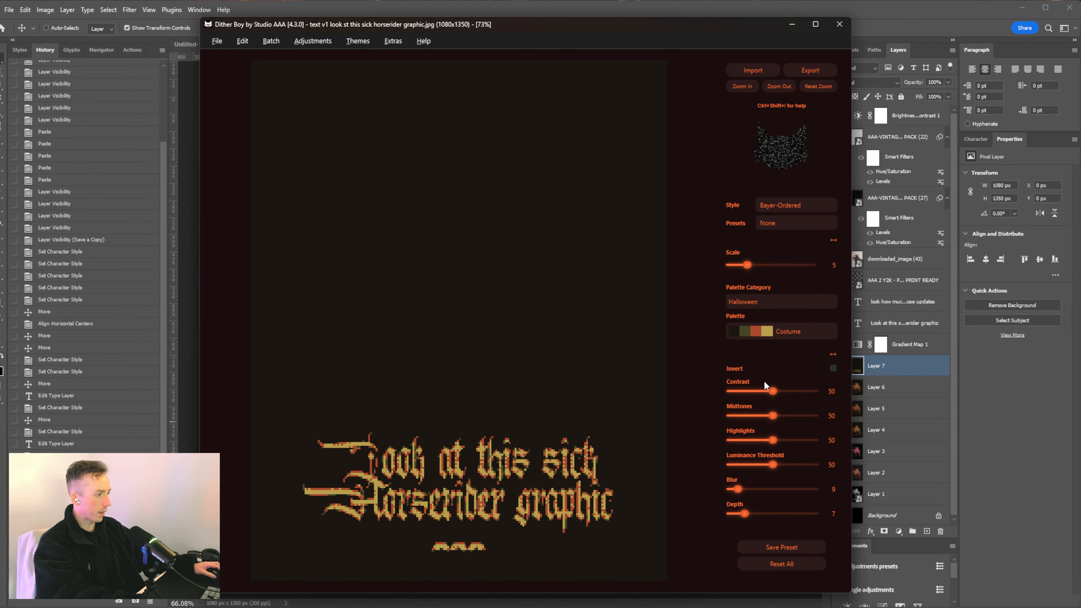
Invert the Bayer-Ordered blackletter title and set Contrast to 78 and Blur to 5
left_click_drag(773, 391, 756, 391)
left_click(749, 85)
left_click(749, 85)
left_click(750, 85)
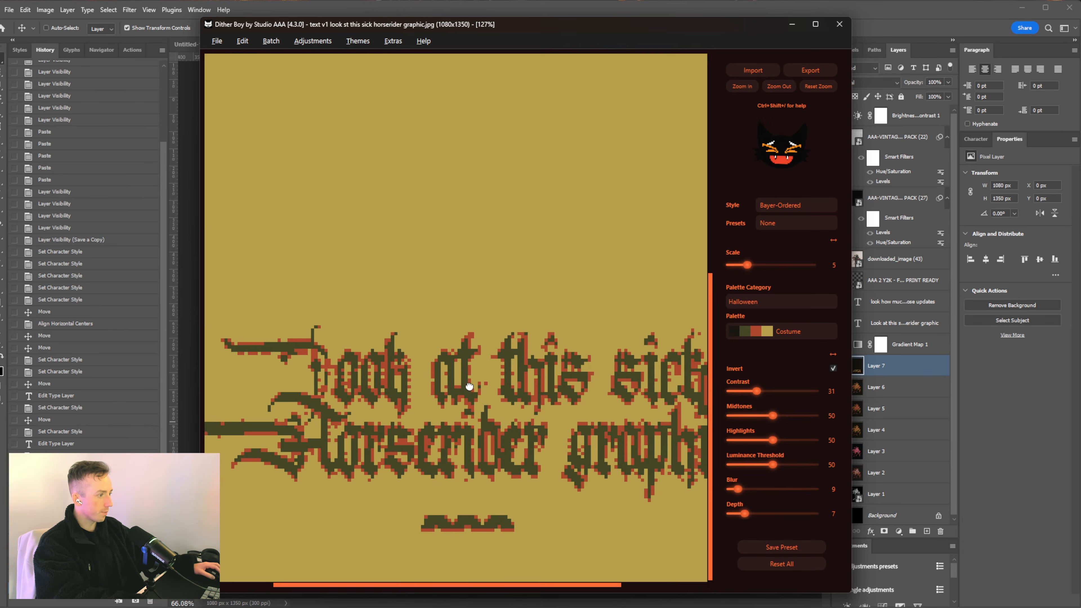
left_click_drag(468, 382, 493, 383)
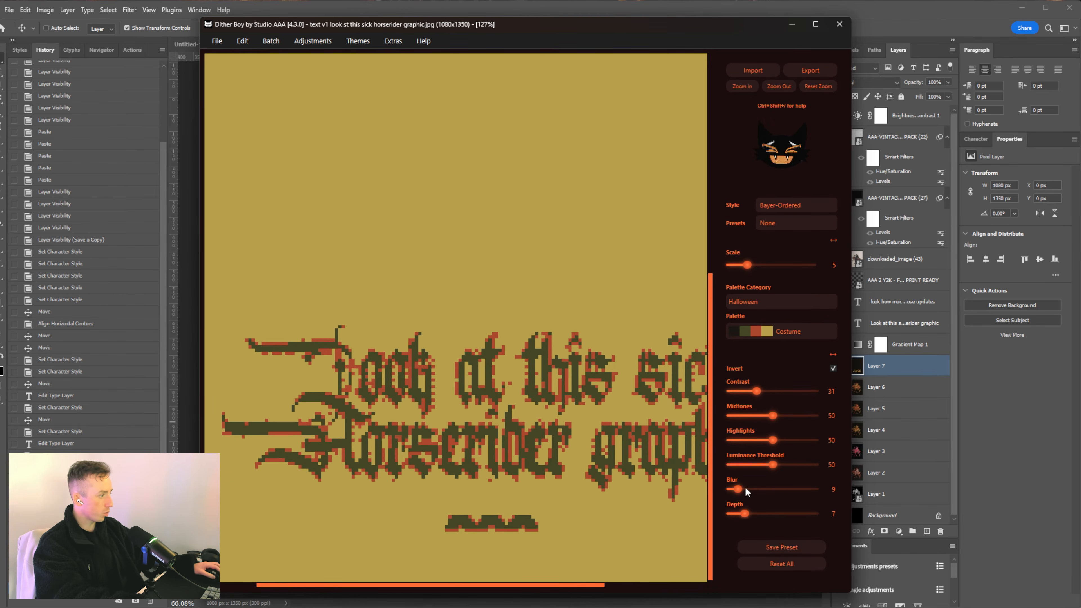
left_click_drag(744, 486, 733, 489)
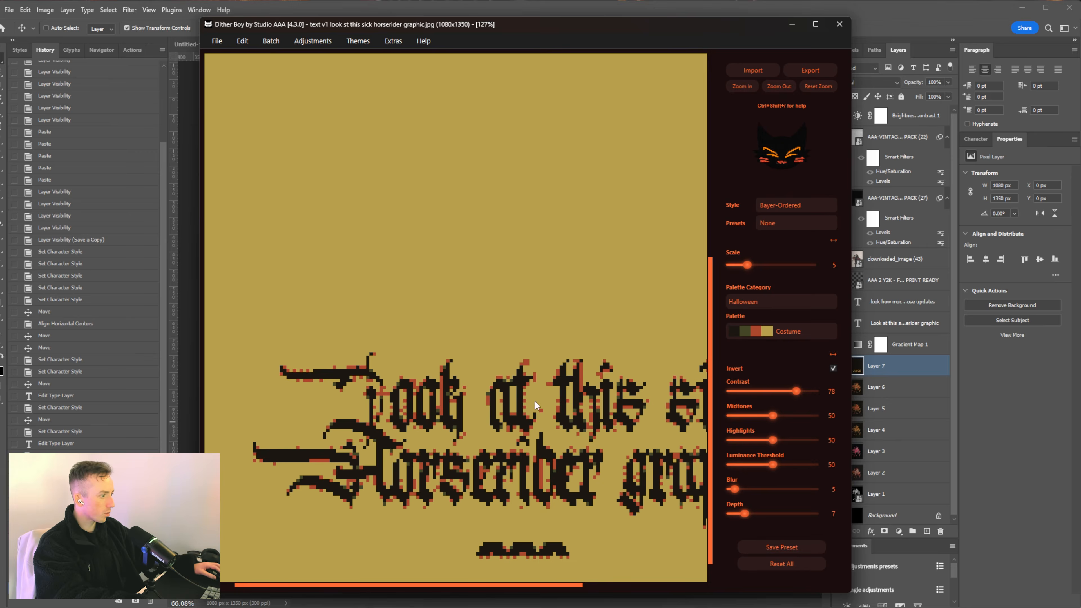
mouse_move(534, 401)
left_mouse_down()
mouse_move(493, 401)
mouse_move(521, 407)
left_mouse_up()
Copy the inverted blackletter title and paste it into the Photoshop poster as a layer above Layer 7
left_click(217, 40)
mouse_move(238, 79)
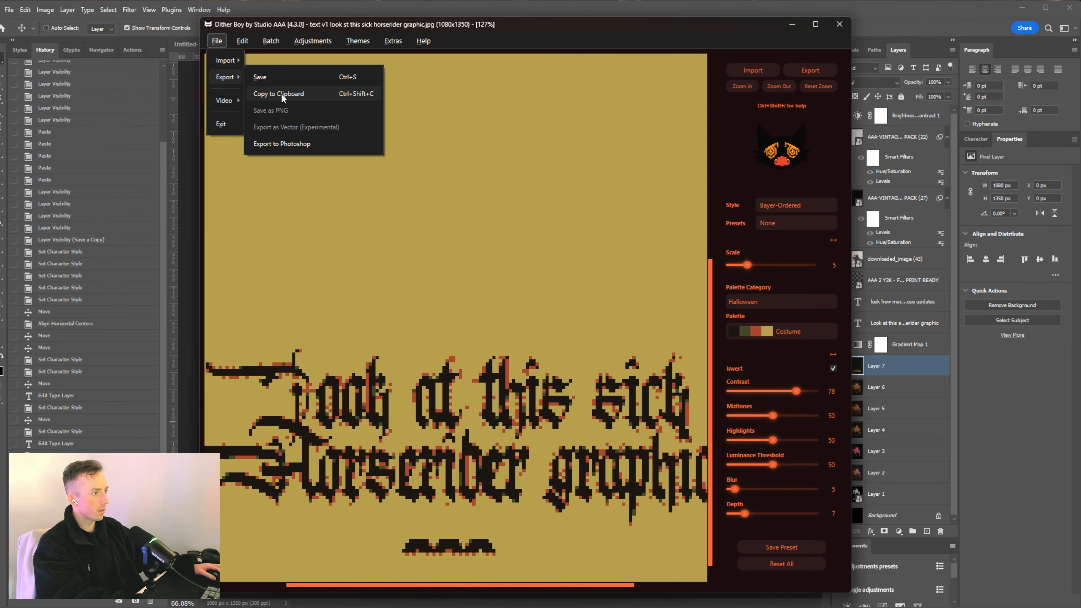
left_click(281, 92)
left_click(963, 20)
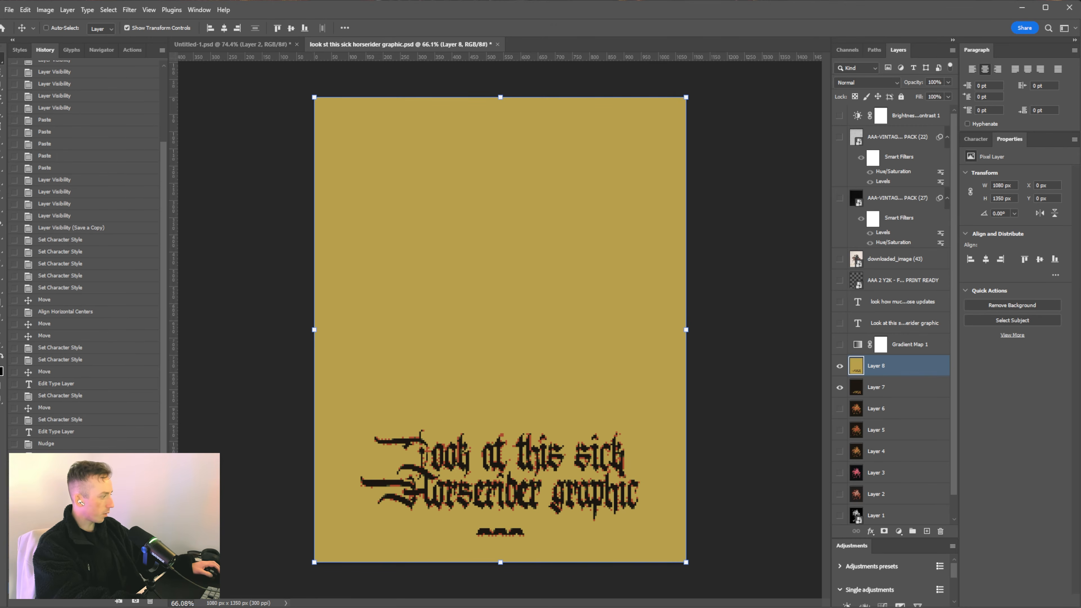
Return to Dither Boy, turn off Invert with Contrast at 32, and copy this blackletter version
key("alt+Tab")
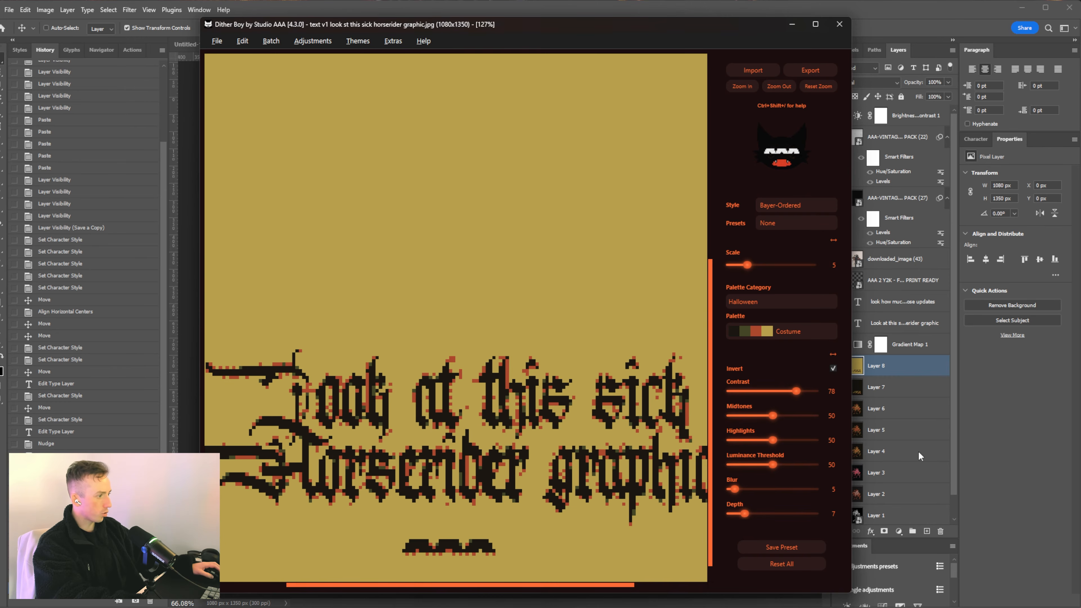
left_click(833, 367)
left_click_drag(780, 389, 760, 390)
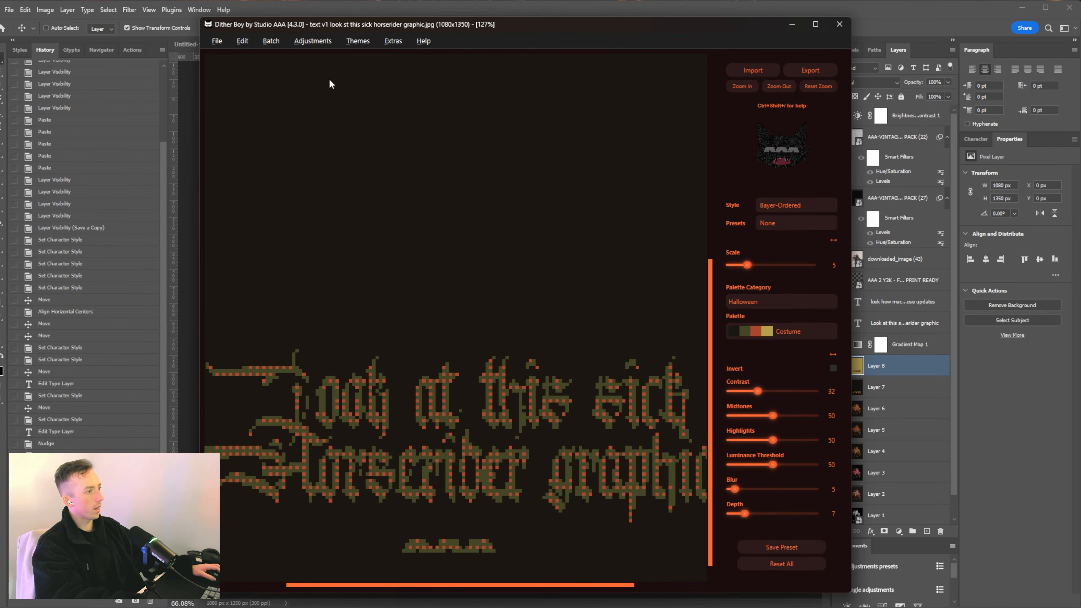
left_click(217, 41)
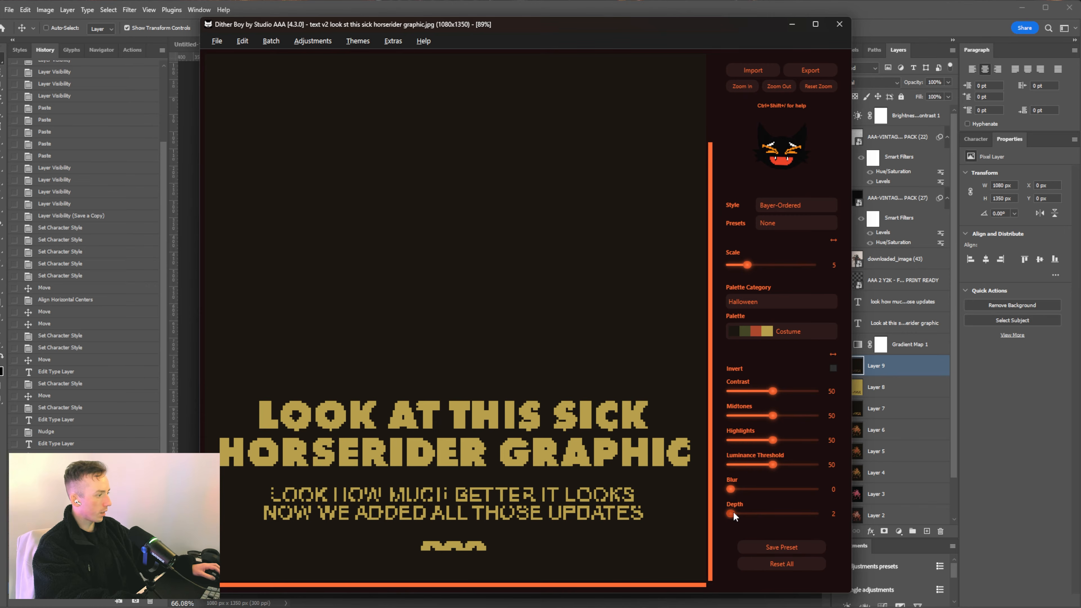
Set Depth to 9, Blur to 1 and Contrast to 37 for the Bayer-Ordered dither on the text v2 sans-serif layout
left_click_drag(733, 514, 752, 518)
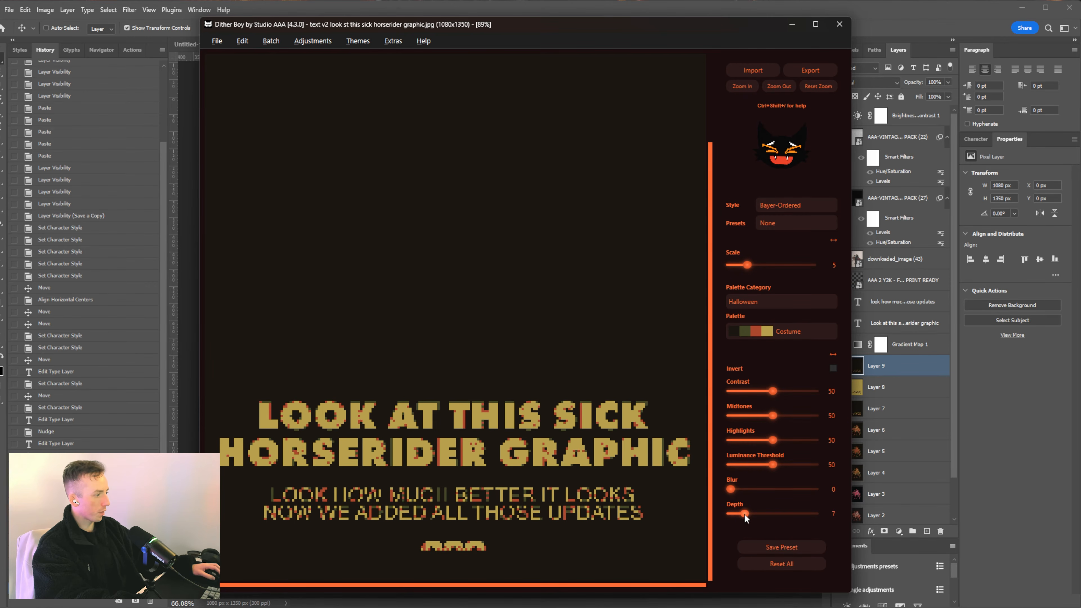
left_click(733, 487)
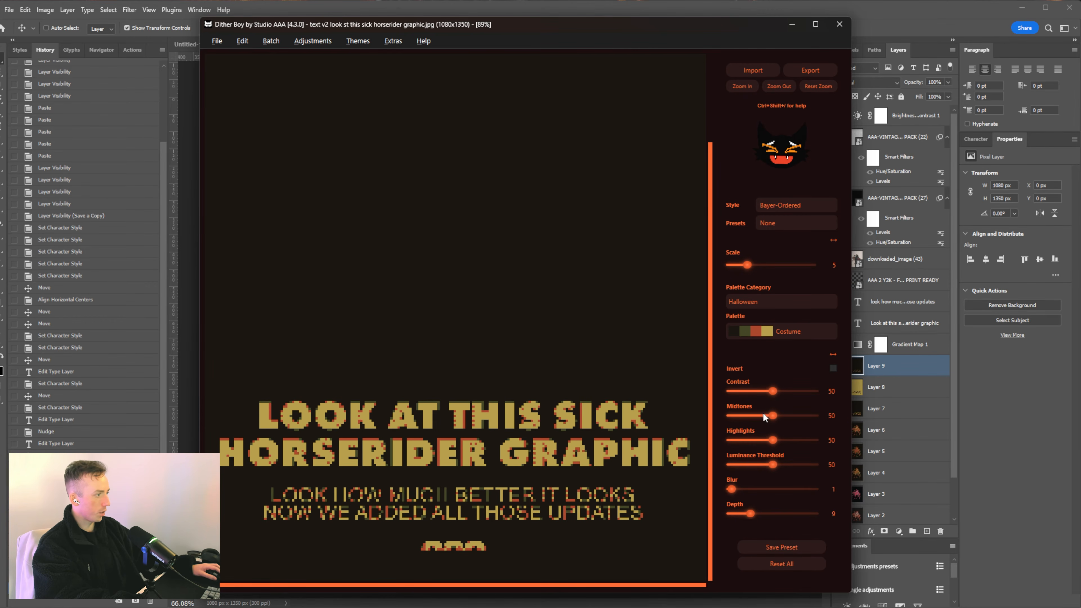
left_click(760, 391)
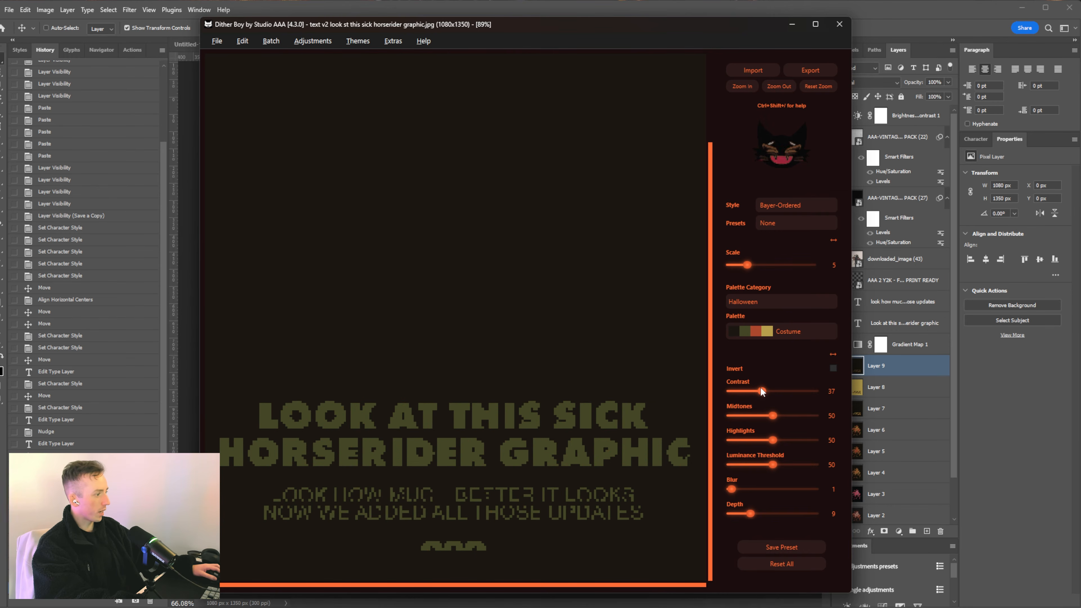
left_click(761, 390)
Copy the dithered sans-serif layout and paste it into the Photoshop poster above Layer 9
left_click(216, 41)
mouse_move(233, 83)
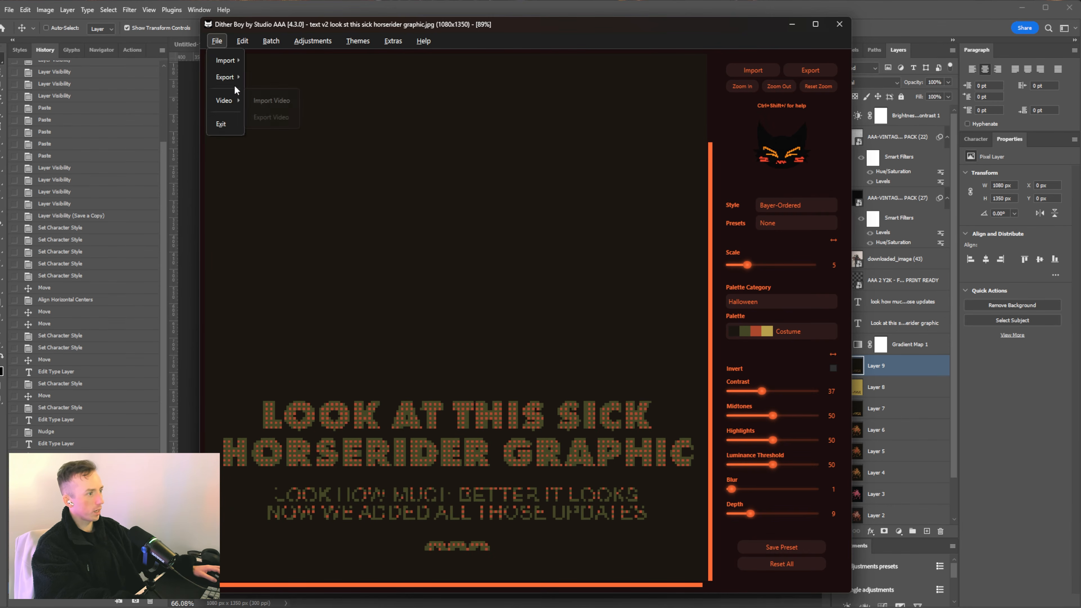
left_click(297, 100)
left_click(913, 29)
key("ctrl+v")
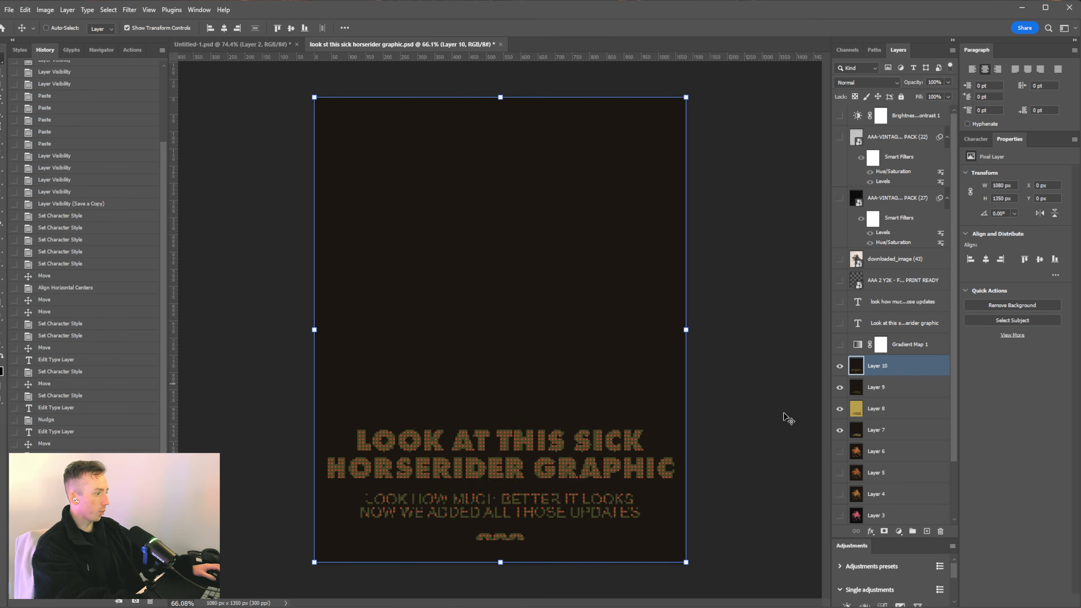
Hide Layers 7 through 10 and show the rider on Layer 6
left_click(840, 366)
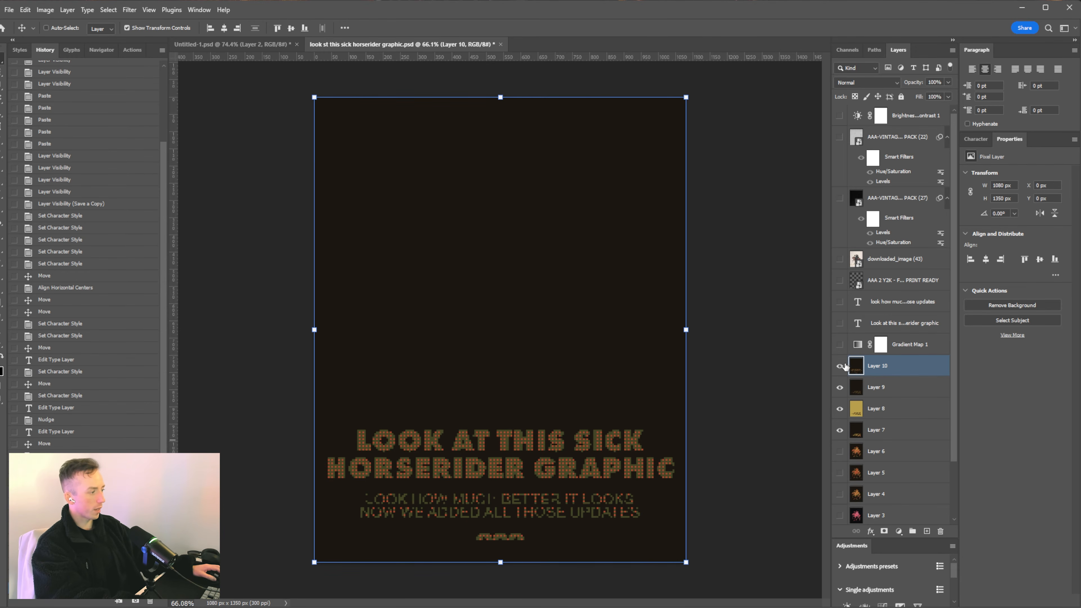
left_click(840, 387)
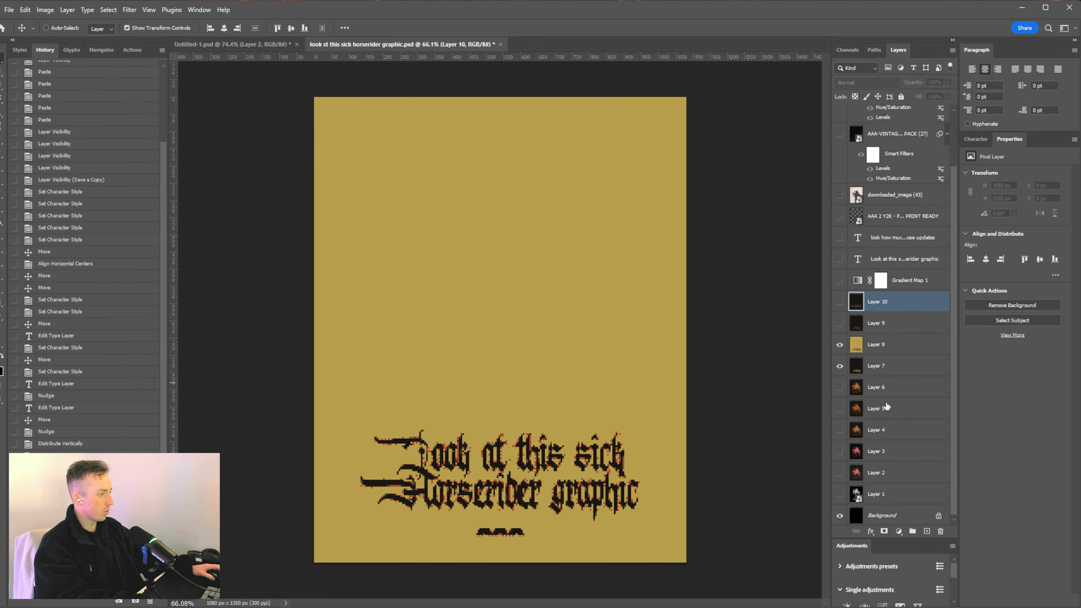
left_click_drag(840, 407, 840, 428)
scroll(840, 420, "down", 1)
left_click(840, 407)
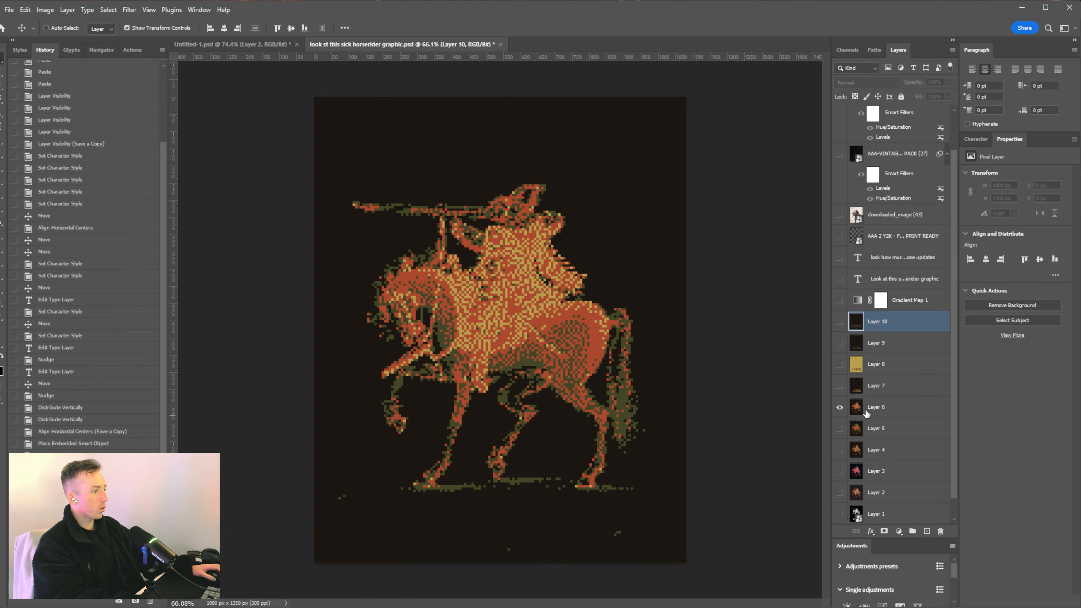
Move the rider Layer 6 above Layer 7 in the stack and show only the blackletter title on Layer 7
left_click(885, 409)
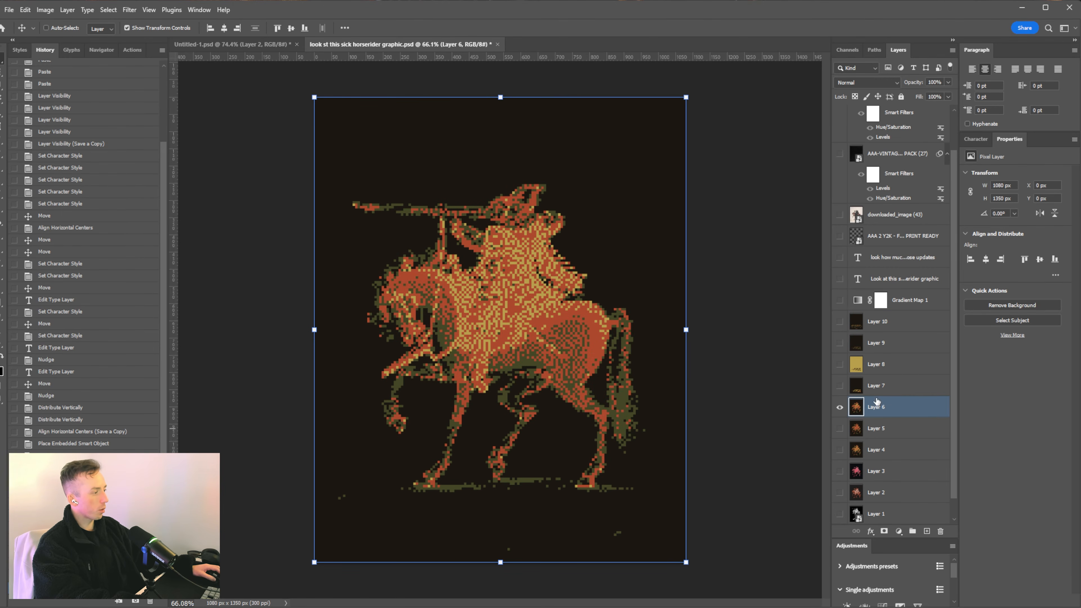
left_click_drag(869, 411, 871, 375)
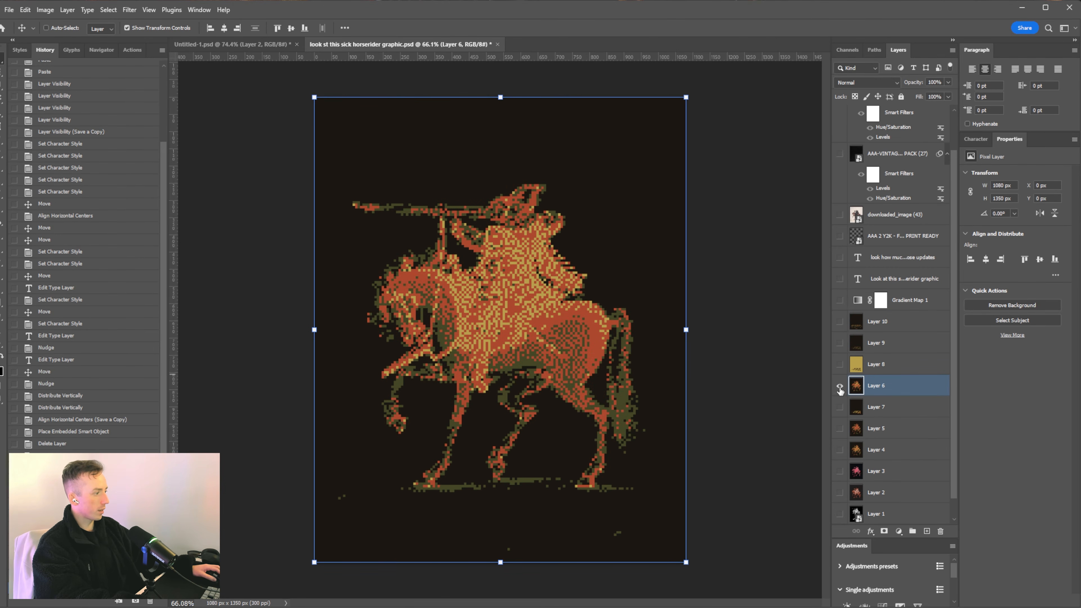
left_click(840, 385)
left_click(840, 407)
left_click(885, 408)
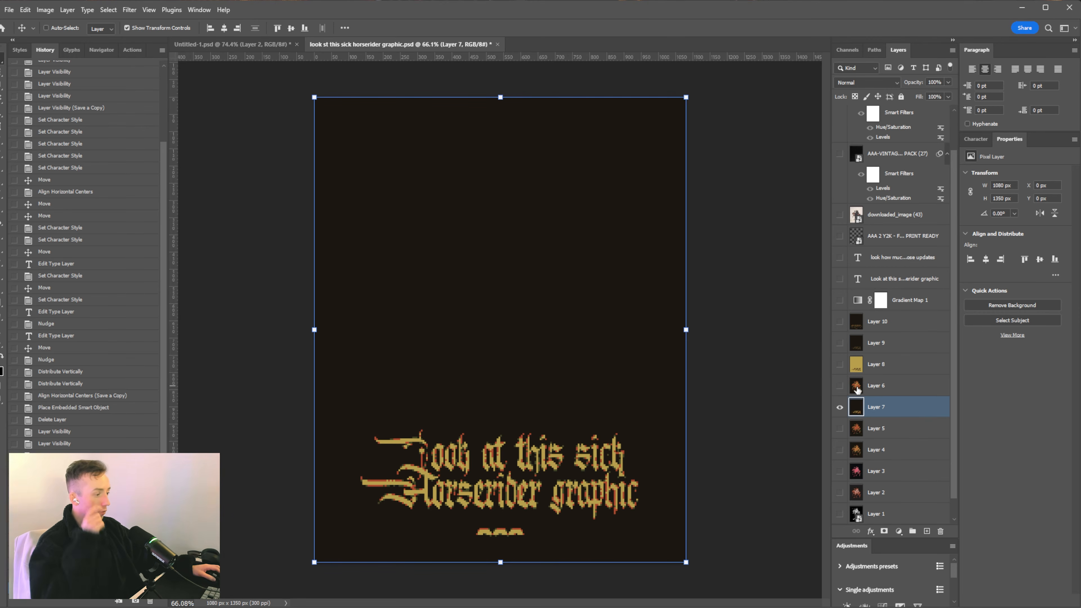
Show the rider Layer 6 in Lighten blending mode and move it up about 160 px above the title
left_click(839, 385)
left_click(876, 385)
left_click_drag(643, 360, 646, 304)
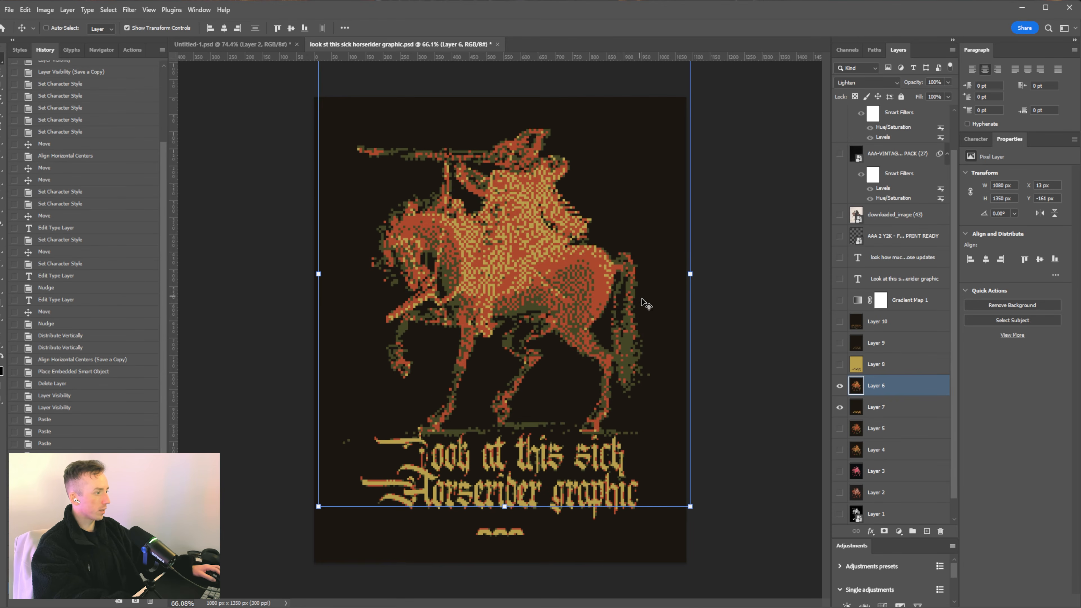
Scale the rider layer to about 960 × 1198 px and position it above the title at about X 60, Y -103 px
left_click_drag(694, 273, 657, 271)
key("Return")
left_click_drag(533, 178, 539, 174)
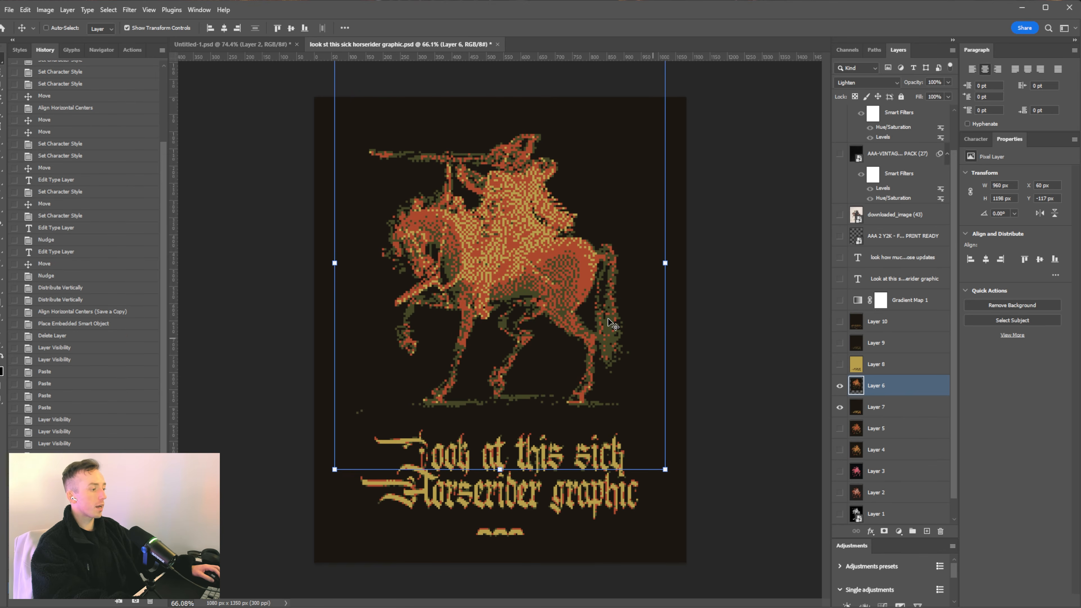
left_click_drag(591, 310, 591, 323)
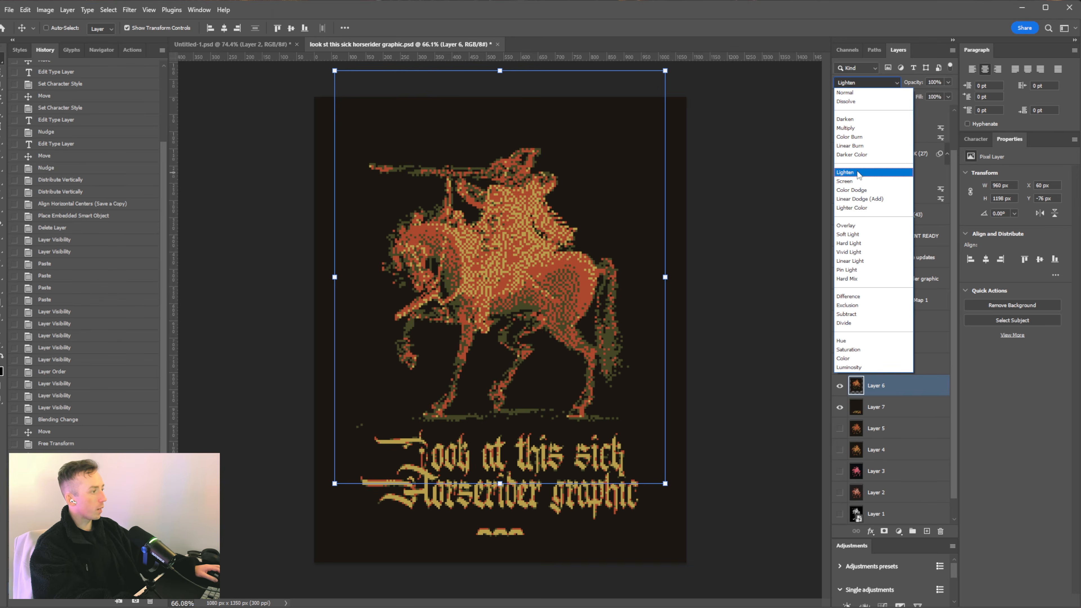
left_click(857, 174)
left_click_drag(577, 310, 577, 302)
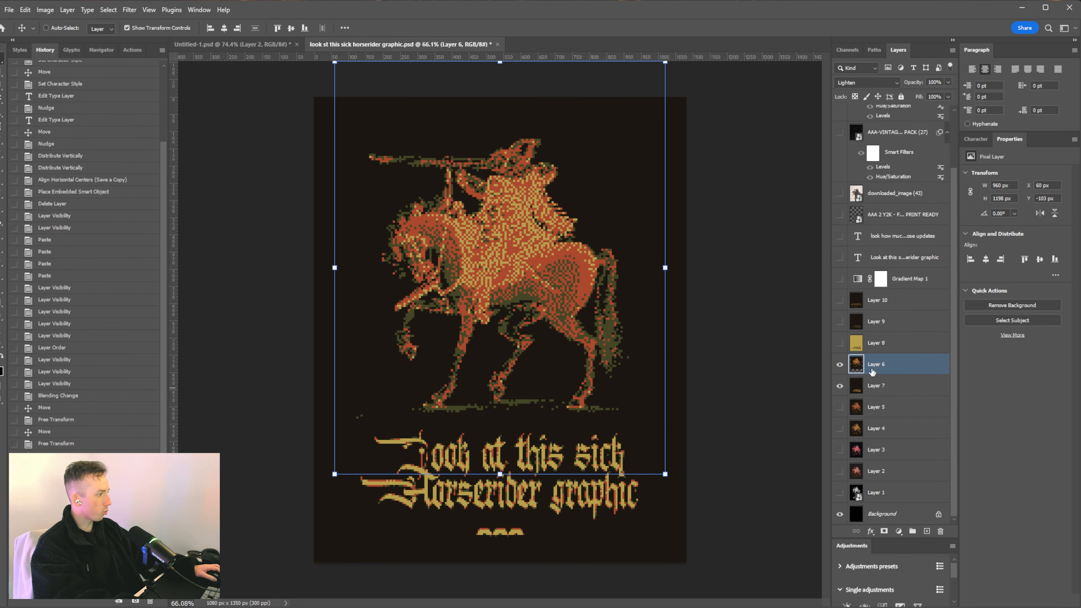
Move the blackletter title on Layer 7 down to about Y 30 px
scroll(884, 277, "up", 1)
scroll(885, 272, "up", 1)
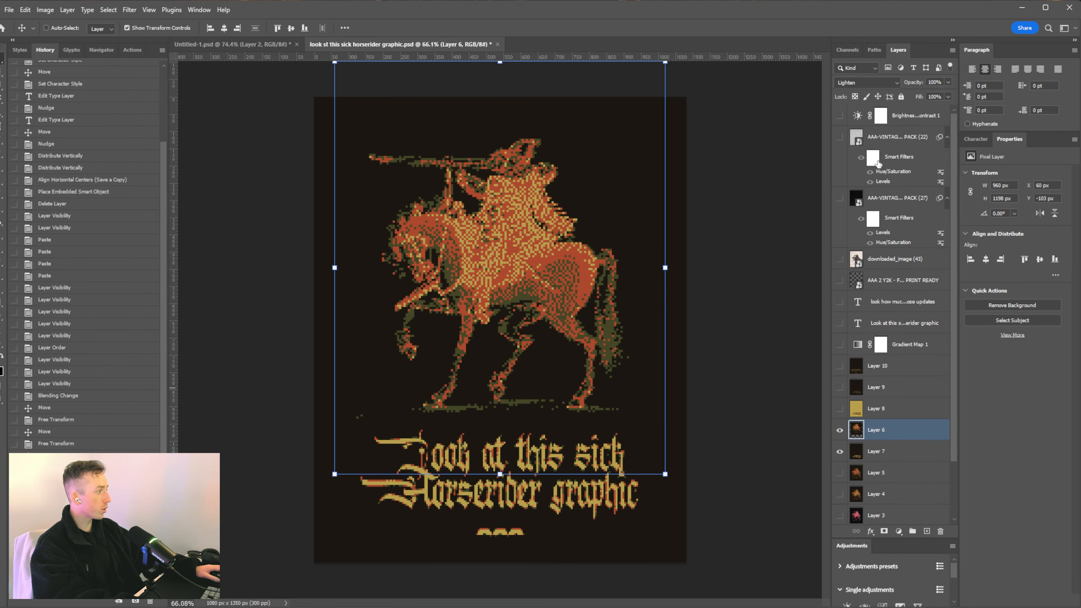
left_click(898, 452)
left_click_drag(563, 504, 562, 514)
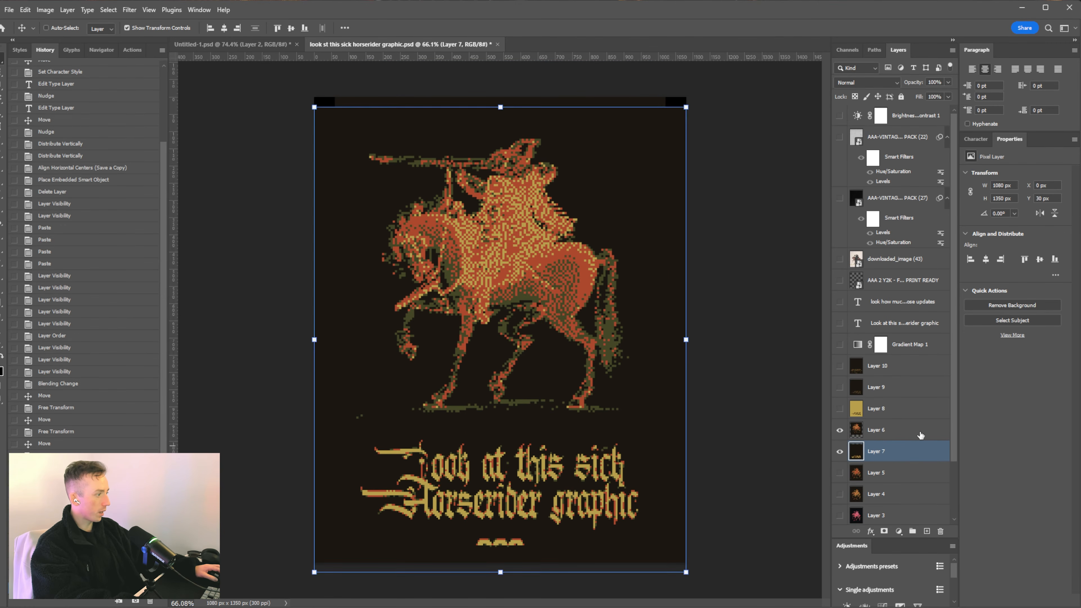
Toggle the rider Layer 6 off and on to check for its stray pixels over the blackletter title
left_click(920, 434)
left_click(839, 430)
left_click(839, 430)
scroll(505, 491, "up", 3)
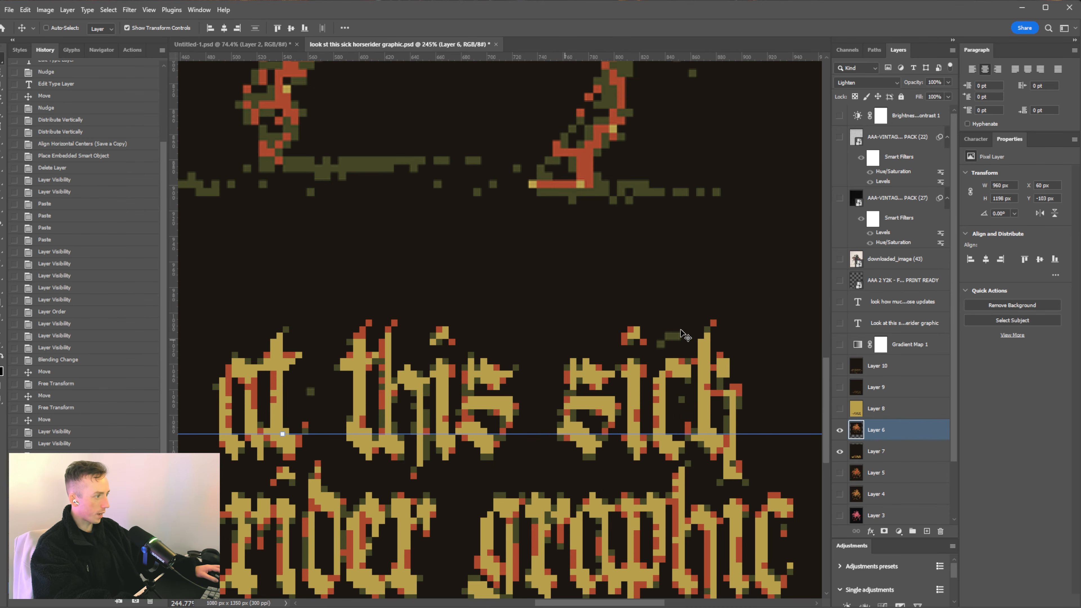
left_click(839, 430)
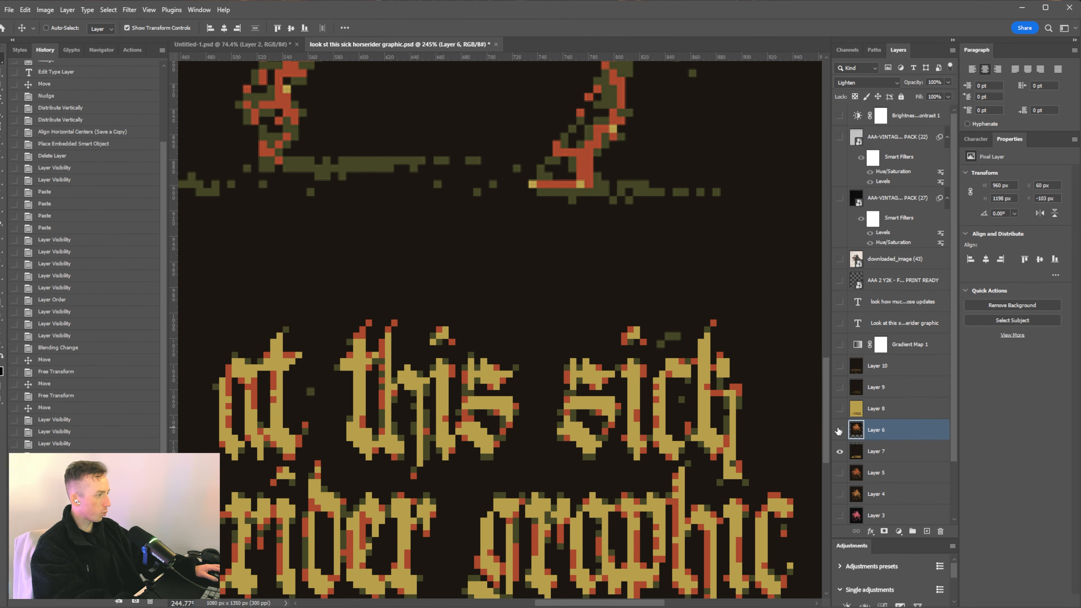
left_click(839, 430)
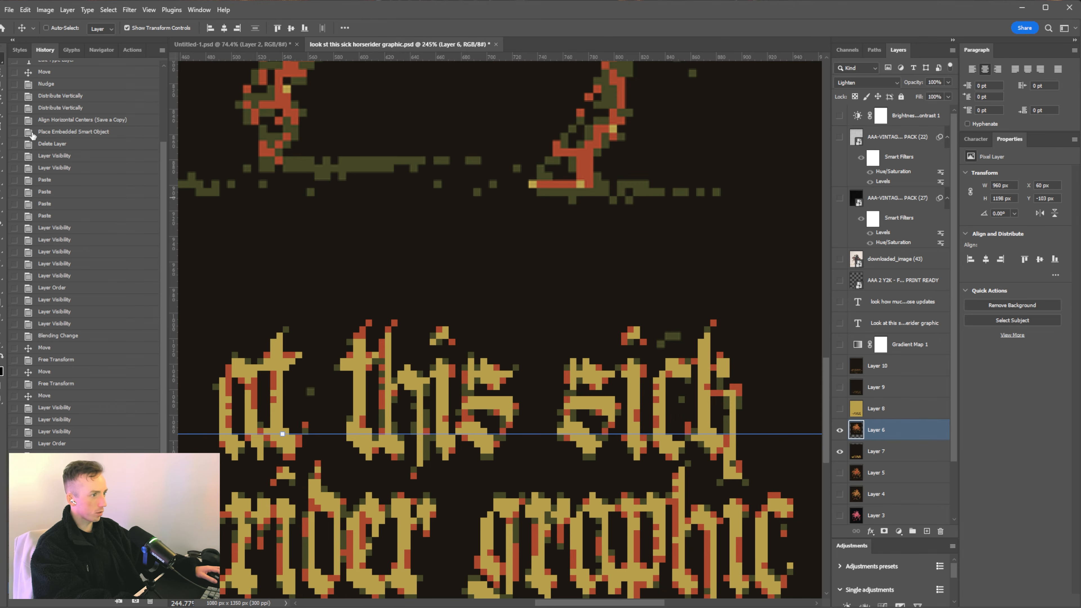
Mask out the rectangular area of the rider Layer 6 around the title's first line, keeping the rest of the layer visible
key("m")
left_click_drag(219, 235, 768, 500)
left_click(884, 531)
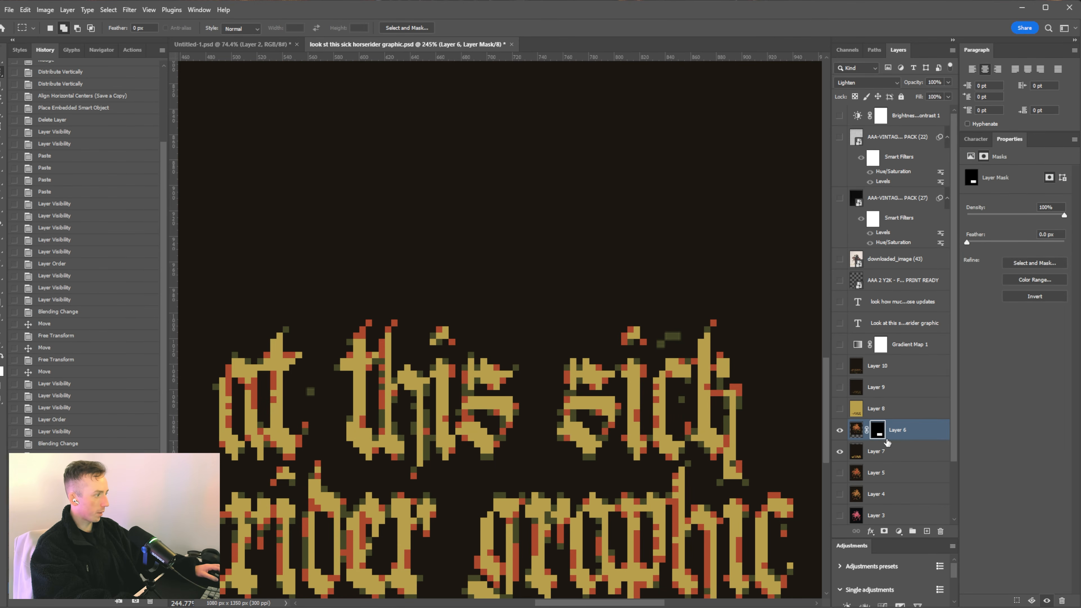
key("ctrl+i")
key("v")
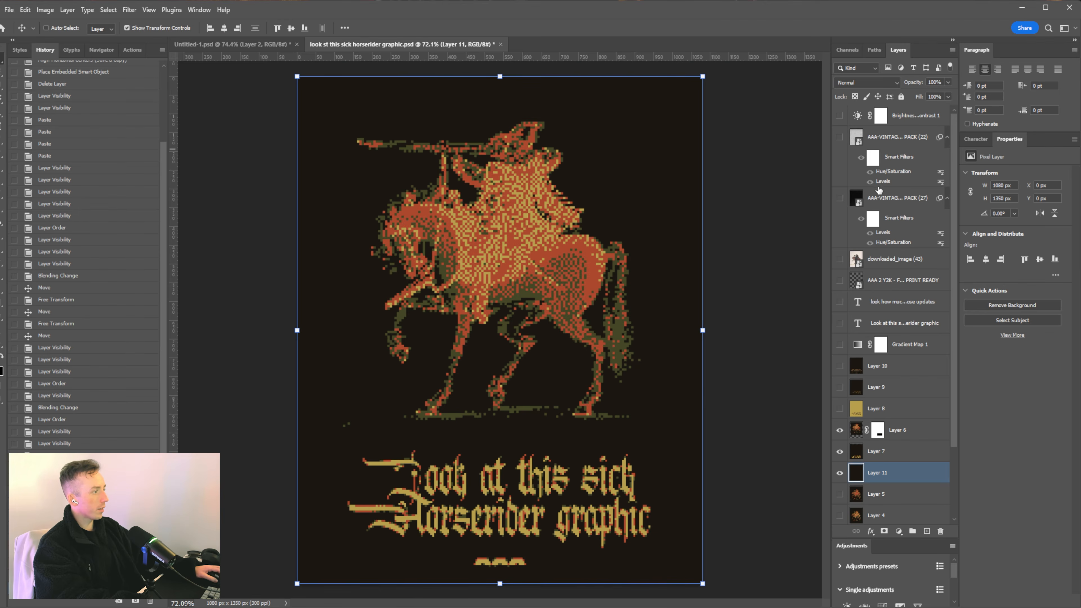
Try the vintage paper textures (27) and (22) over the poster and hide both again
left_click(854, 196)
left_click(839, 198)
left_click(839, 137)
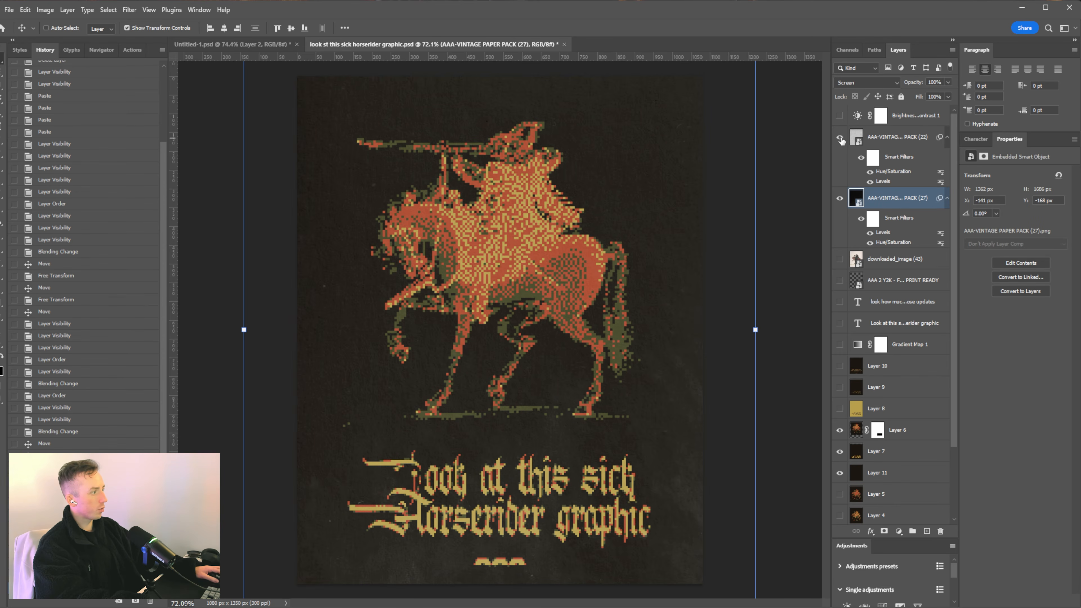
left_click(839, 137)
left_click(839, 198)
left_click(839, 198)
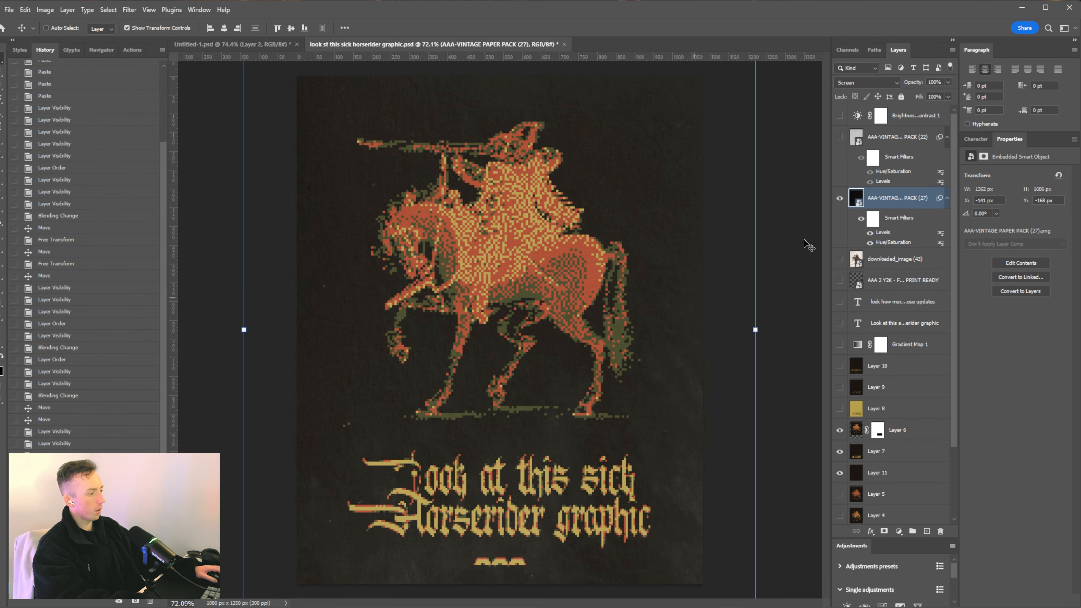
left_click(839, 198)
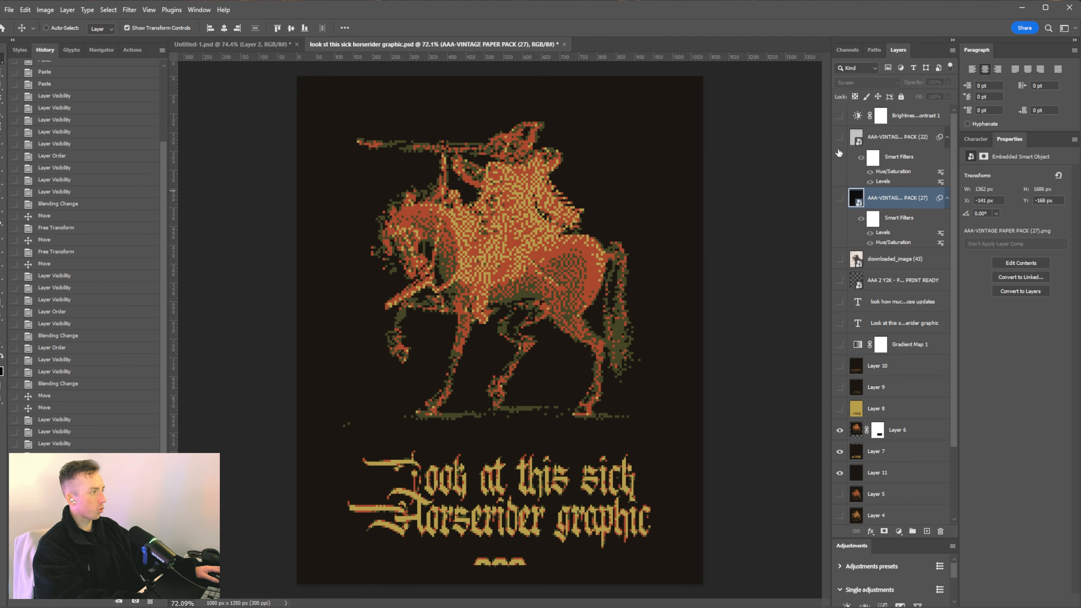
Try the vintage paper texture (22) in Color Burn mode, recheck texture (27), and leave both hidden
left_click(900, 140)
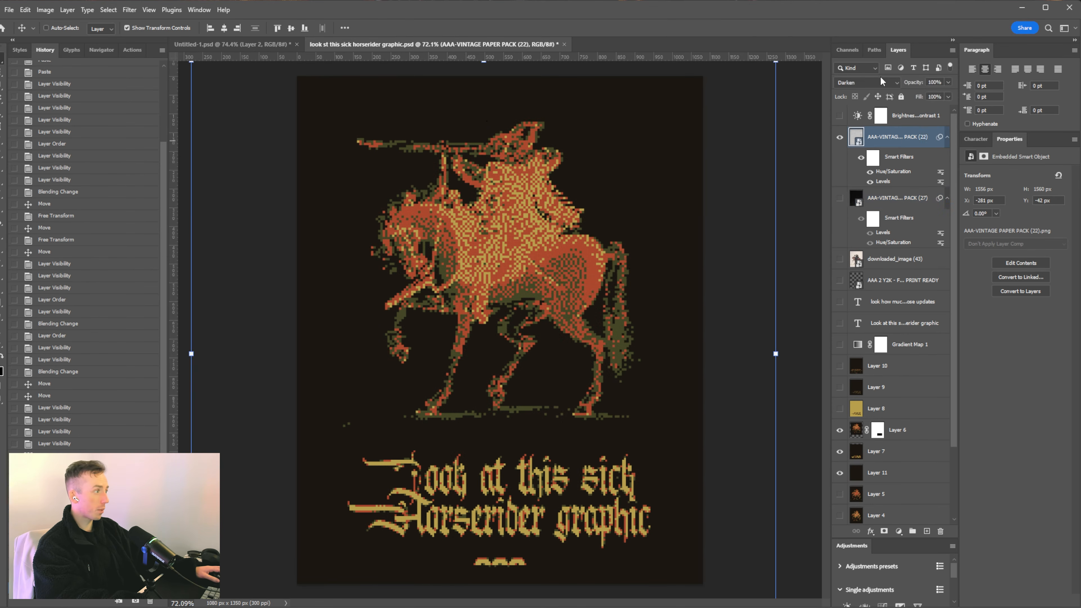
left_click(879, 82)
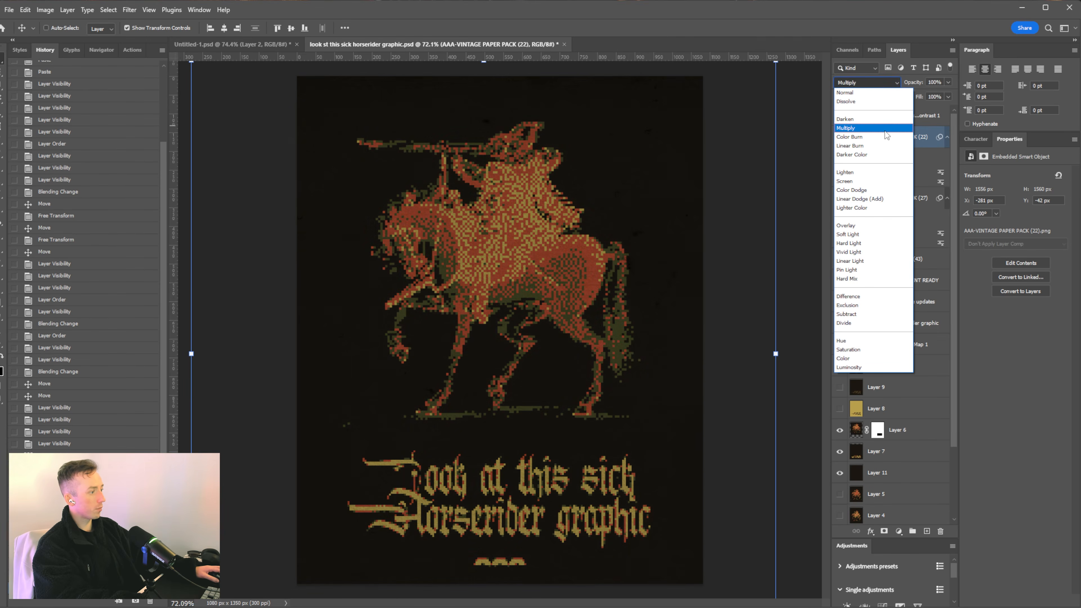
left_click(884, 135)
left_click(839, 138)
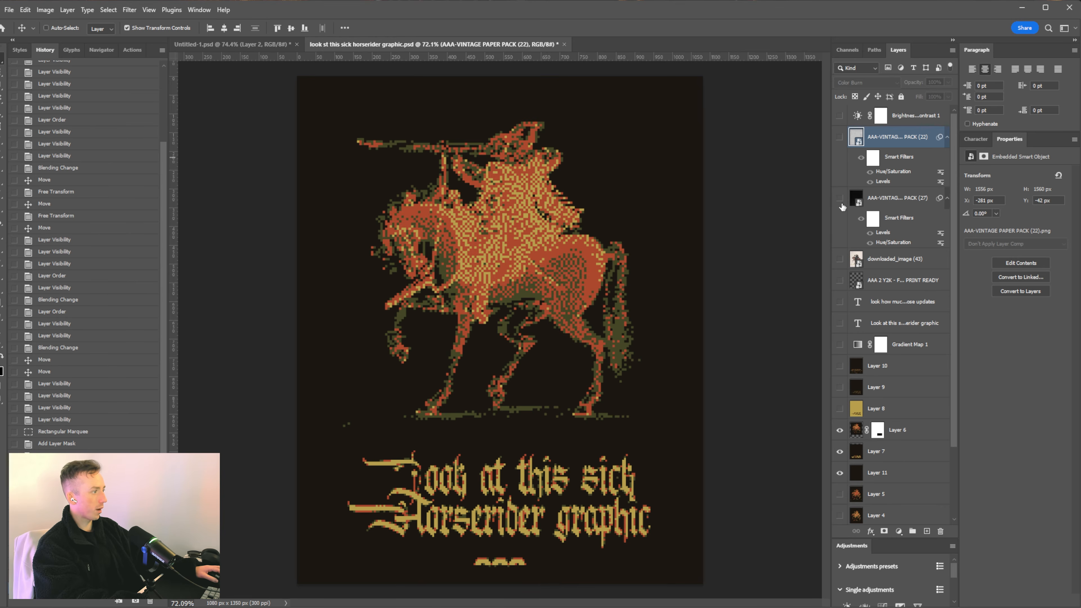
left_click(840, 201)
left_click(840, 202)
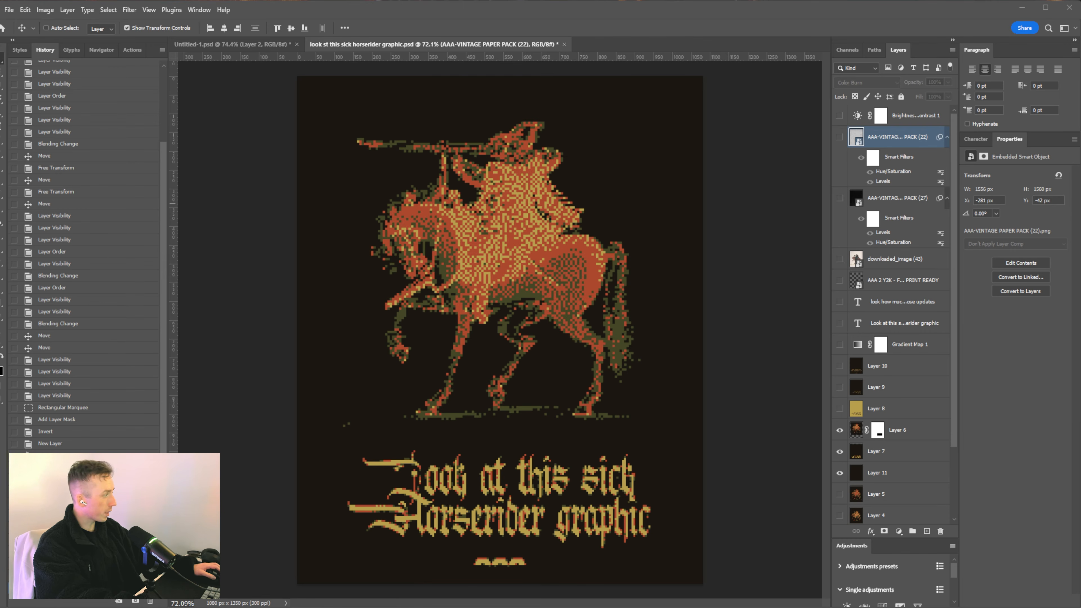
Switch to Dither Boy to check its extras and return to Photoshop
key("alt+Tab")
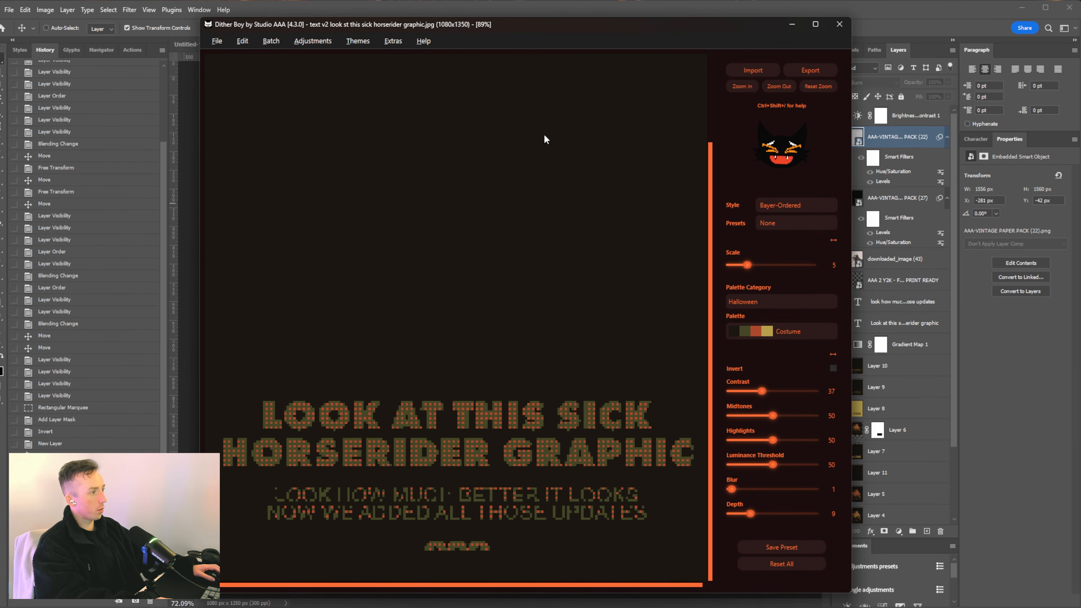
left_click(393, 41)
left_click(617, 81)
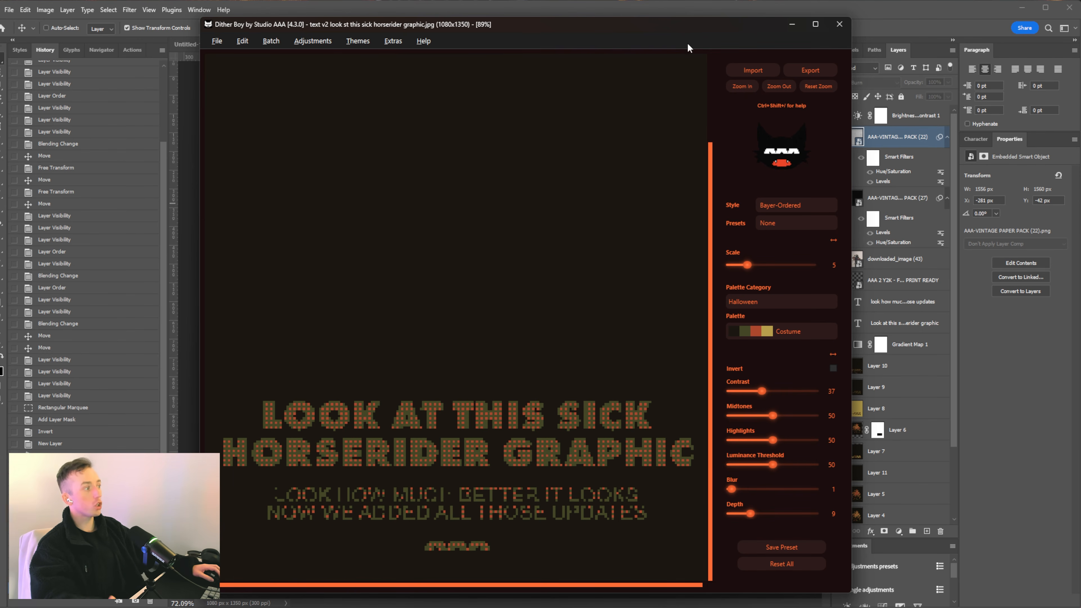
left_click(792, 24)
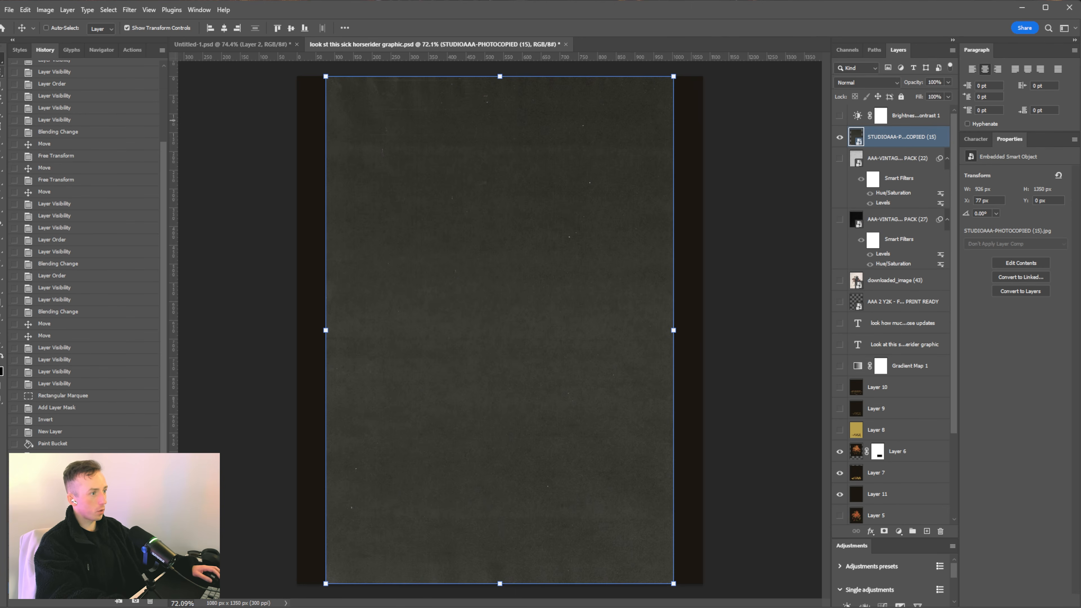
Scale the photocopied texture (15) to about 1204 × 1754 px to cover the canvas and blend it in Lighten mode
left_click(673, 332)
left_click_drag(673, 332, 722, 331)
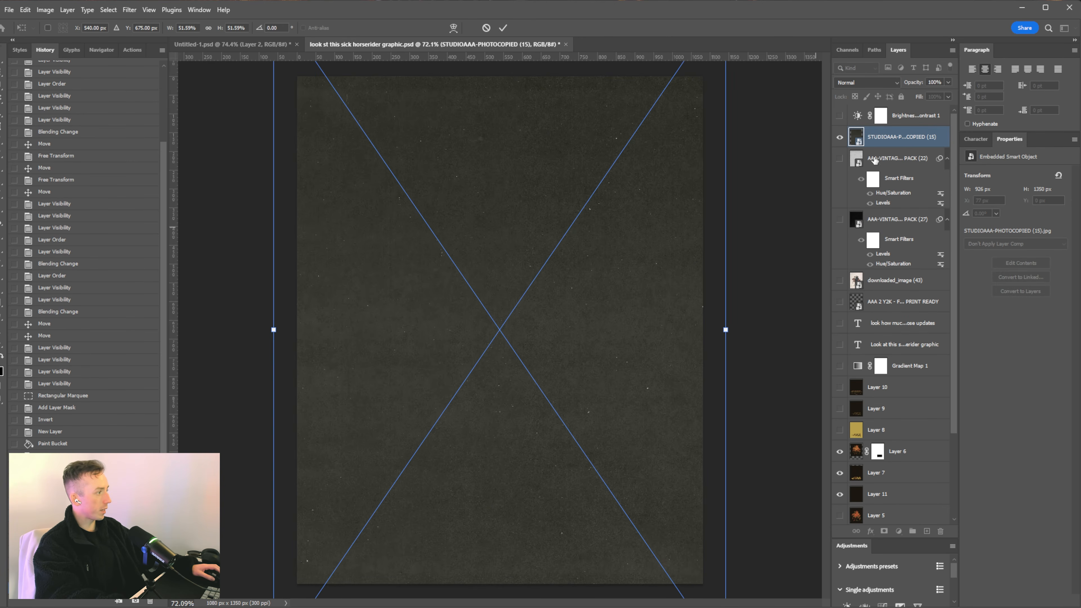
key("Return")
left_click(863, 82)
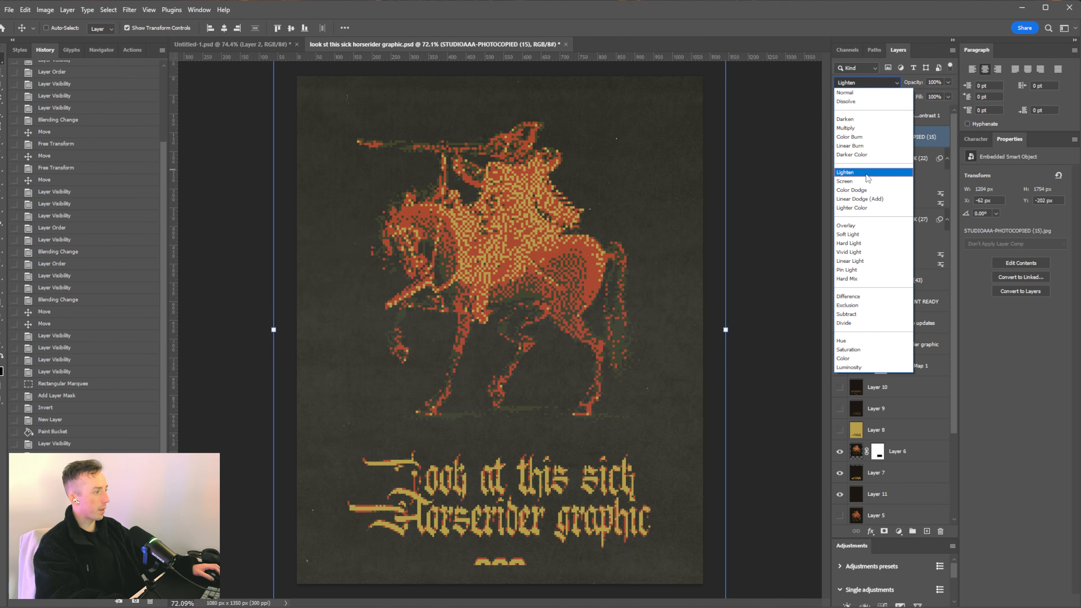
left_click(867, 175)
Darken the photocopied texture (15) with Levels at black input 27 and move it to about X -94, Y -172 px
left_click(45, 10)
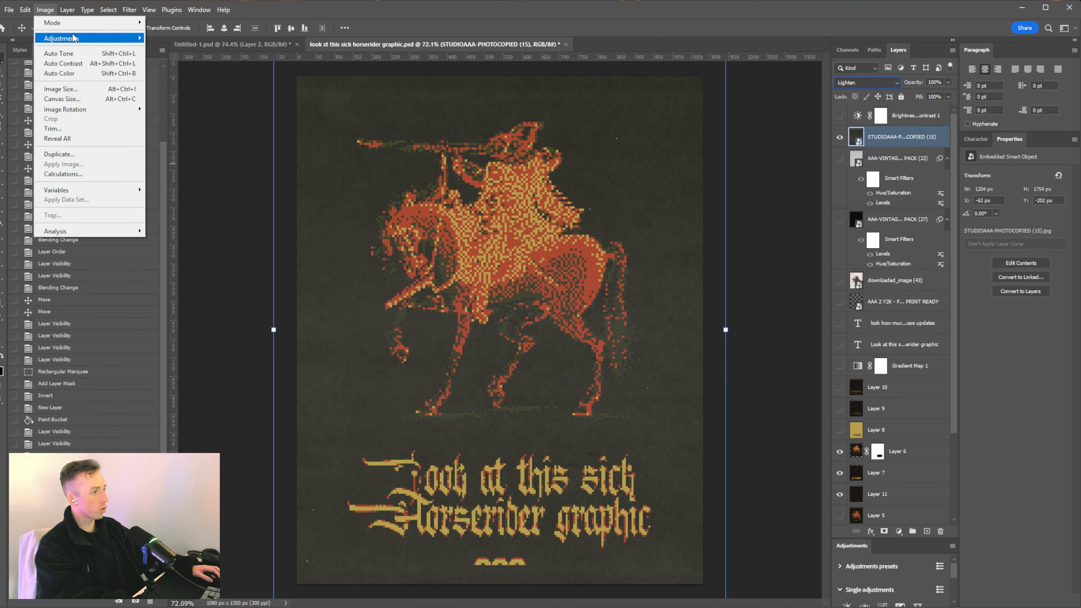
mouse_move(73, 38)
left_click(164, 48)
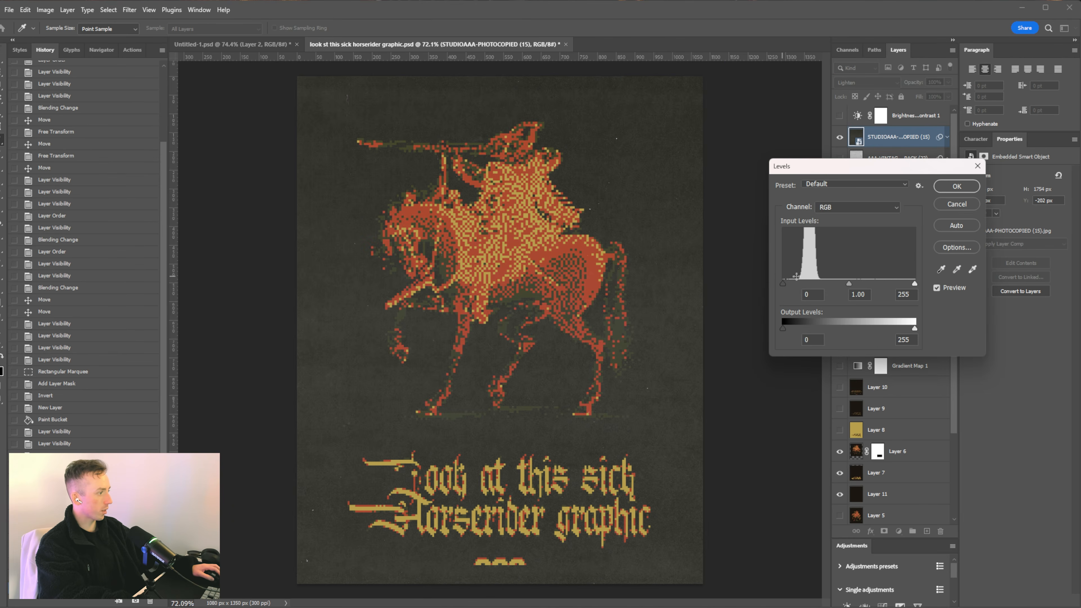
left_click_drag(862, 167, 752, 192)
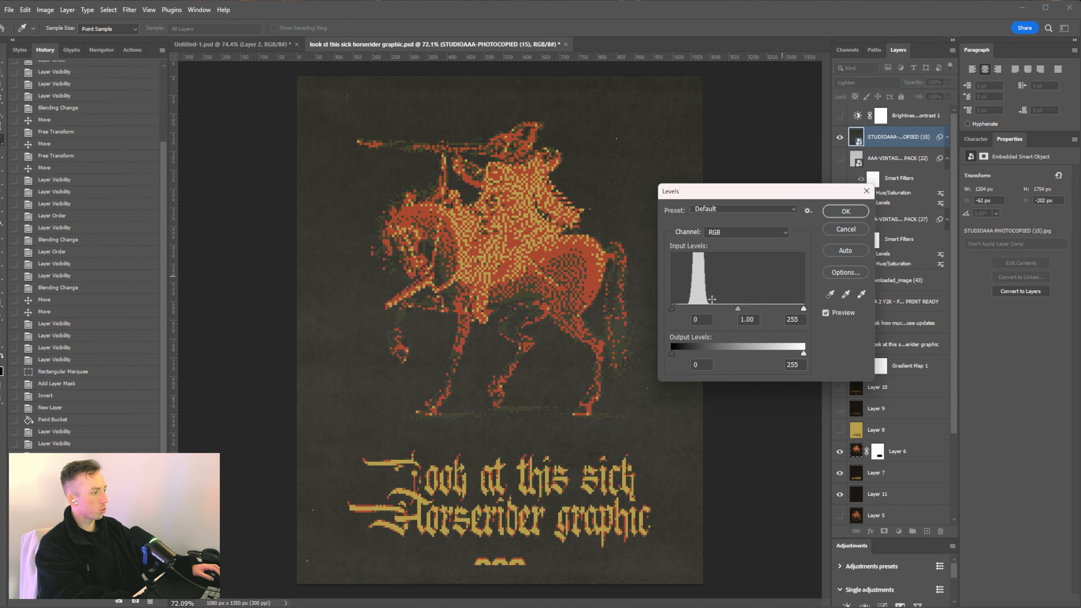
mouse_move(672, 309)
left_mouse_down()
mouse_move(697, 307)
mouse_move(664, 308)
mouse_move(686, 308)
left_mouse_up()
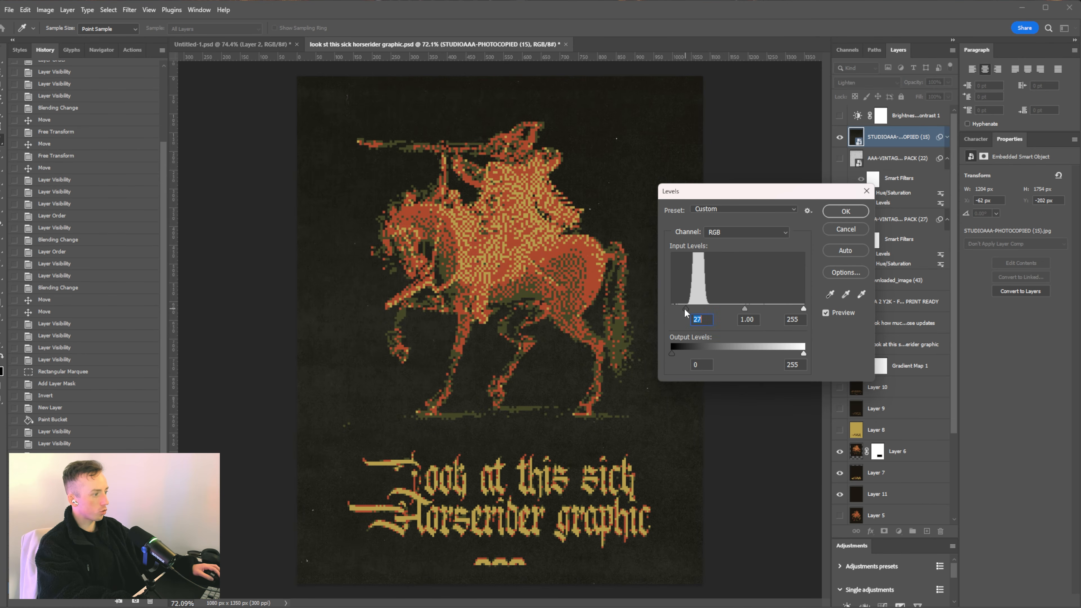
left_click(846, 212)
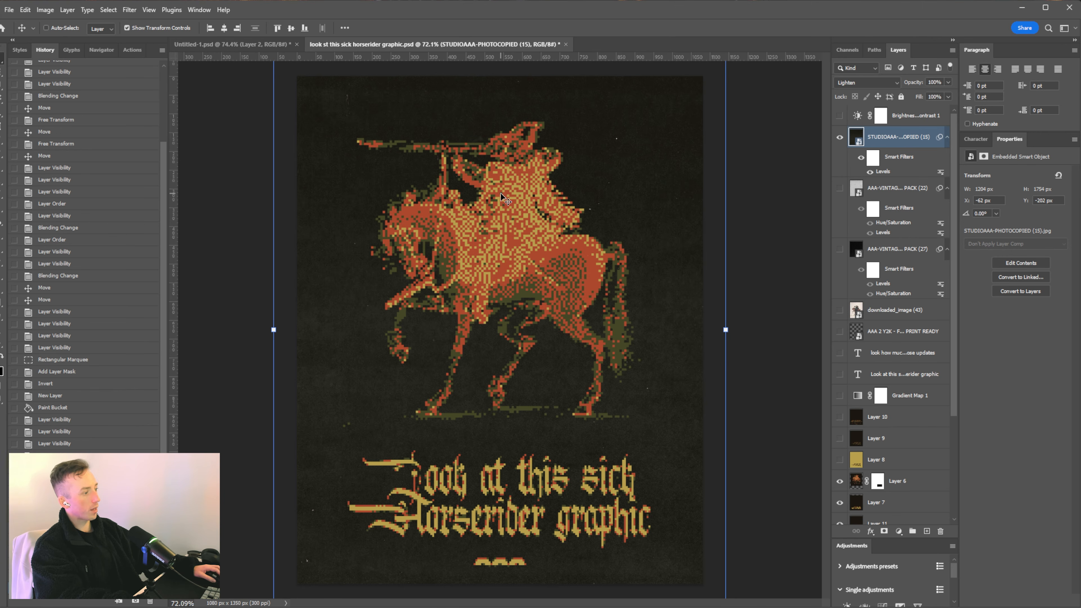
left_click_drag(502, 193, 490, 212)
left_click_drag(659, 385, 526, 267)
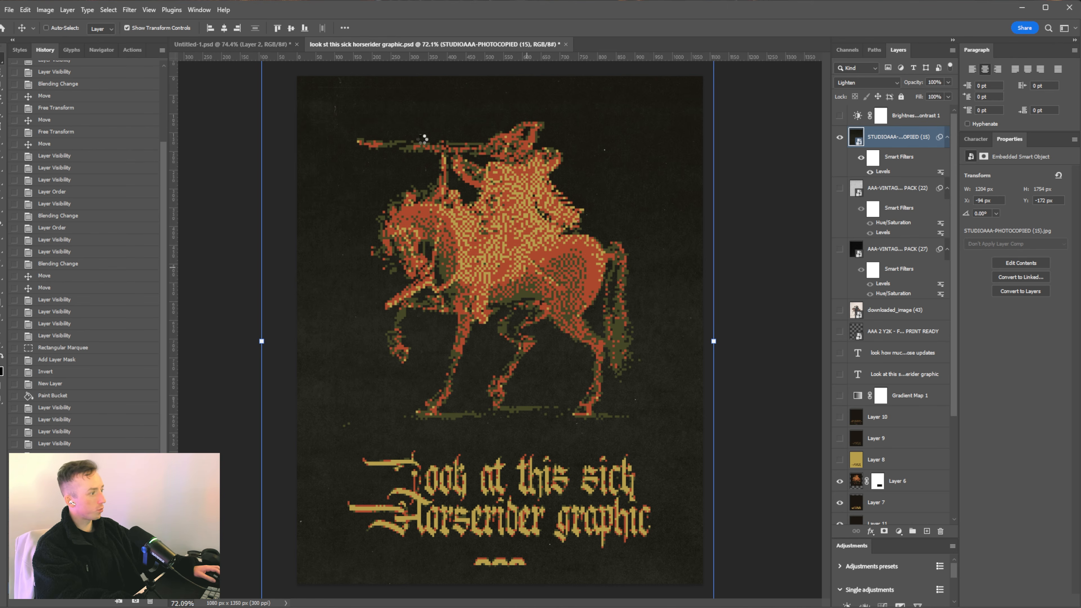
Scale the light photocopied texture (5) to about 1255 × 1794 px, blend it in Divide mode, and check its effect on the poster
left_click_drag(676, 337, 728, 339)
left_click_drag(602, 322, 614, 333)
key("Return")
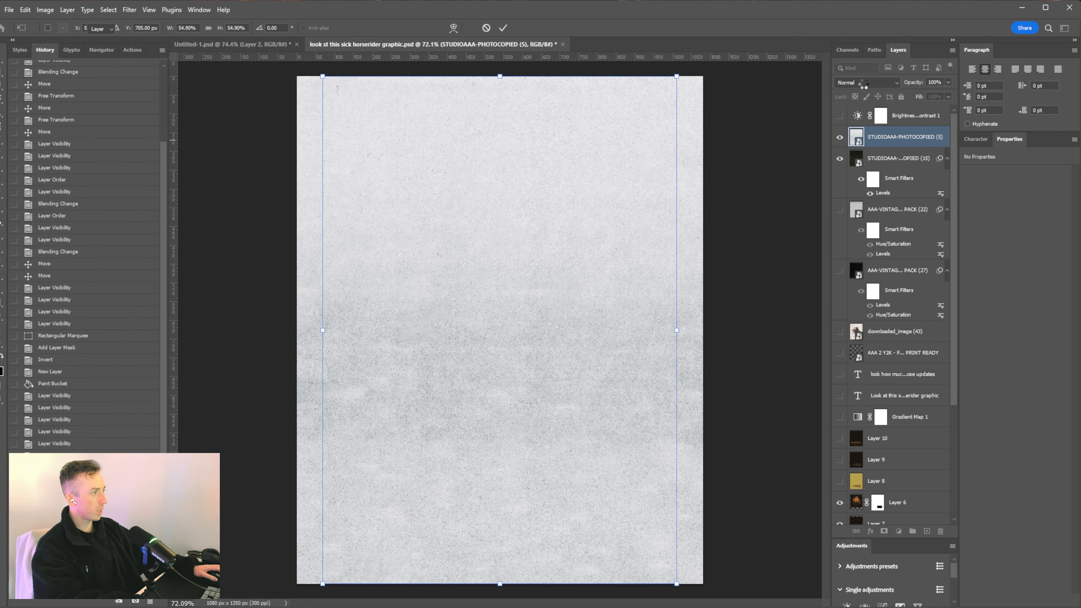
left_click(866, 83)
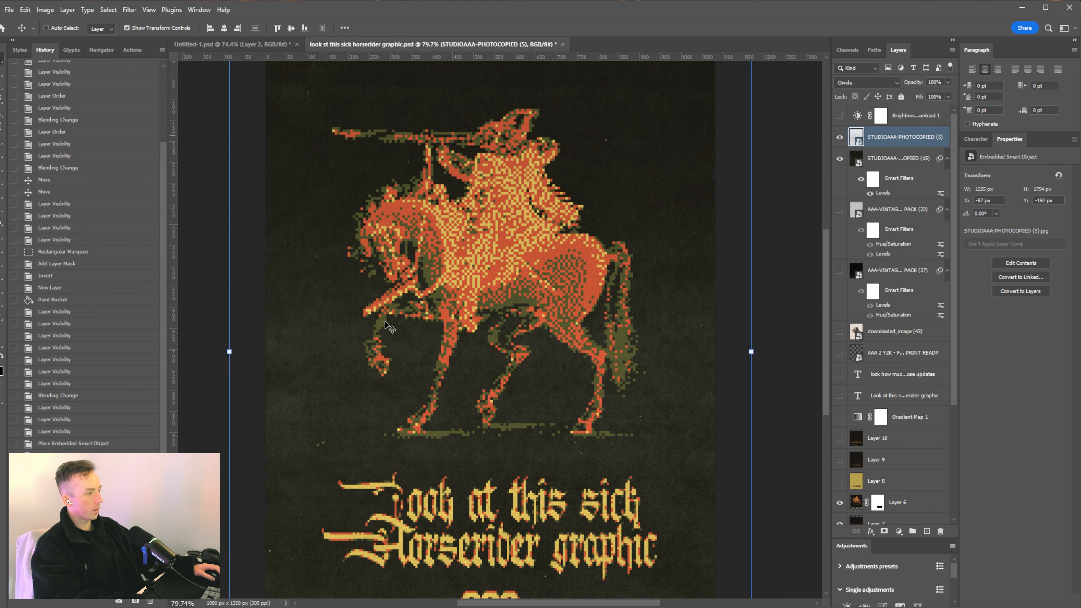
left_click(838, 138)
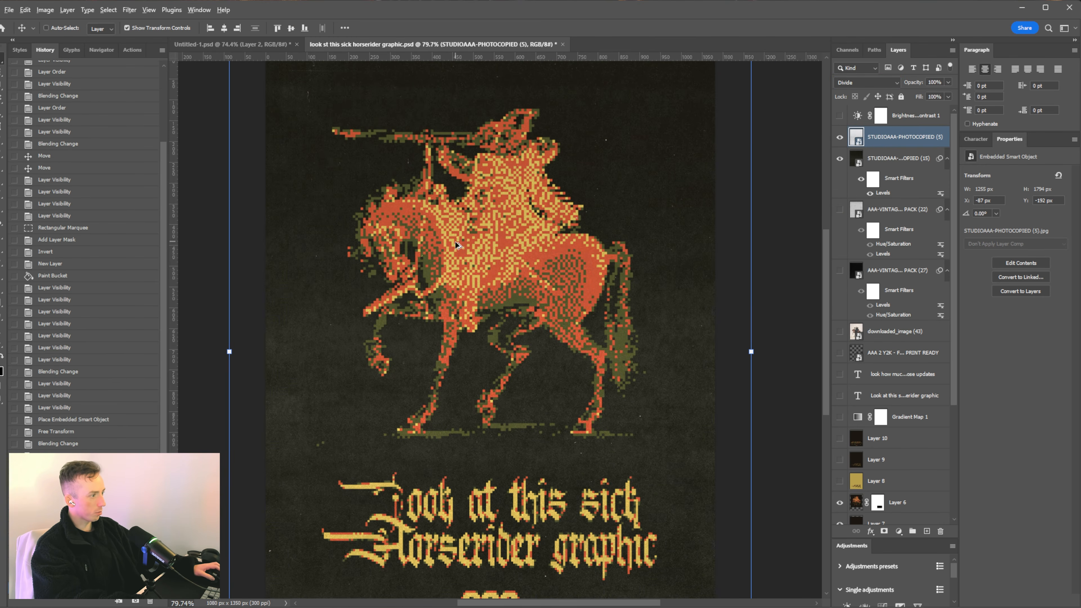
scroll(455, 244, "up", 8)
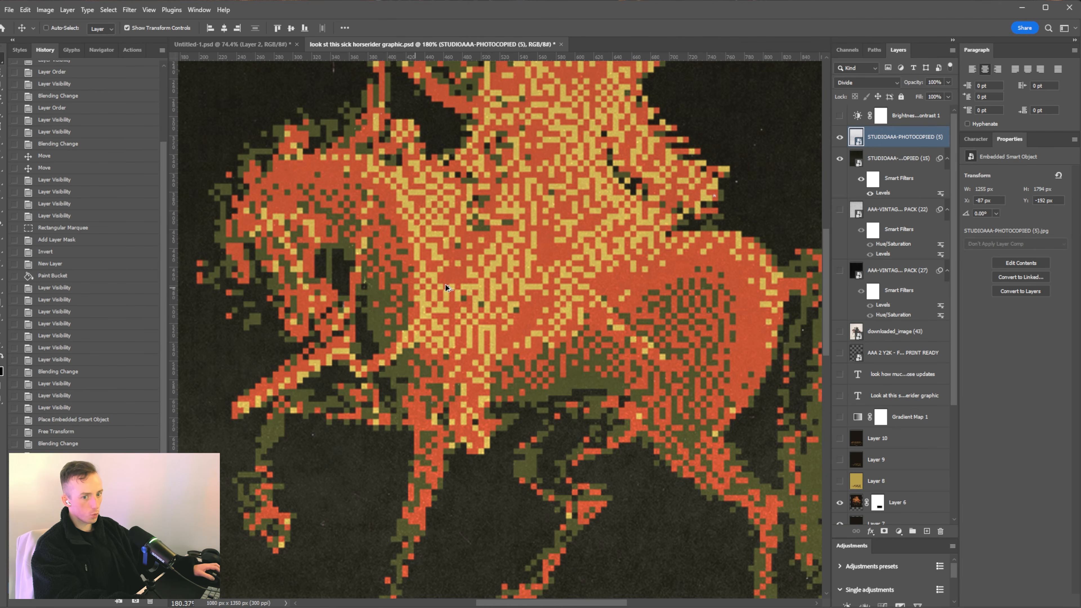
scroll(480, 244, "down", 6)
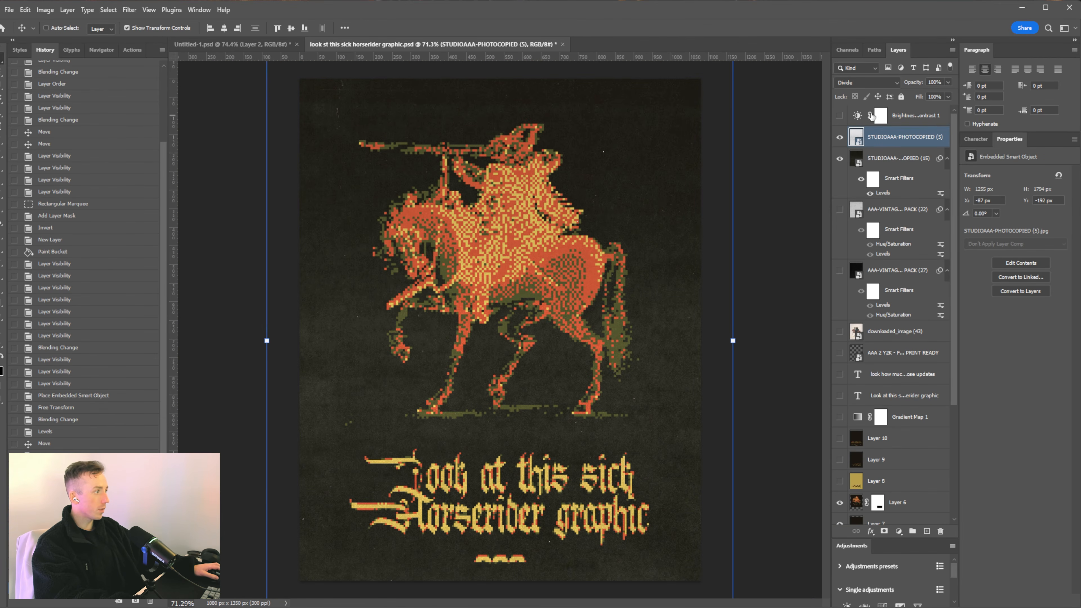
Move the original rider image on Layer 1 to the top of the layer stack
left_click(906, 122)
scroll(859, 397, "down", 5)
scroll(865, 469, "down", 1)
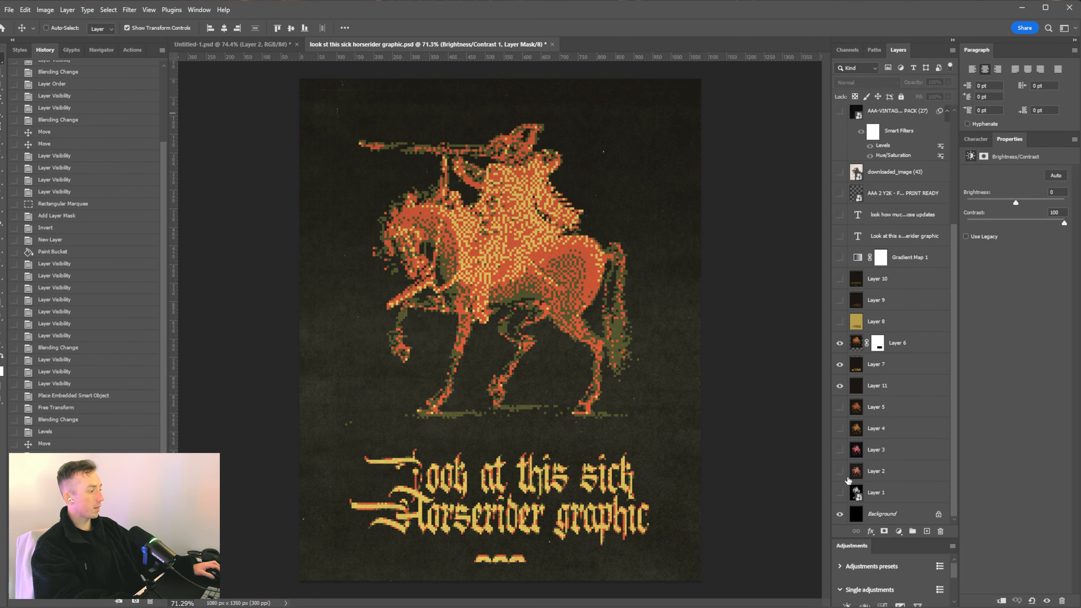
left_click(864, 496)
key("ctrl+shift+bracketright")
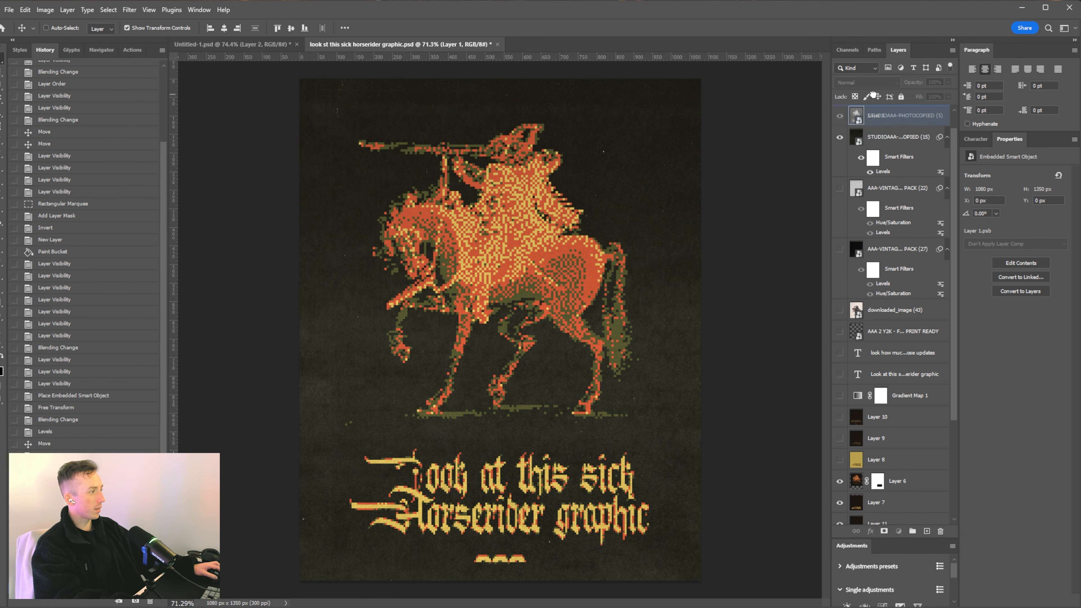
Toggle Layer 1's visibility to compare the original rider image with the finished dithered poster, leaving it hidden
left_click(840, 118)
left_click(840, 118)
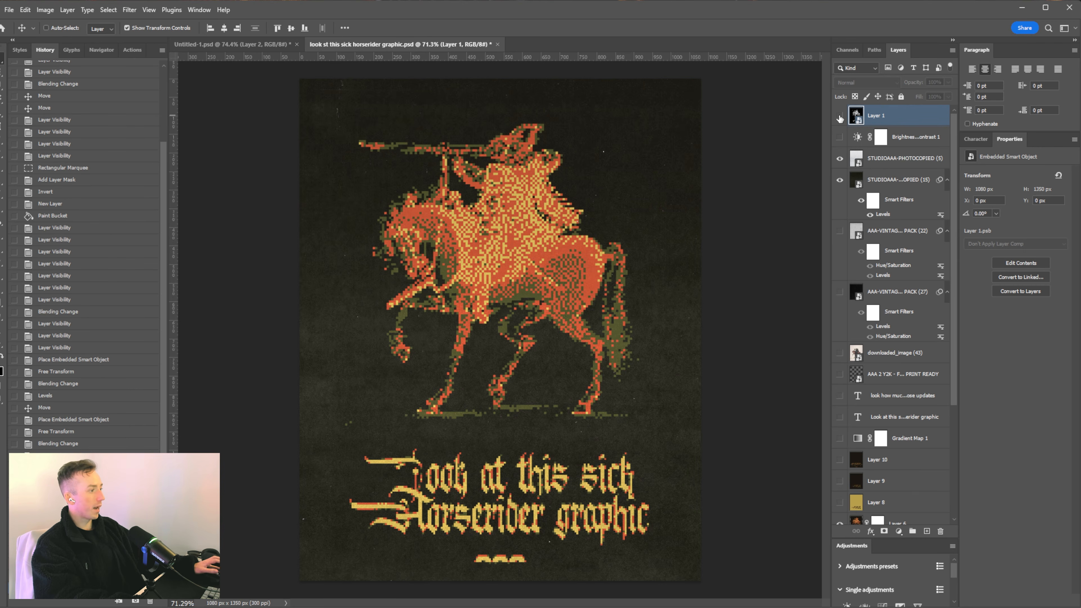
left_click(839, 118)
left_click(839, 118)
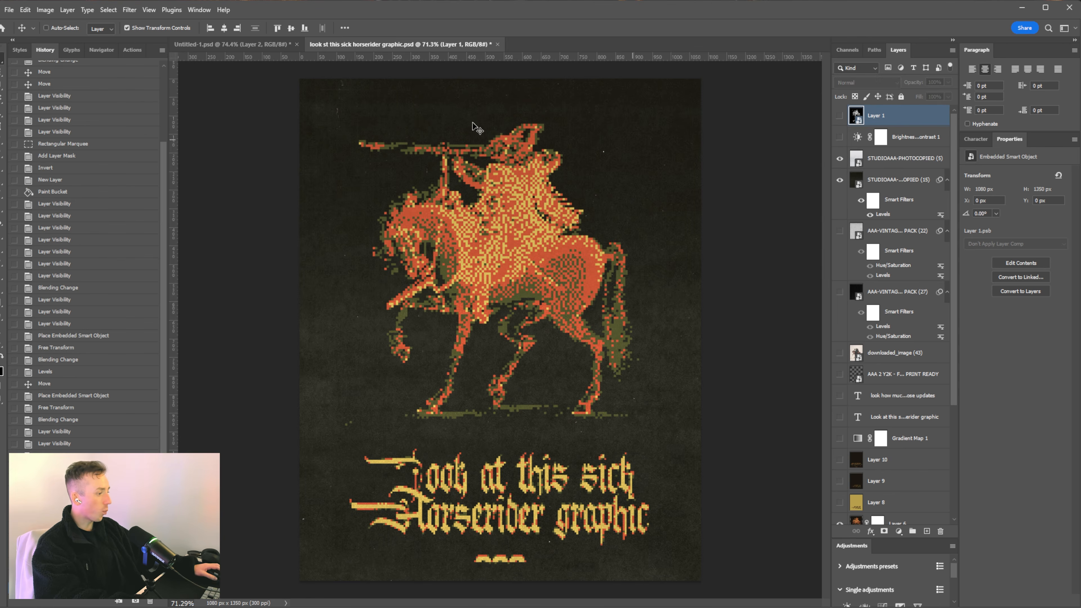
left_click(840, 115)
left_click(840, 115)
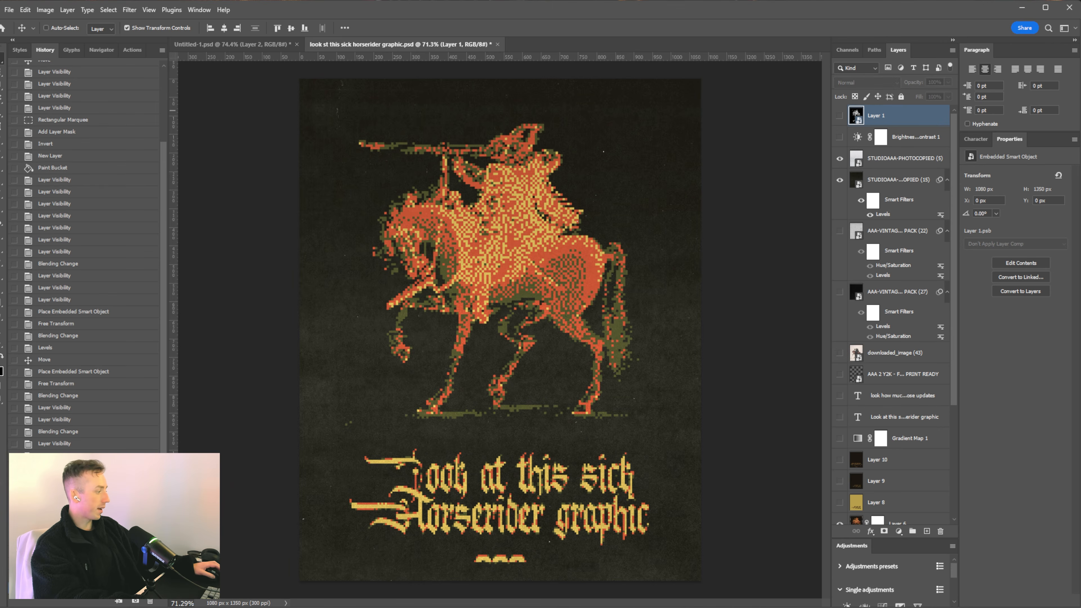
key("alt+Tab")
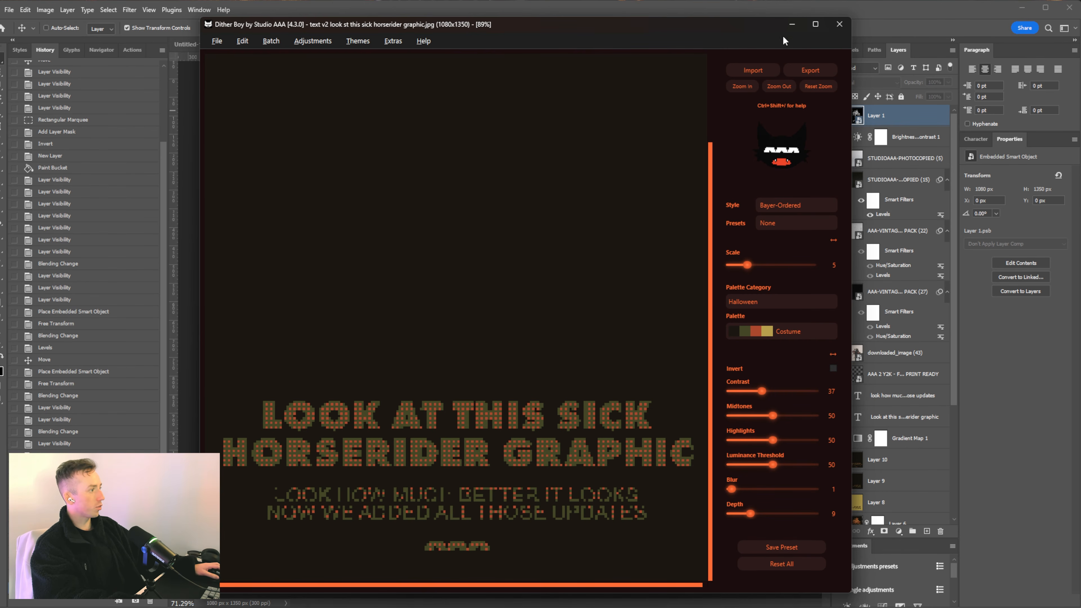
left_click(783, 27)
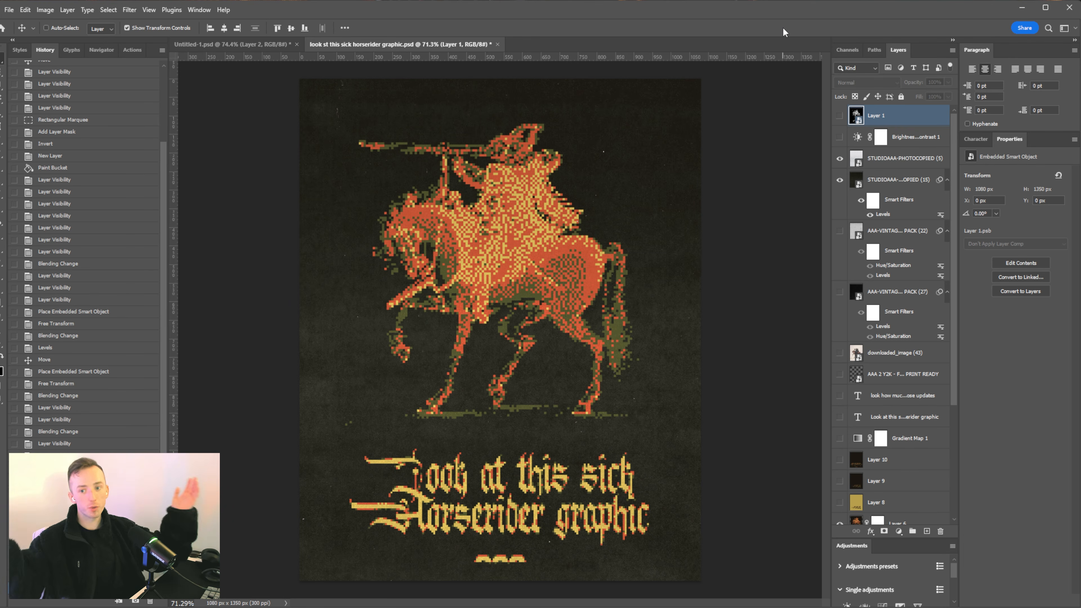